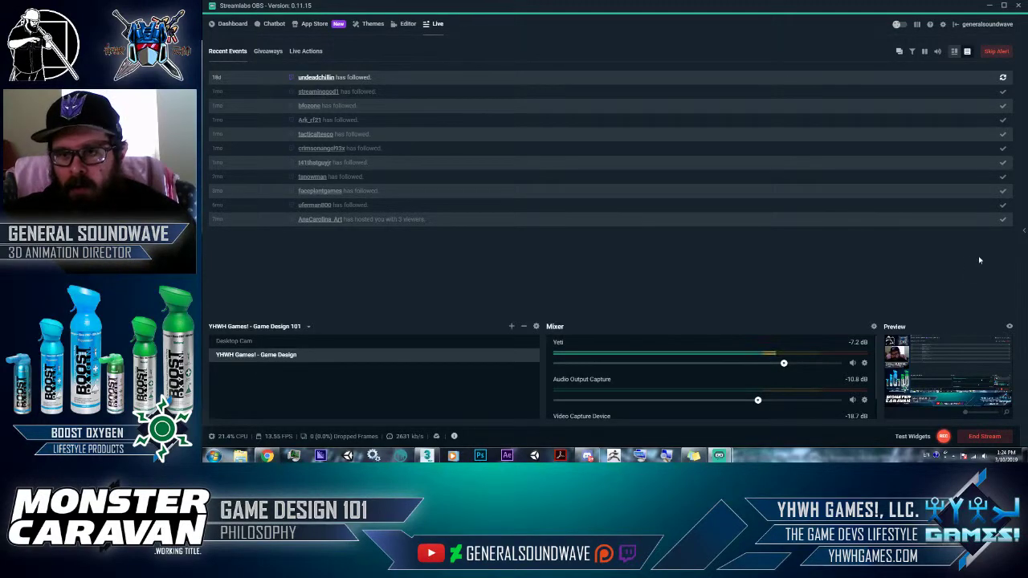
Minimize the streaming software, bring the Discord twitch channel forward, and switch to the 3ds Max character scene
{"action": "left_click", "coordinate": [989, 6]}
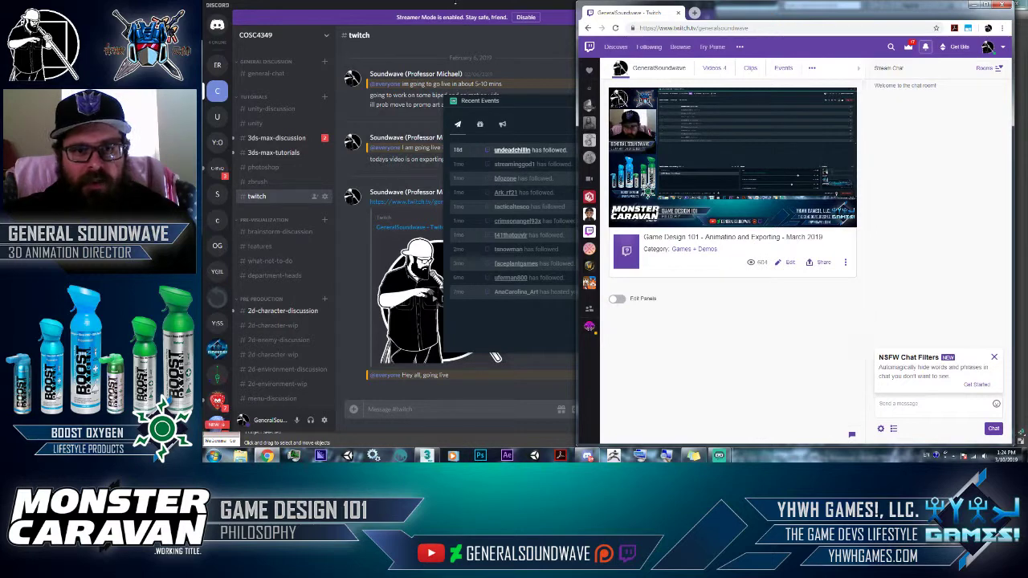
{"action": "left_click", "coordinate": [455, 3]}
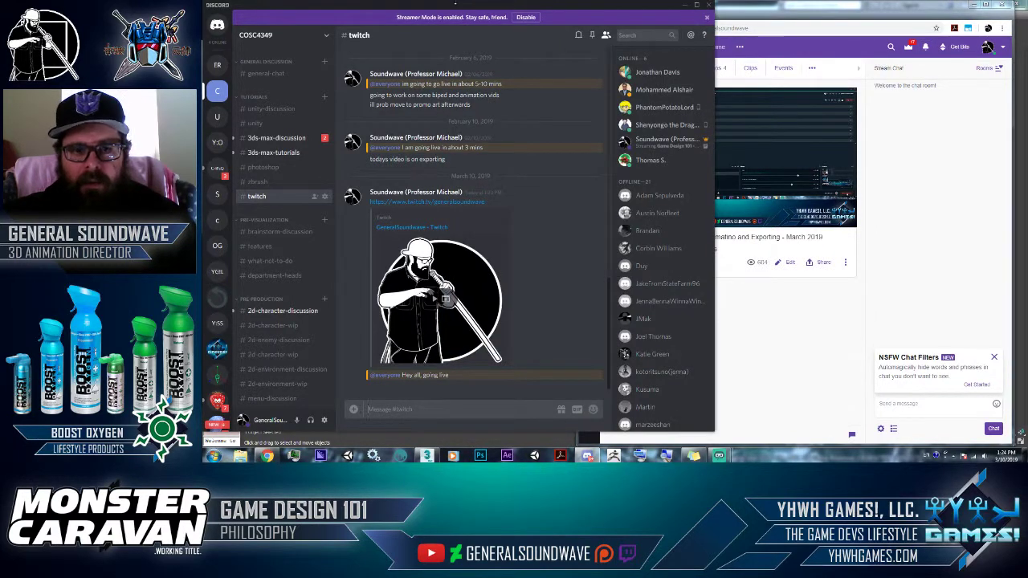
{"action": "left_click", "coordinate": [447, 405]}
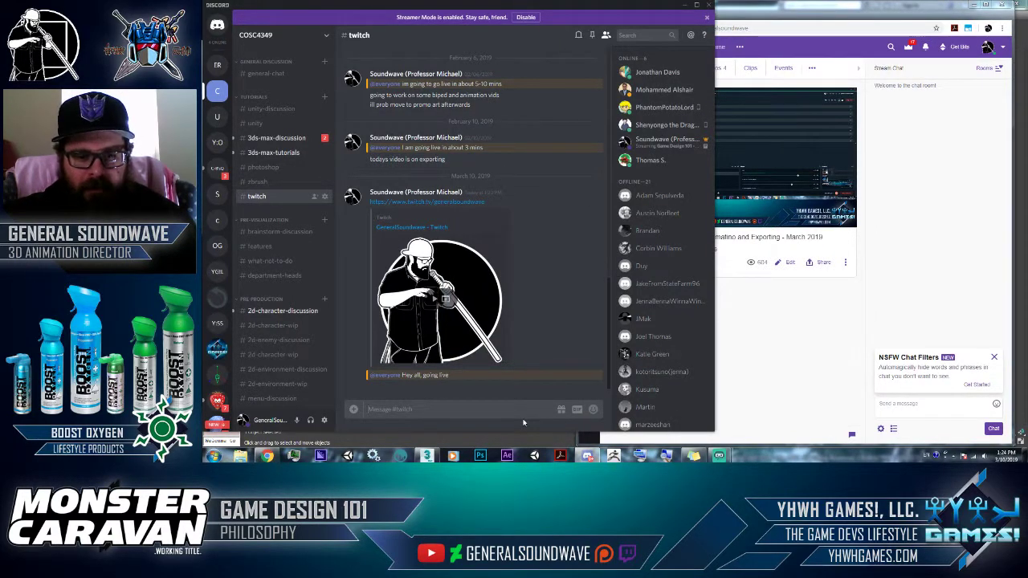
{"action": "mouse_move", "coordinate": [587, 454]}
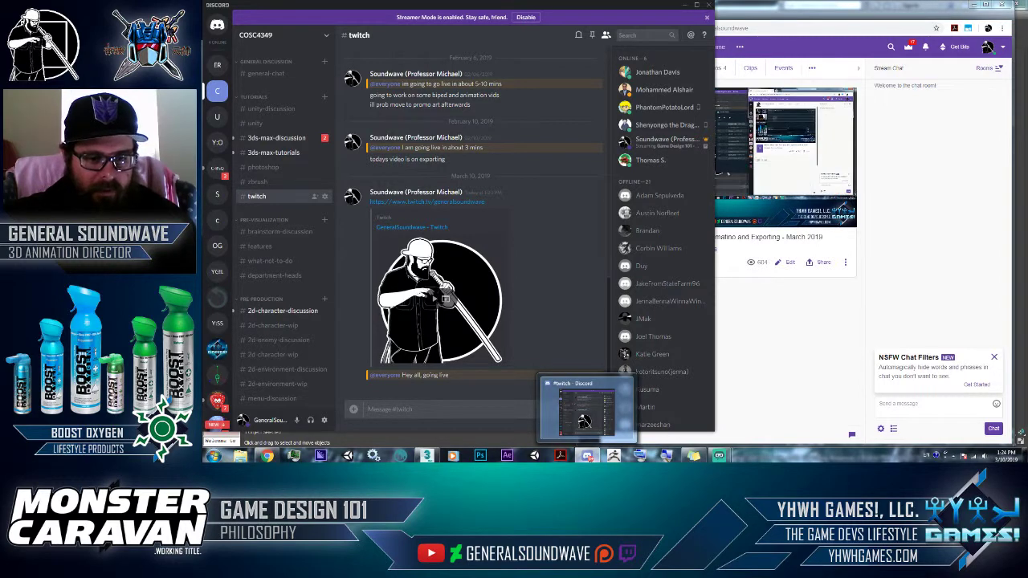
{"action": "left_click", "coordinate": [430, 458]}
Examine the crouching biped character's full pose in the orthographic Left view, from head to feet
{"action": "middle_click_drag", "start_coordinate": [590, 295], "coordinate": [656, 241]}
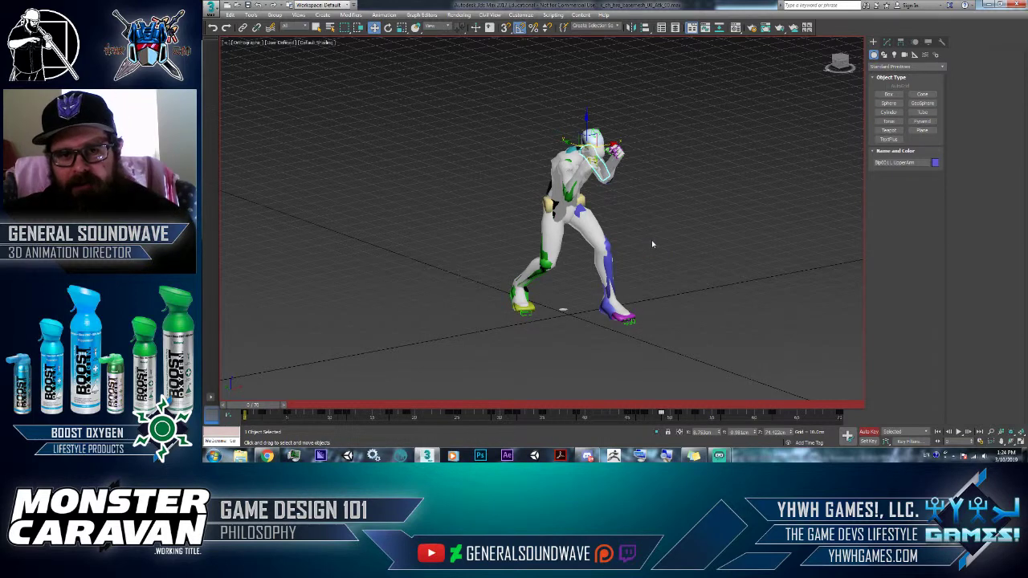
{"action": "middle_click_drag", "start_coordinate": [575, 331], "coordinate": [559, 335]}
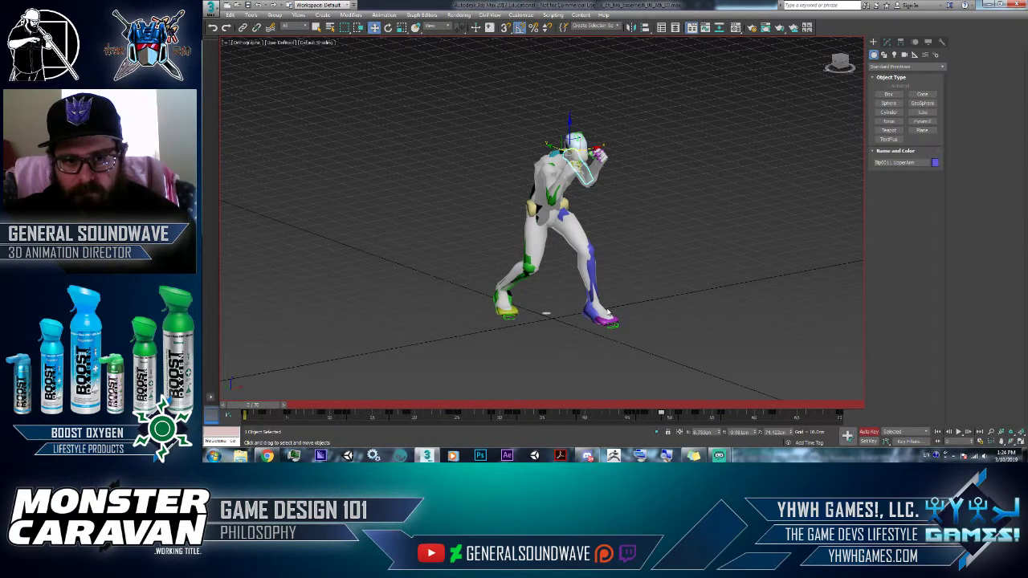
{"action": "key", "text": "l"}
{"action": "key", "text": "z"}
{"action": "scroll", "coordinate": [681, 331], "scroll_direction": "down", "scroll_amount": 4}
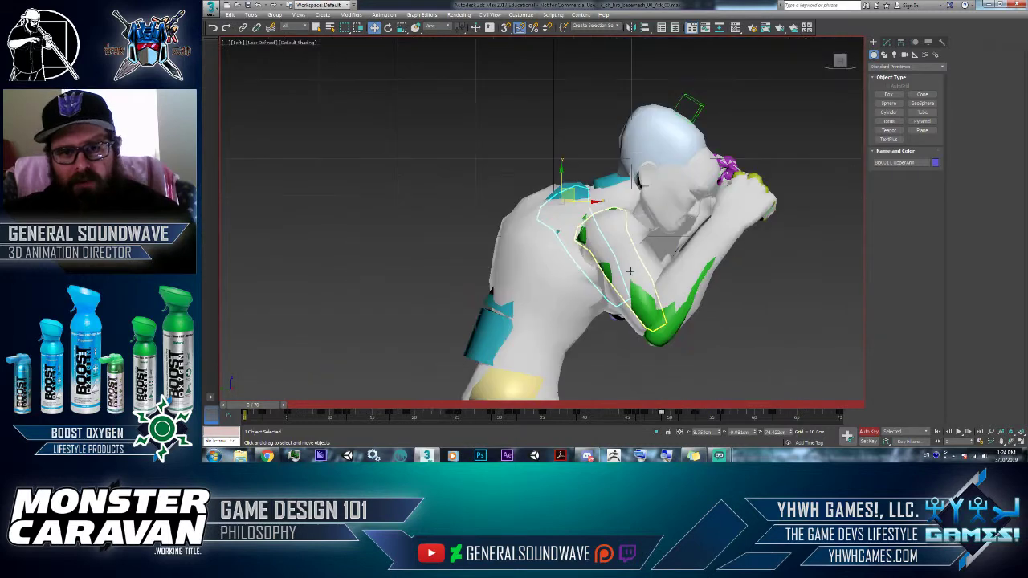
{"action": "middle_click_drag", "start_coordinate": [682, 330], "coordinate": [641, 219]}
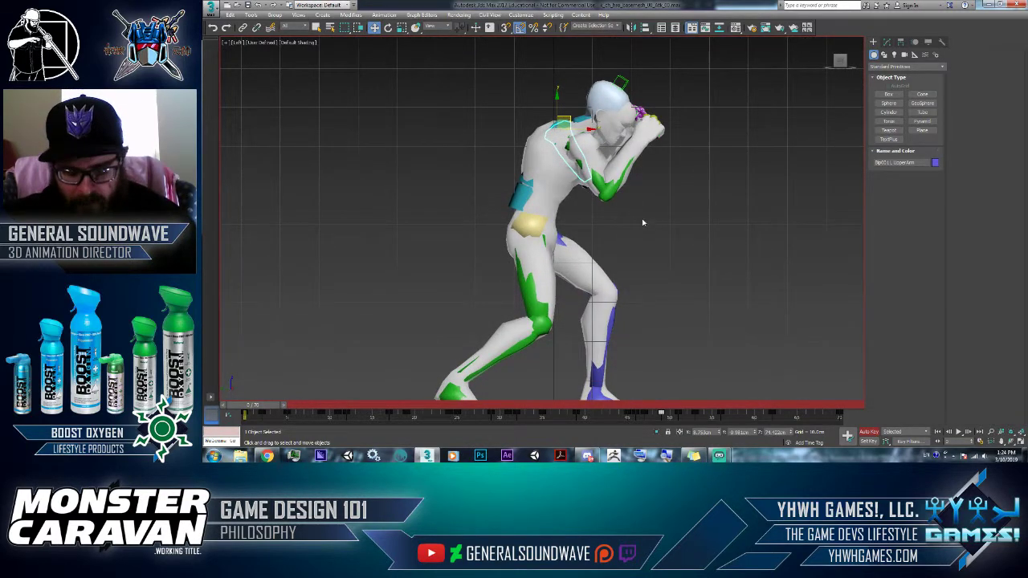
{"action": "middle_click_drag", "start_coordinate": [637, 246], "coordinate": [634, 211]}
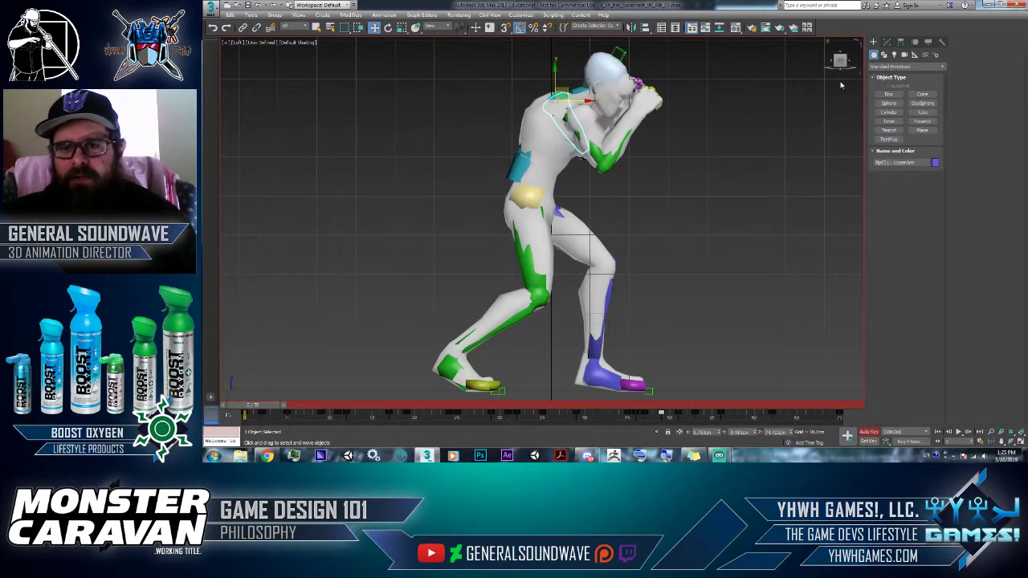
{"action": "middle_click_drag", "start_coordinate": [651, 186], "coordinate": [637, 185]}
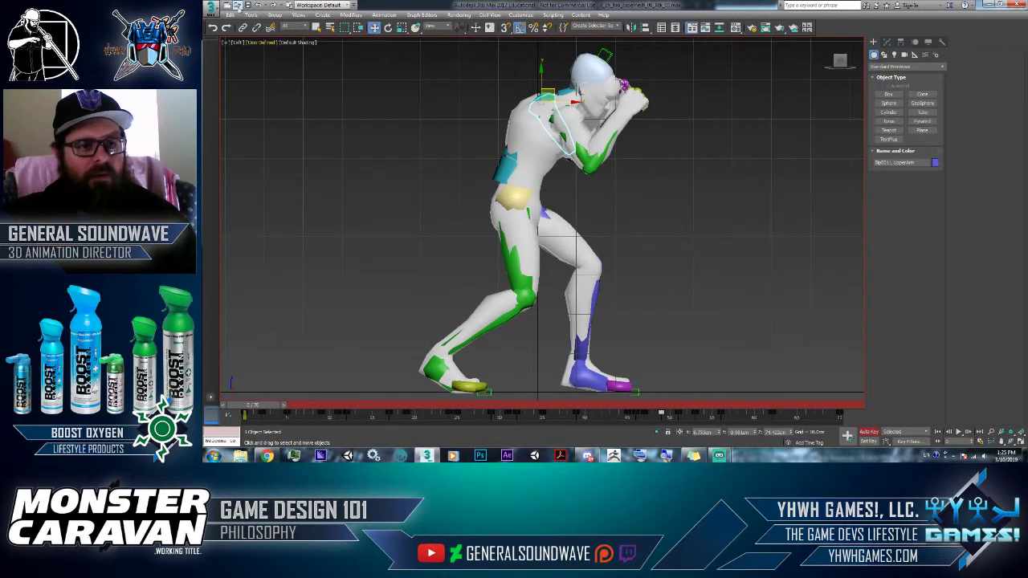
Turn off Auto Key animation recording
{"action": "left_click", "coordinate": [210, 8]}
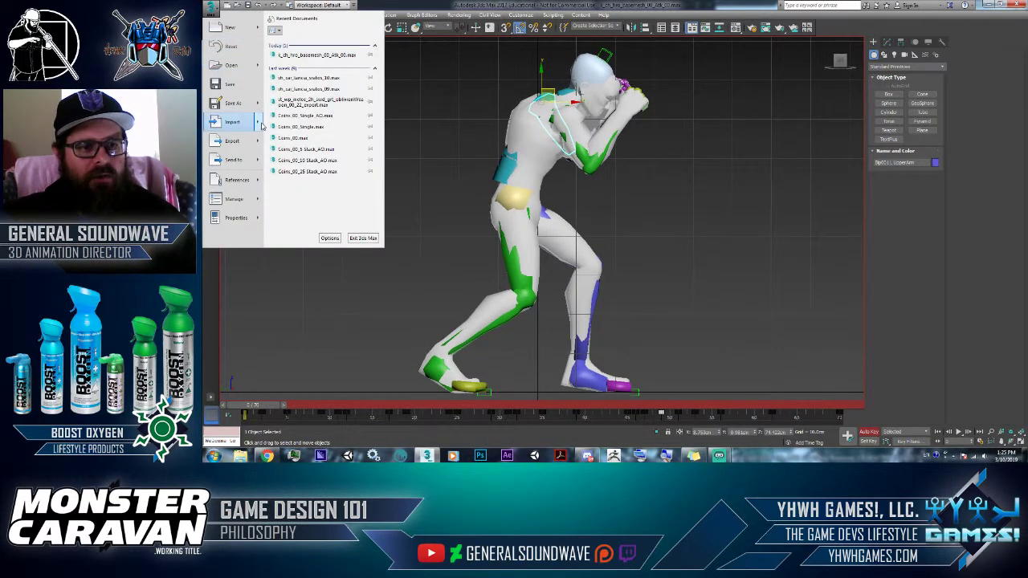
{"action": "left_click", "coordinate": [473, 4]}
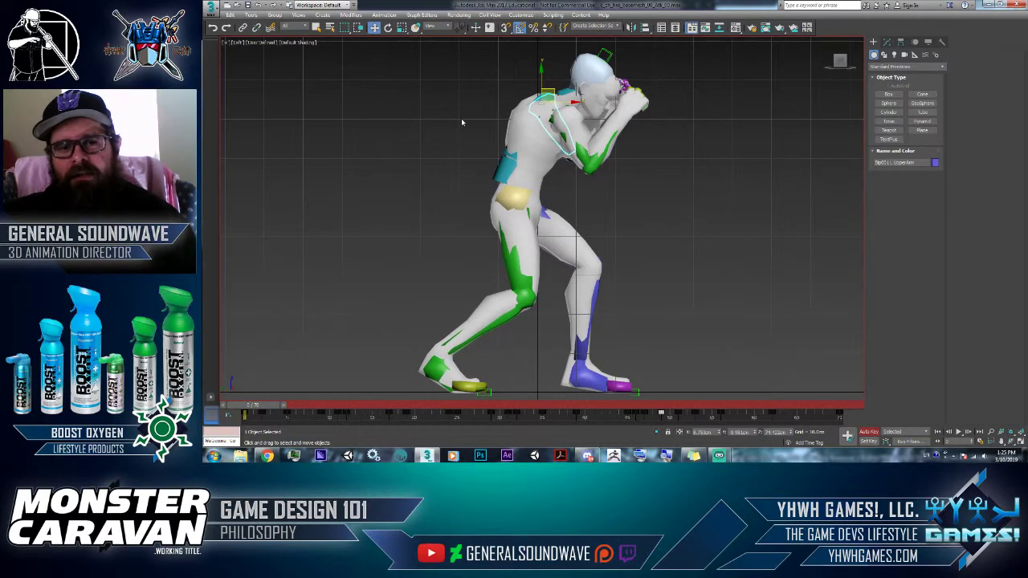
{"action": "middle_click_drag", "start_coordinate": [626, 174], "coordinate": [618, 177]}
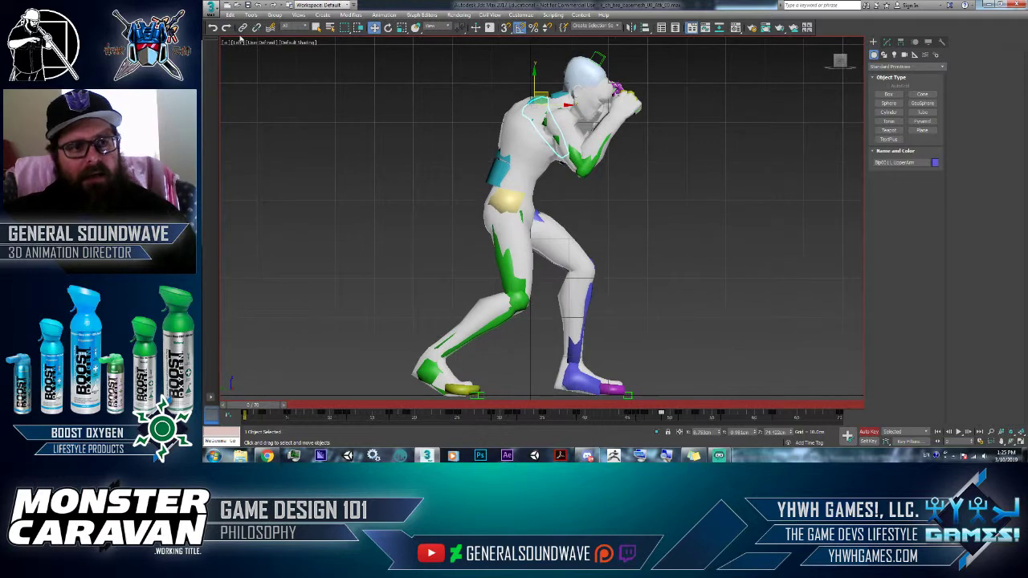
{"action": "left_click", "coordinate": [868, 433]}
{"action": "middle_click_drag", "start_coordinate": [738, 345], "coordinate": [731, 343]}
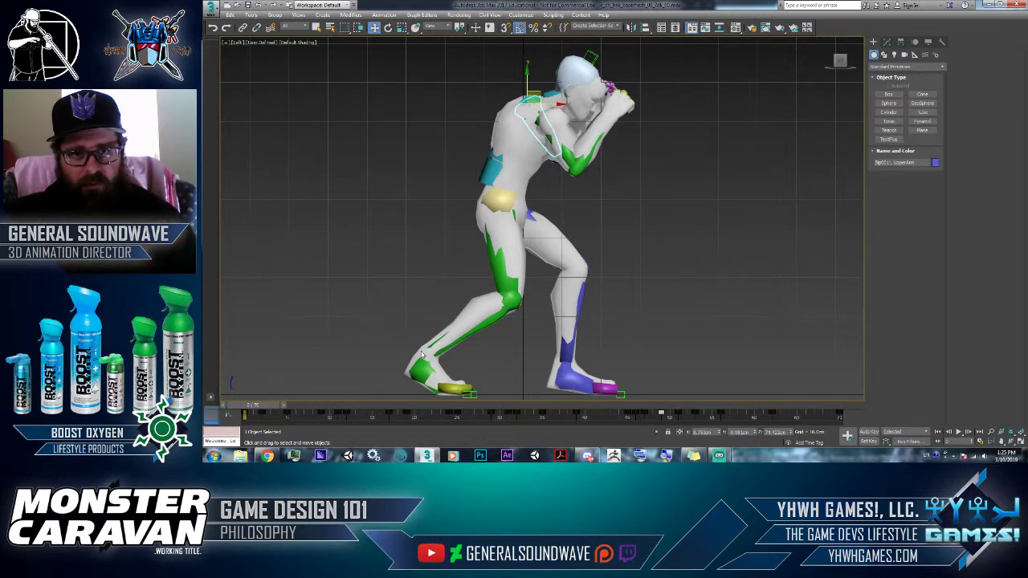
Start merging a Max file into the scene and look in the CH_Anatomy_basemesh folder
{"action": "left_click", "coordinate": [211, 6]}
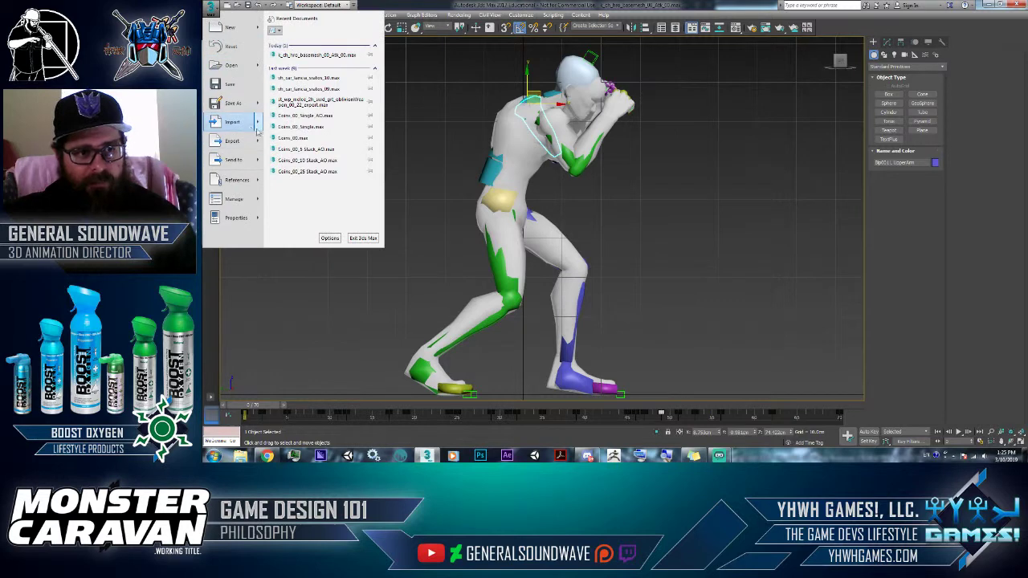
{"action": "mouse_move", "coordinate": [260, 123]}
{"action": "left_click", "coordinate": [289, 71]}
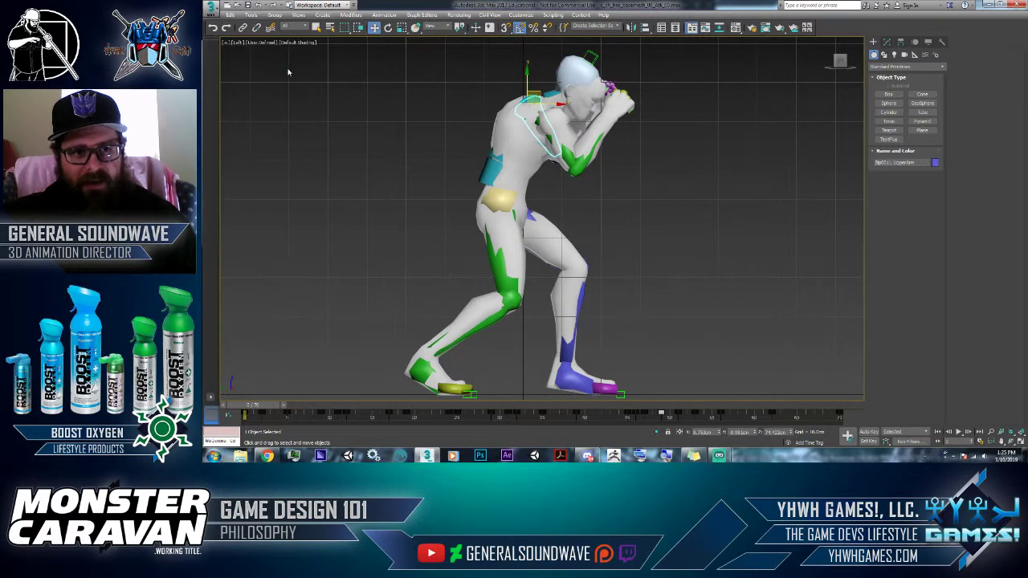
{"action": "left_click", "coordinate": [270, 22]}
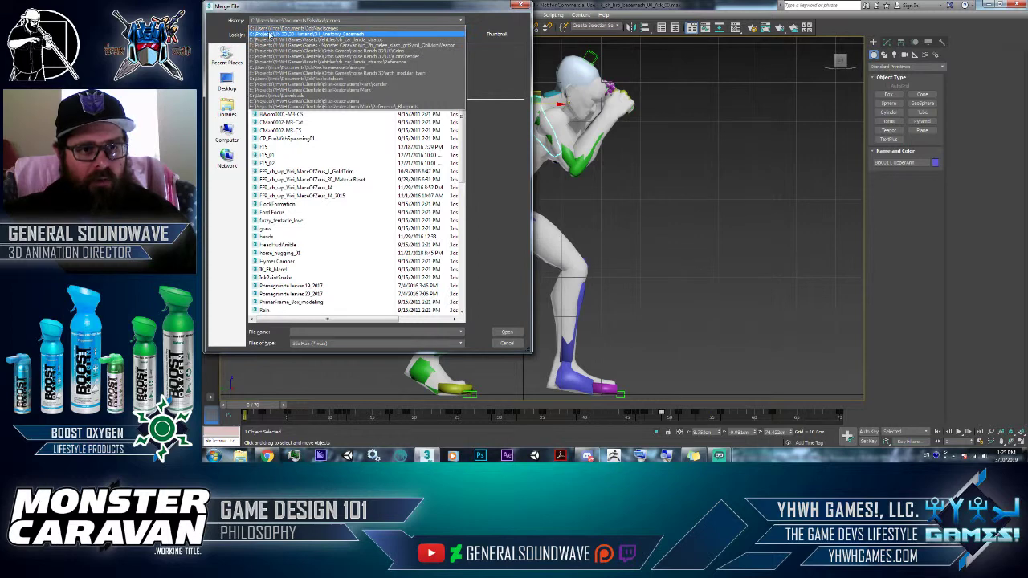
{"action": "left_click", "coordinate": [270, 34]}
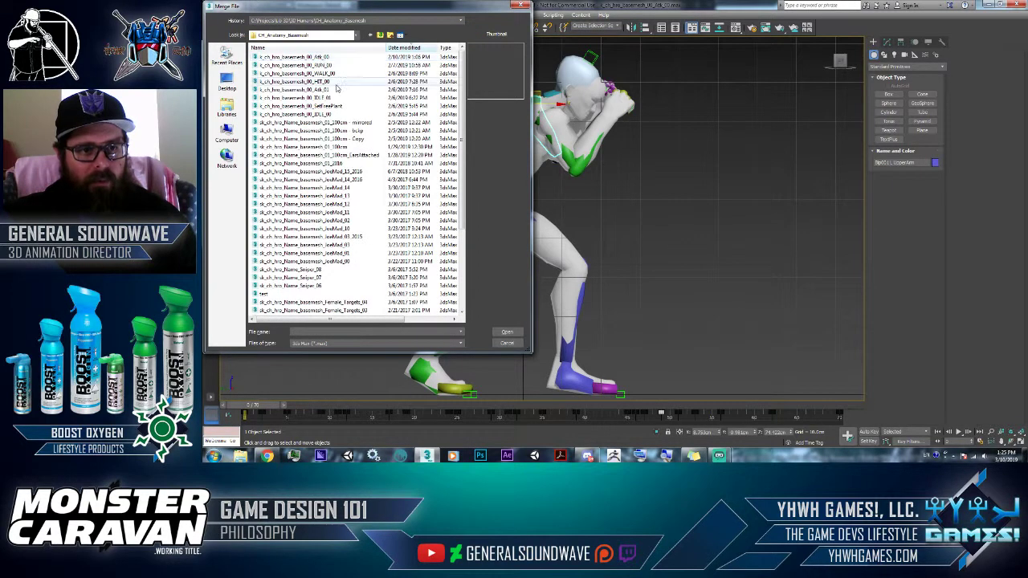
Browse to the great sword OblivionWeapon folder inside the Games - Monster Caravan project folder
{"action": "left_click", "coordinate": [314, 22]}
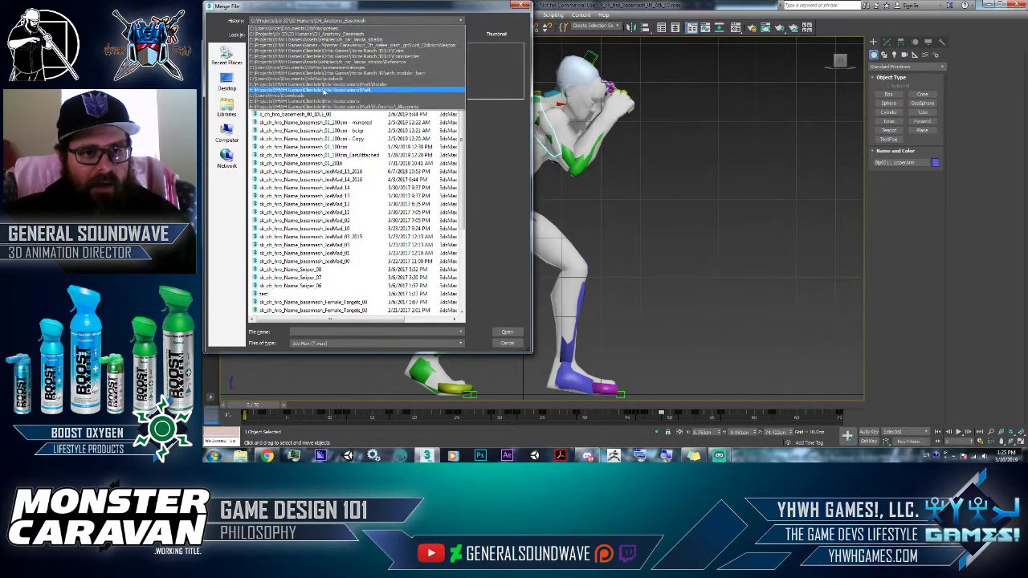
{"action": "left_click", "coordinate": [325, 86]}
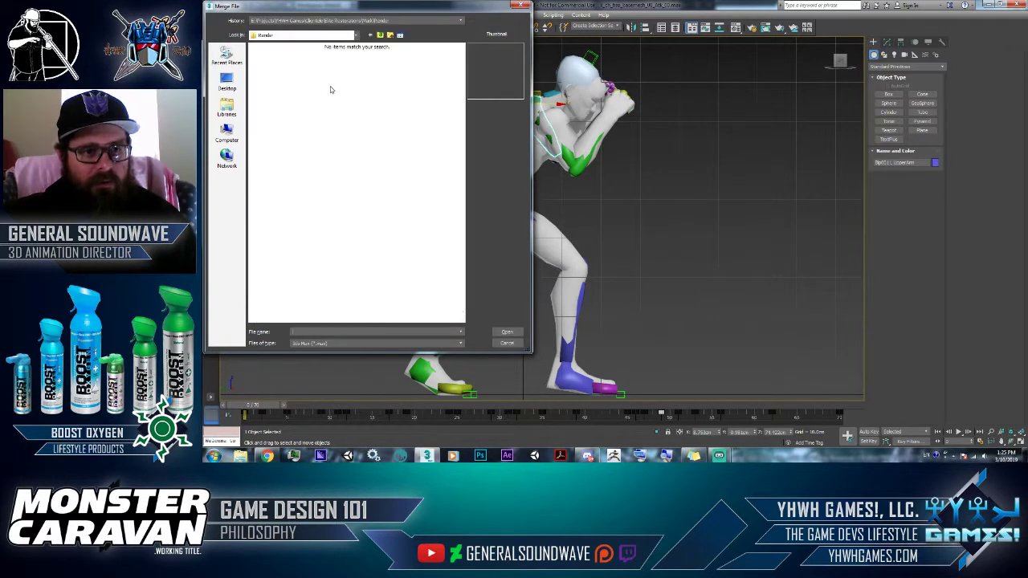
{"action": "left_click", "coordinate": [381, 36]}
{"action": "left_click", "coordinate": [381, 36]}
{"action": "left_click", "coordinate": [381, 37]}
{"action": "left_click", "coordinate": [381, 35]}
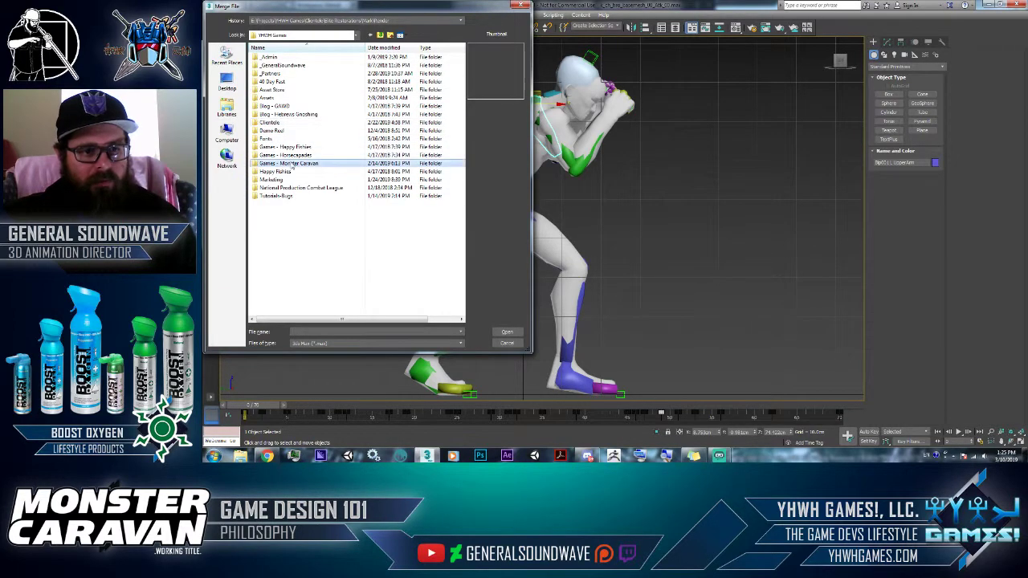
{"action": "double_click", "coordinate": [293, 164]}
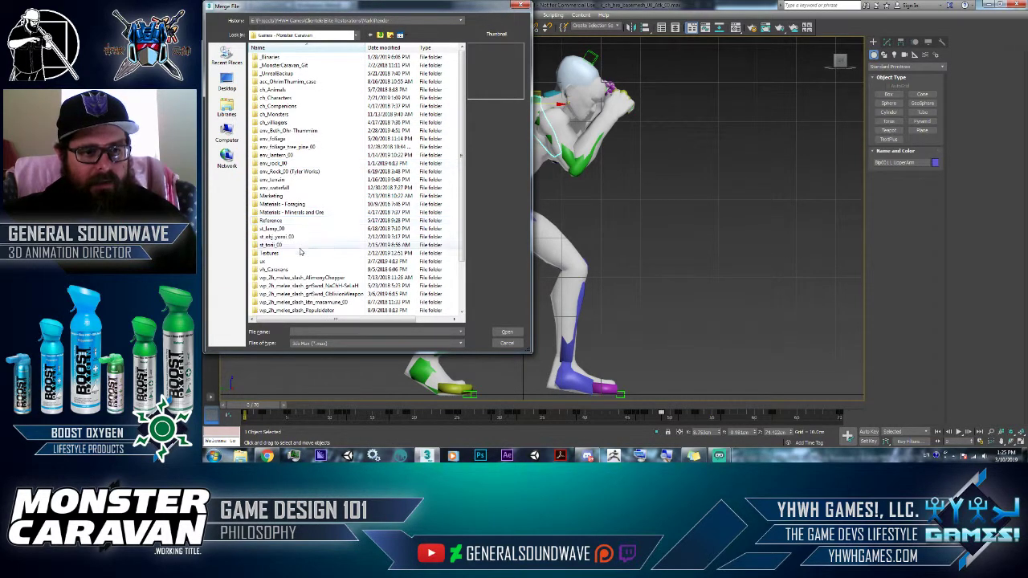
{"action": "left_click", "coordinate": [331, 296]}
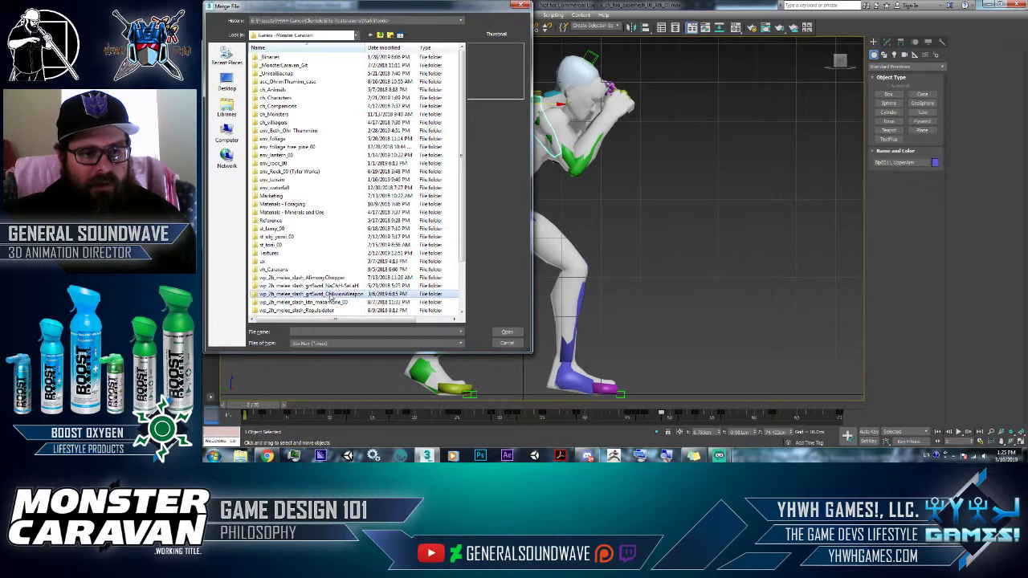
{"action": "double_click", "coordinate": [331, 295]}
Merge only the great sword mesh from the st_wp_melee_2h_swd_grt_oblivionWeapon_00_22_export file into the scene
{"action": "left_click", "coordinate": [400, 34]}
{"action": "left_click", "coordinate": [416, 94]}
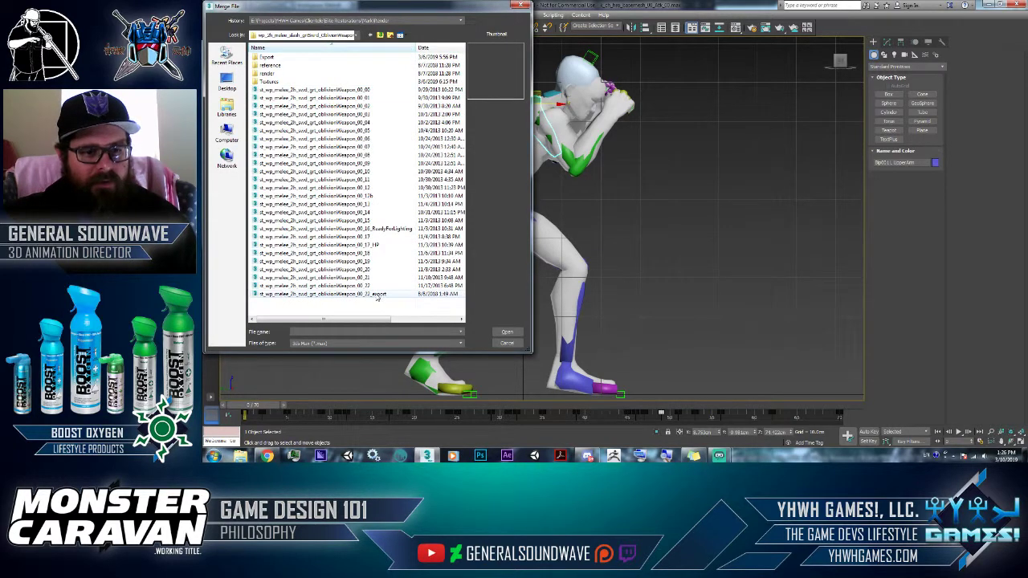
{"action": "left_click", "coordinate": [346, 294]}
{"action": "left_click", "coordinate": [507, 332]}
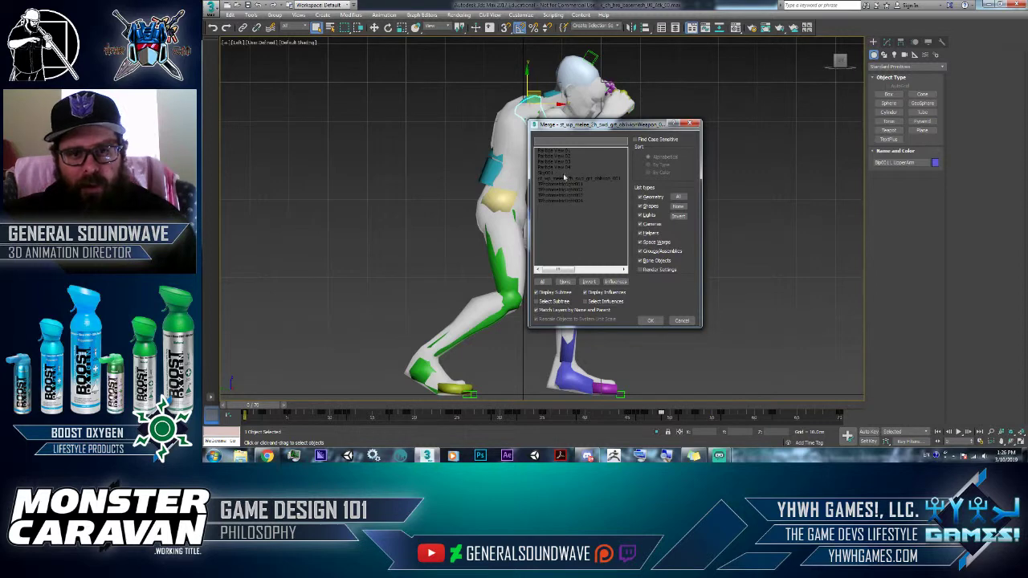
{"action": "left_click", "coordinate": [568, 179]}
{"action": "left_click", "coordinate": [651, 320]}
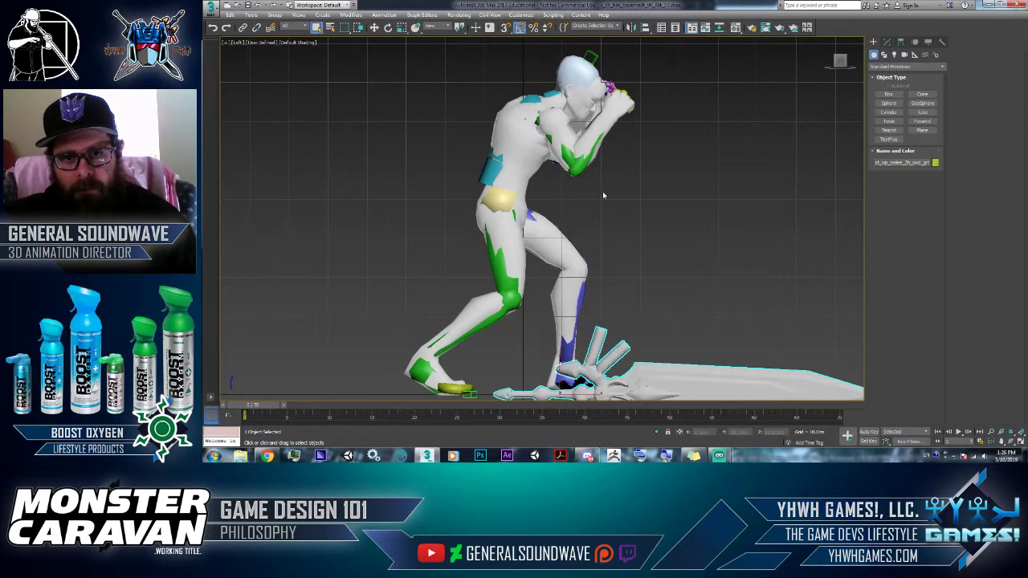
Move the merged great sword up off the ground and out in front of the character
{"action": "right_click", "coordinate": [681, 327]}
{"action": "left_click", "coordinate": [687, 338]}
{"action": "middle_click_drag", "start_coordinate": [694, 358], "coordinate": [672, 289]}
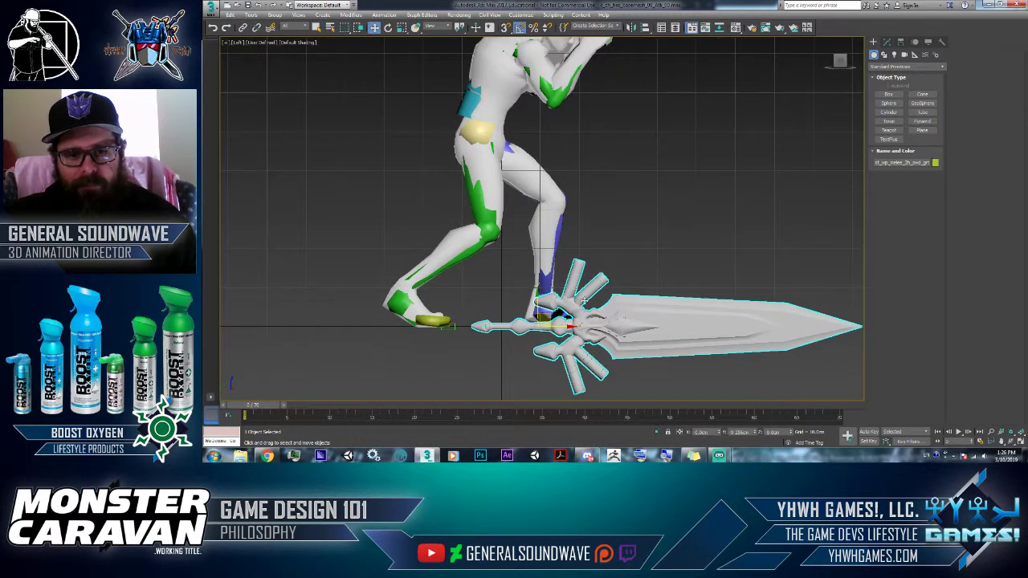
{"action": "left_click_drag", "start_coordinate": [550, 317], "coordinate": [663, 162]}
{"action": "middle_click_drag", "start_coordinate": [672, 148], "coordinate": [564, 268]}
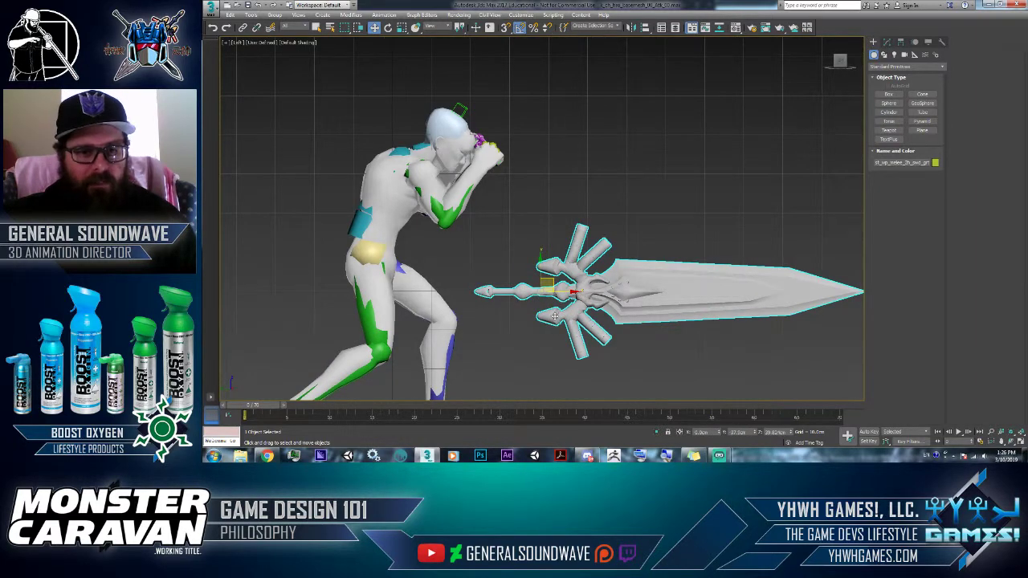
{"action": "scroll", "coordinate": [558, 316], "scroll_direction": "down", "scroll_amount": 1}
{"action": "middle_click_drag", "start_coordinate": [557, 316], "coordinate": [583, 249]}
{"action": "middle_click_drag", "start_coordinate": [623, 217], "coordinate": [540, 231], "text": "alt"}
{"action": "key", "text": "l"}
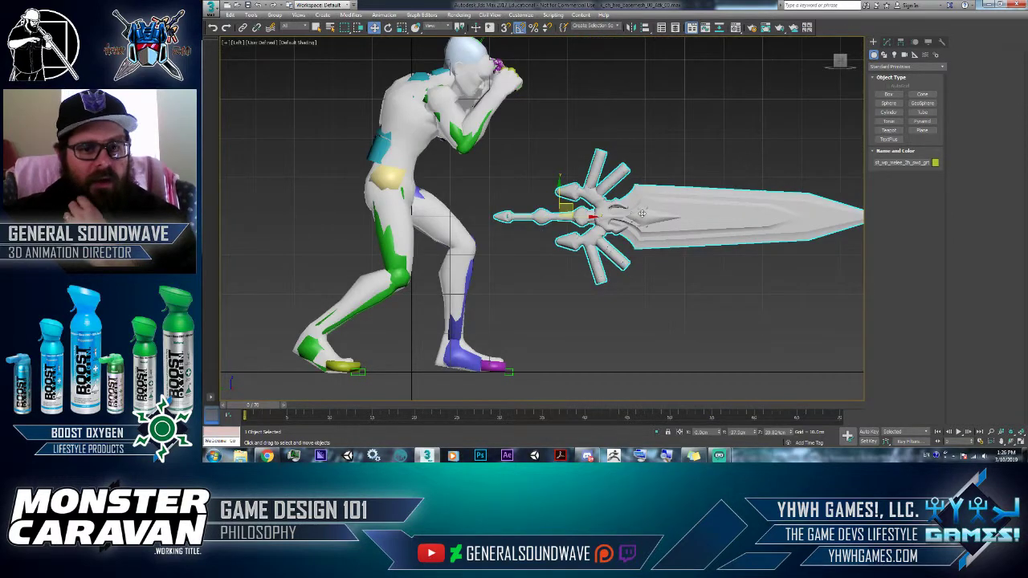
{"action": "middle_click_drag", "start_coordinate": [671, 224], "coordinate": [629, 217]}
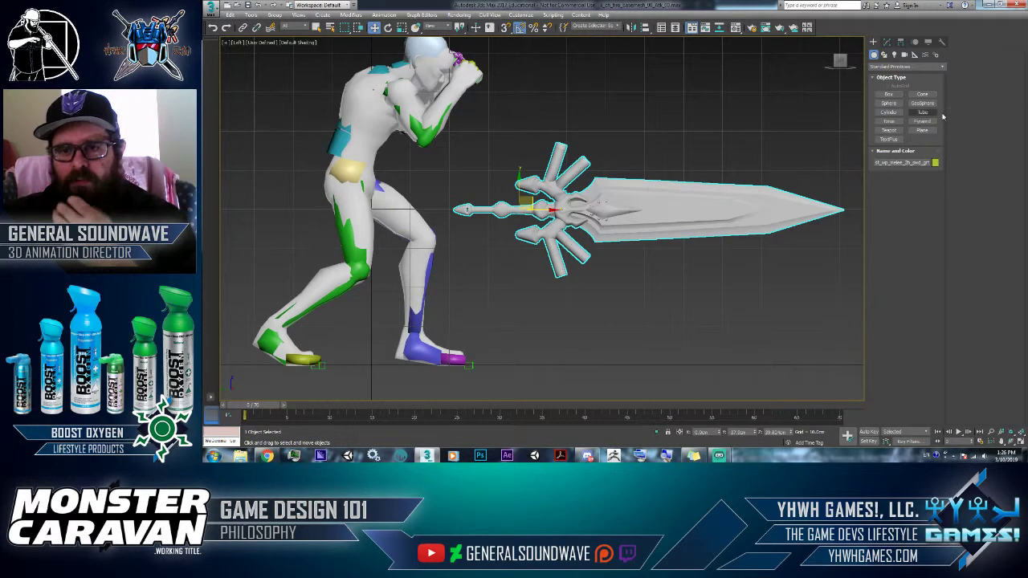
Create a small Dummy helper in the empty space above the sword's blade and activate the Move tool
{"action": "left_click", "coordinate": [926, 55]}
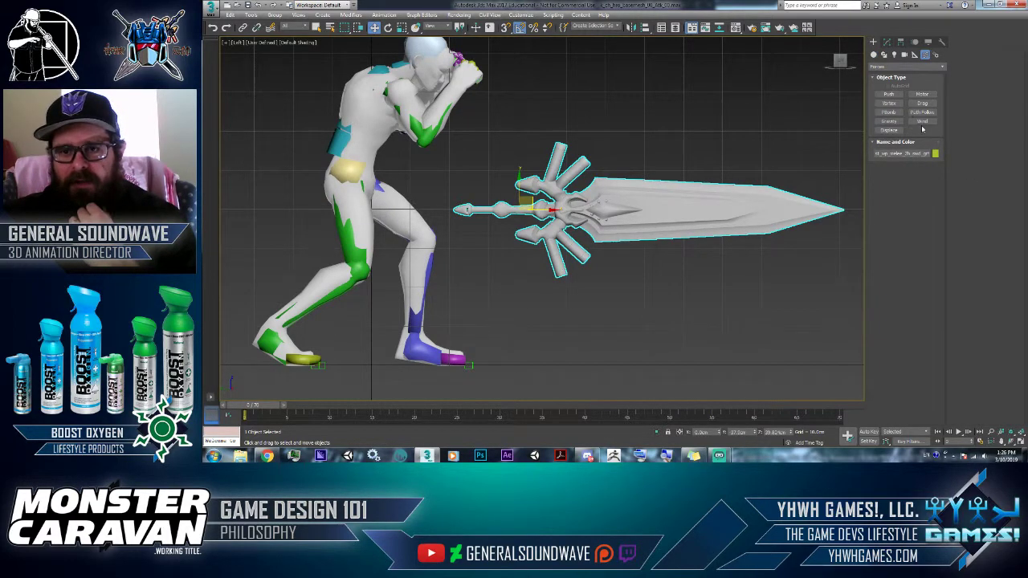
{"action": "left_click", "coordinate": [915, 54]}
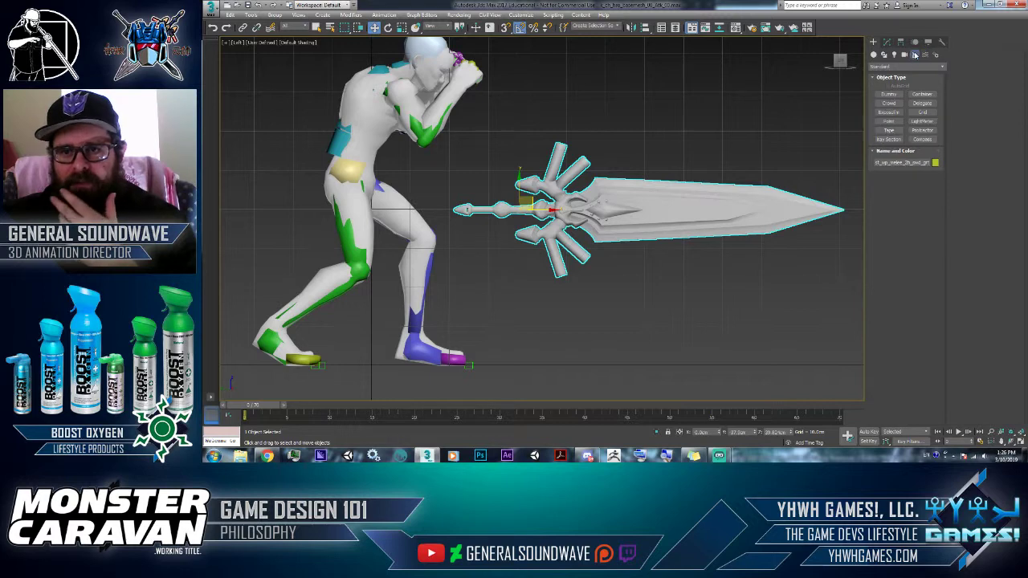
{"action": "left_click", "coordinate": [888, 94]}
{"action": "middle_click_drag", "start_coordinate": [763, 244], "coordinate": [733, 319]}
{"action": "left_click_drag", "start_coordinate": [675, 212], "coordinate": [687, 198]}
{"action": "key", "text": "w"}
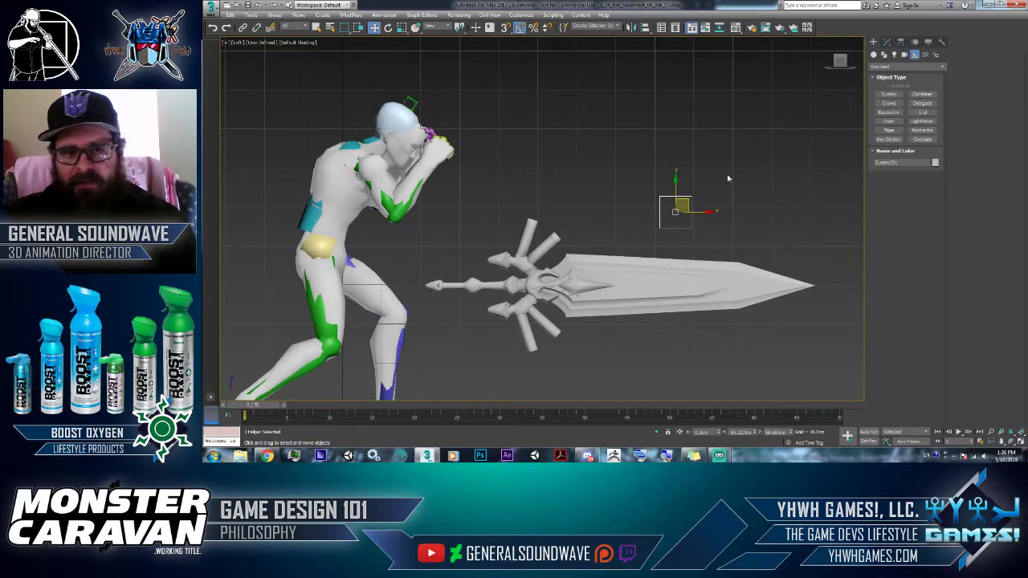
{"action": "key", "text": "F3"}
{"action": "key", "text": "F3"}
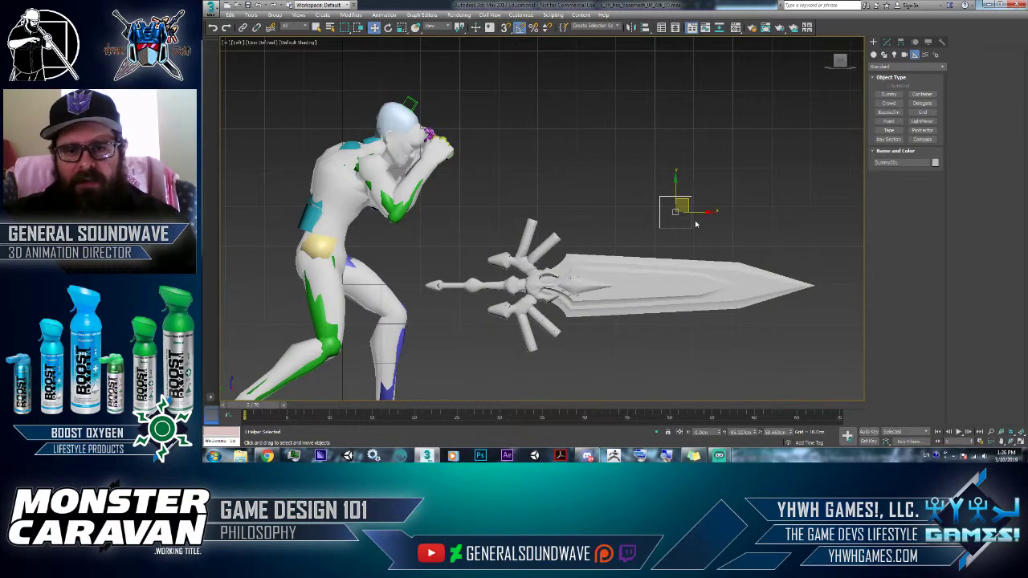
Switch the reference coordinate system to Local and compare the dummy's axes with the world axes
{"action": "left_click", "coordinate": [433, 27]}
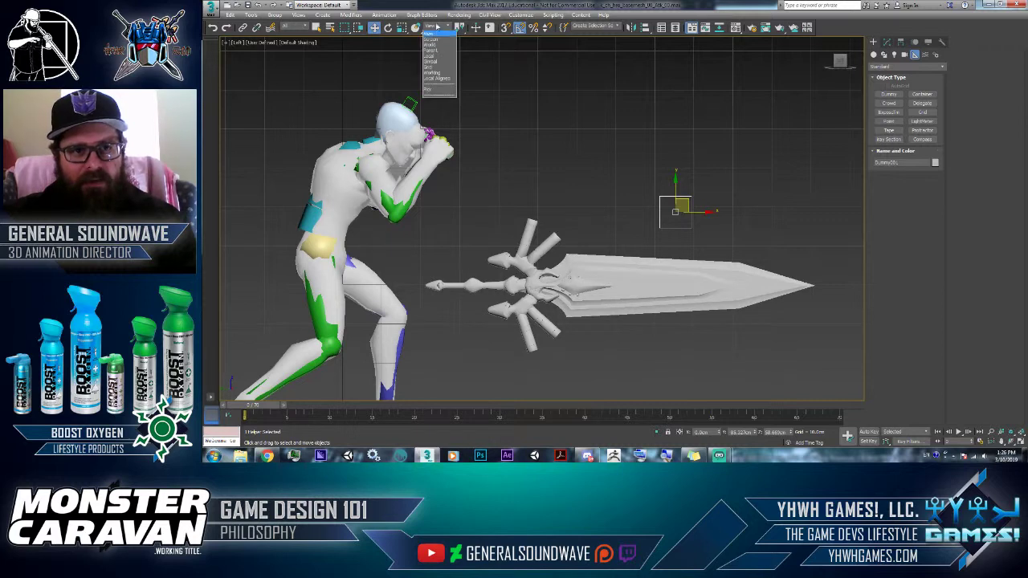
{"action": "left_click", "coordinate": [431, 55]}
{"action": "middle_click_drag", "start_coordinate": [677, 211], "coordinate": [658, 238], "text": "alt"}
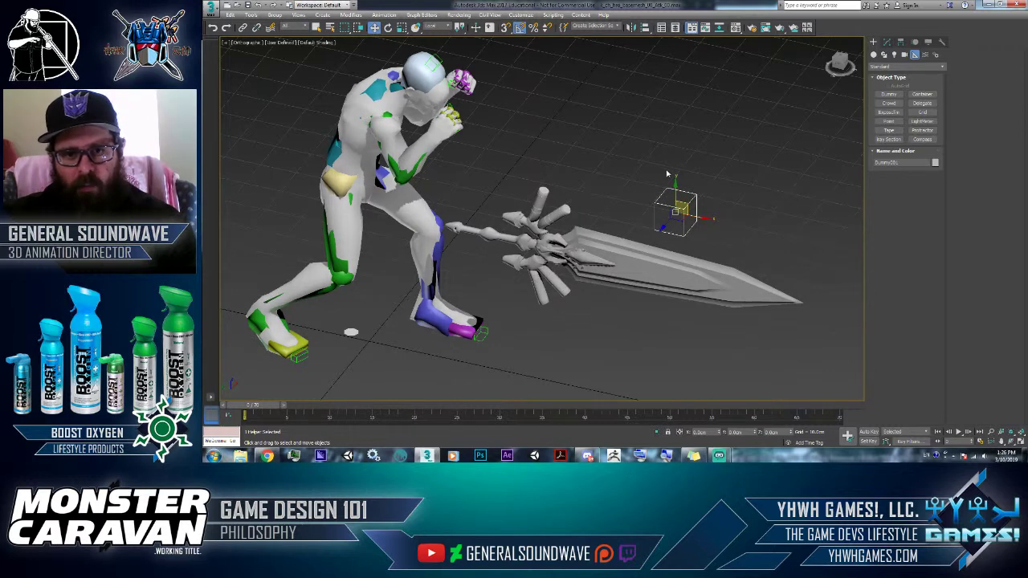
{"action": "middle_click_drag", "start_coordinate": [238, 387], "coordinate": [241, 389]}
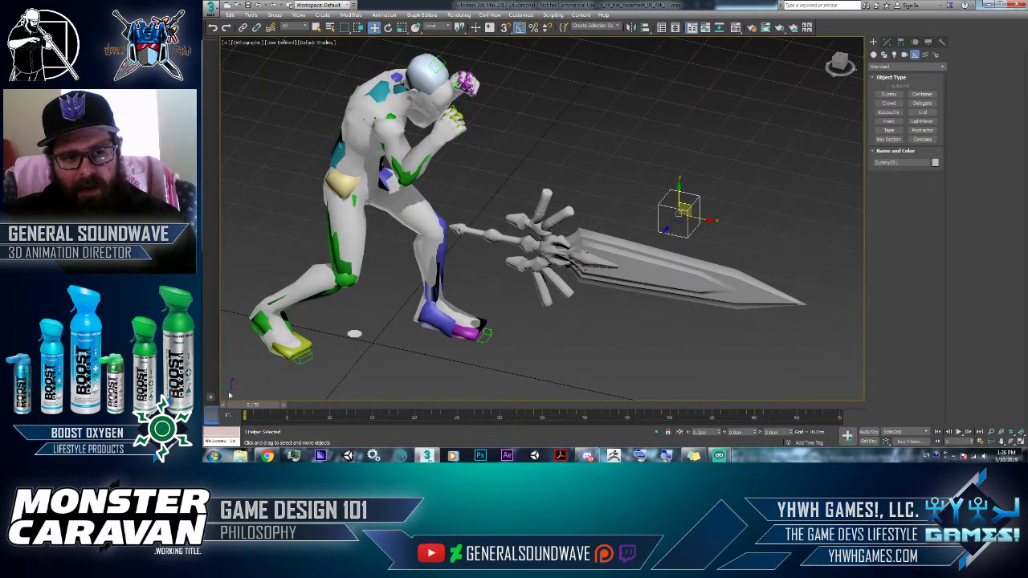
{"action": "mouse_move", "coordinate": [608, 251]}
{"action": "middle_mouse_down", "text": "alt"}
{"action": "mouse_move", "coordinate": [633, 241]}
{"action": "mouse_move", "coordinate": [608, 243]}
{"action": "mouse_move", "coordinate": [616, 237]}
{"action": "middle_mouse_up", "text": "alt"}
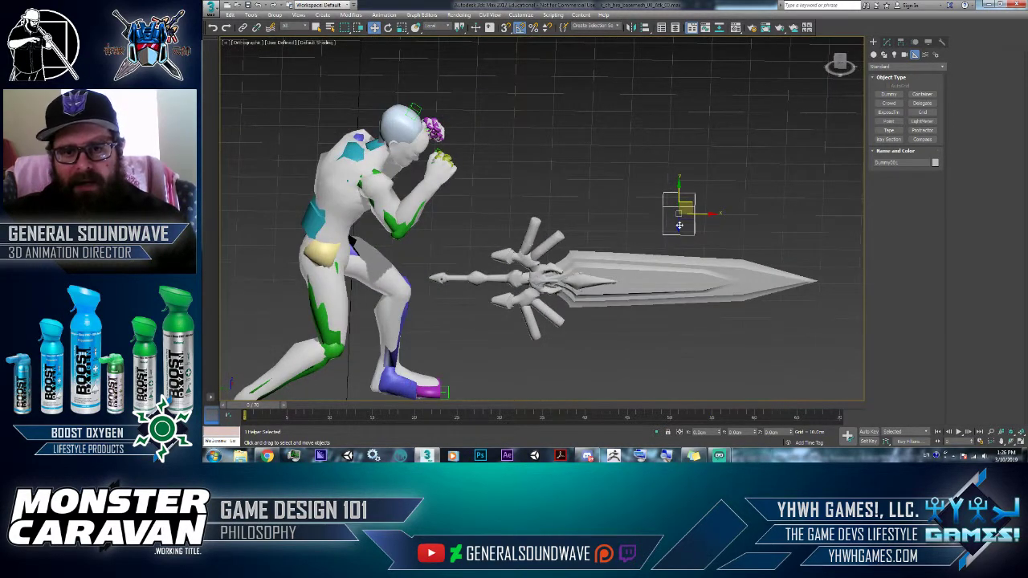
Align the dummy's pivot point to the center of Bip001 R Hand in X, Y and Z, matching orientation on all three axes
{"action": "key", "text": "alt+a"}
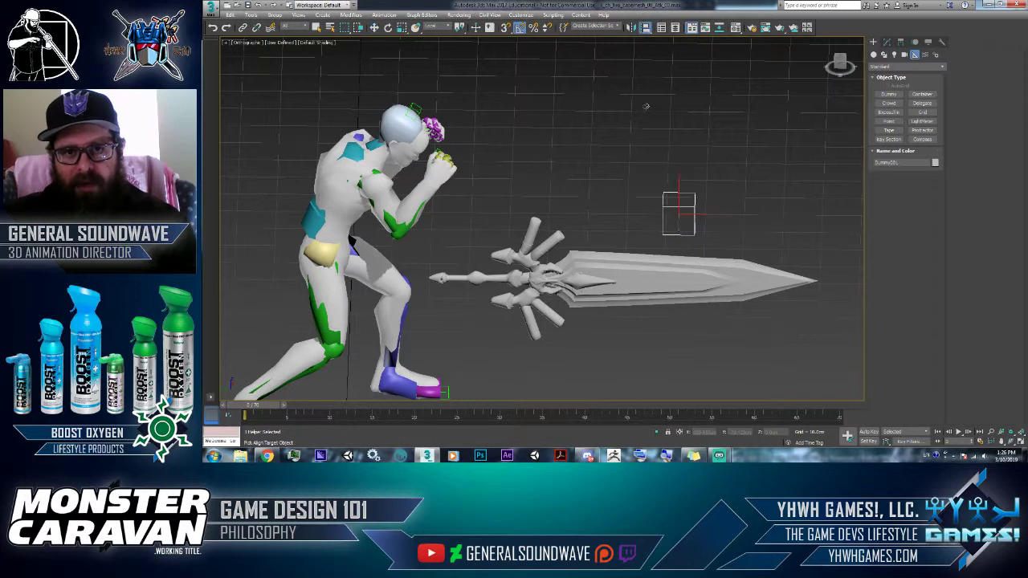
{"action": "scroll", "coordinate": [491, 183], "scroll_direction": "up", "scroll_amount": 4}
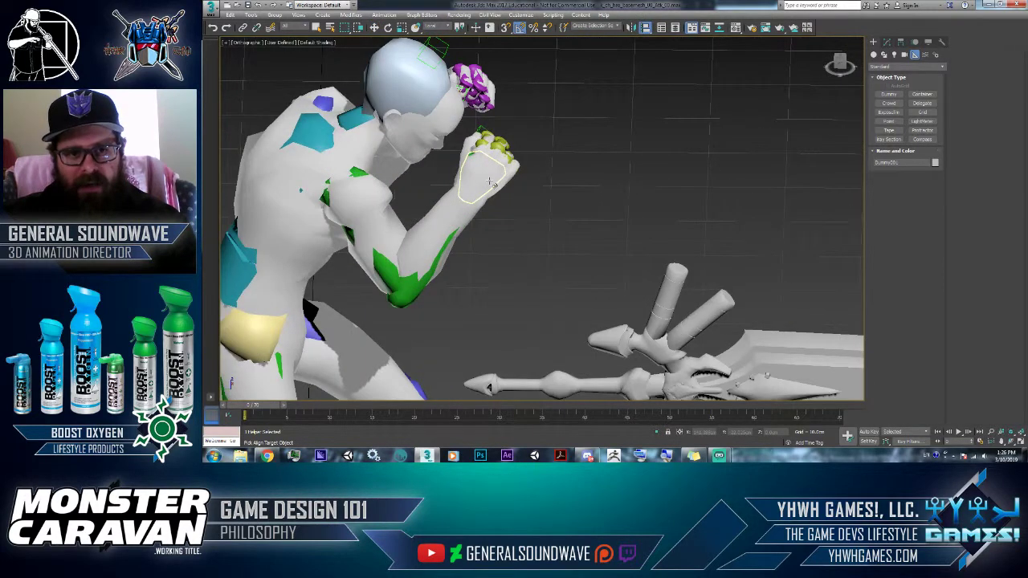
{"action": "middle_click_drag", "start_coordinate": [626, 182], "coordinate": [474, 183]}
{"action": "scroll", "coordinate": [474, 183], "scroll_direction": "down", "scroll_amount": 3}
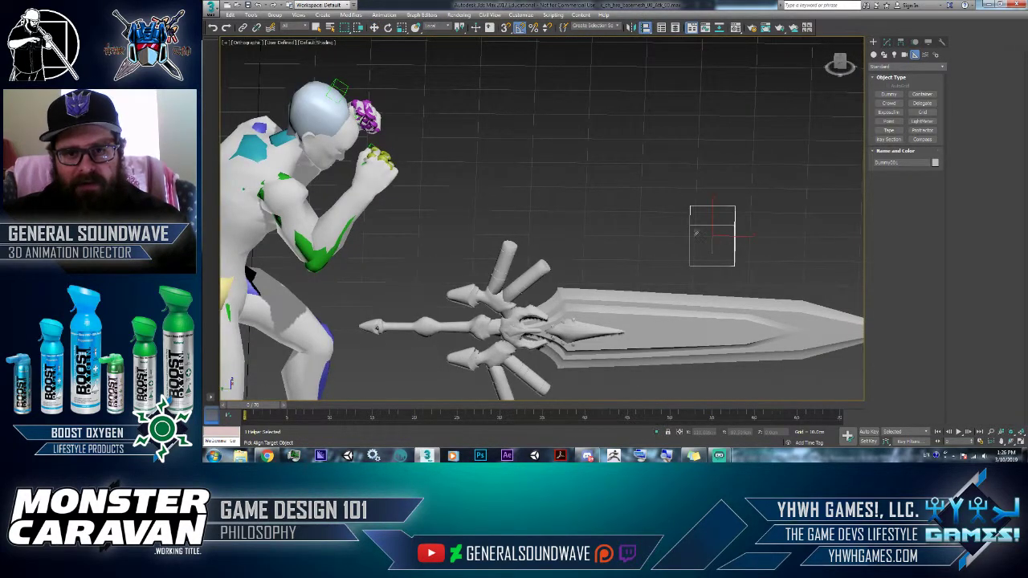
{"action": "left_click", "coordinate": [372, 184]}
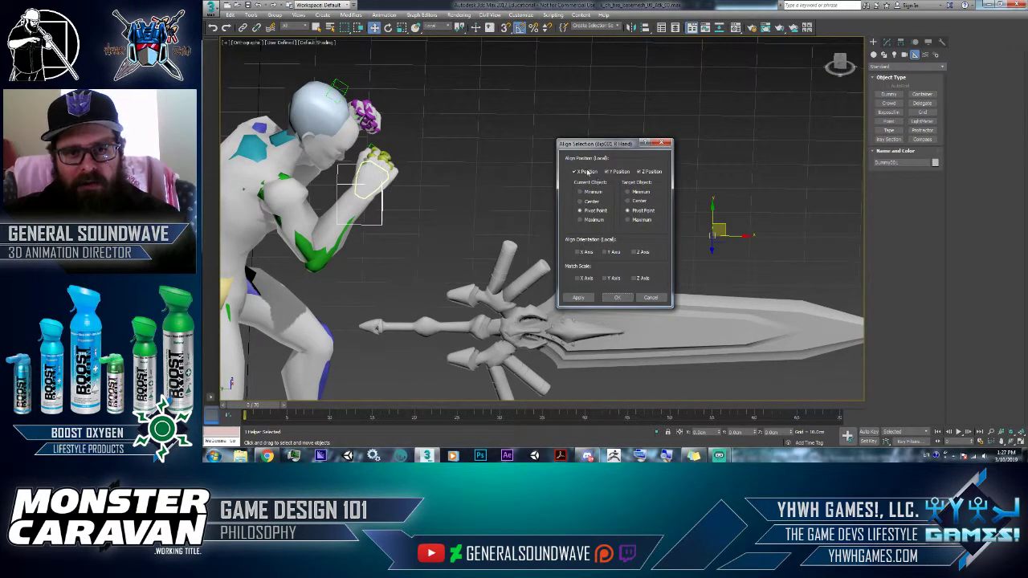
{"action": "left_click", "coordinate": [629, 201]}
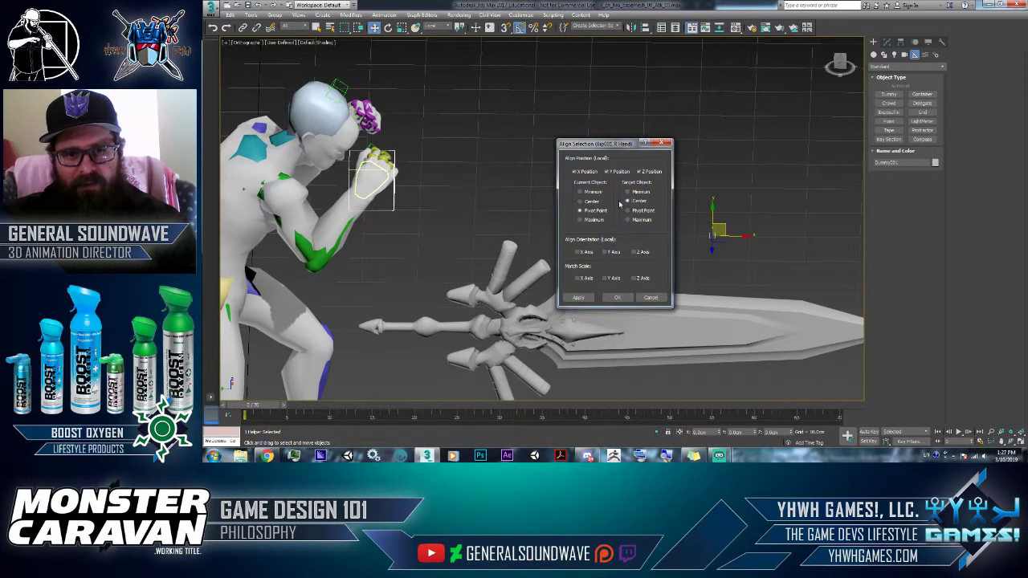
{"action": "left_click", "coordinate": [633, 252]}
{"action": "left_click", "coordinate": [605, 252]}
{"action": "left_click", "coordinate": [576, 252]}
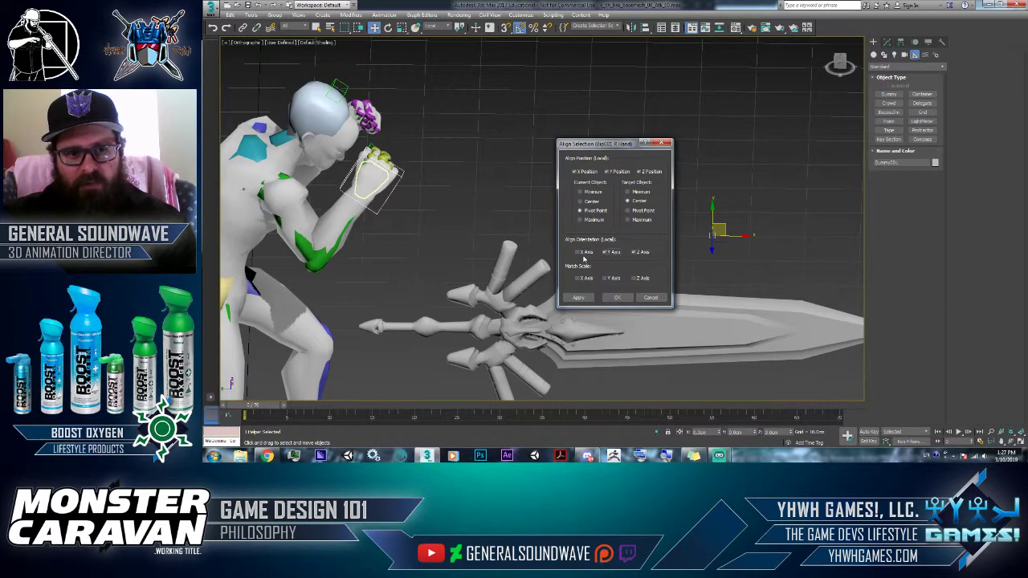
{"action": "left_click", "coordinate": [612, 297]}
Scrub the animation and examine from several angles how the dummy sits on the right hand
{"action": "middle_click_drag", "start_coordinate": [499, 218], "coordinate": [446, 207], "text": "alt"}
{"action": "middle_click_drag", "start_coordinate": [342, 194], "coordinate": [430, 212], "text": "alt"}
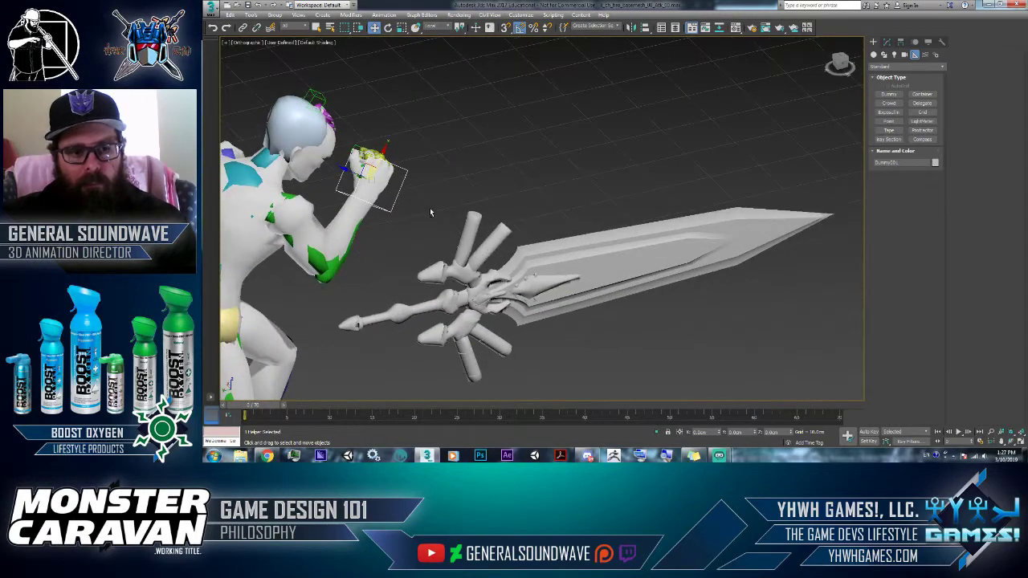
{"action": "left_click_drag", "start_coordinate": [271, 410], "coordinate": [203, 395]}
{"action": "middle_click_drag", "start_coordinate": [556, 241], "coordinate": [635, 232], "text": "alt"}
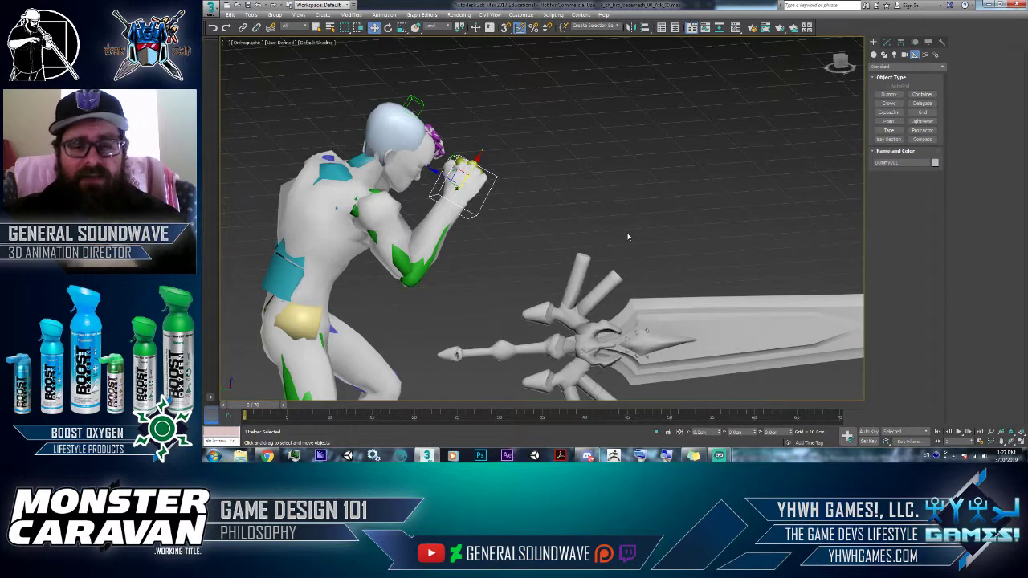
{"action": "mouse_move", "coordinate": [252, 409]}
{"action": "left_mouse_down"}
{"action": "mouse_move", "coordinate": [329, 414]}
{"action": "mouse_move", "coordinate": [257, 414]}
{"action": "left_mouse_up"}
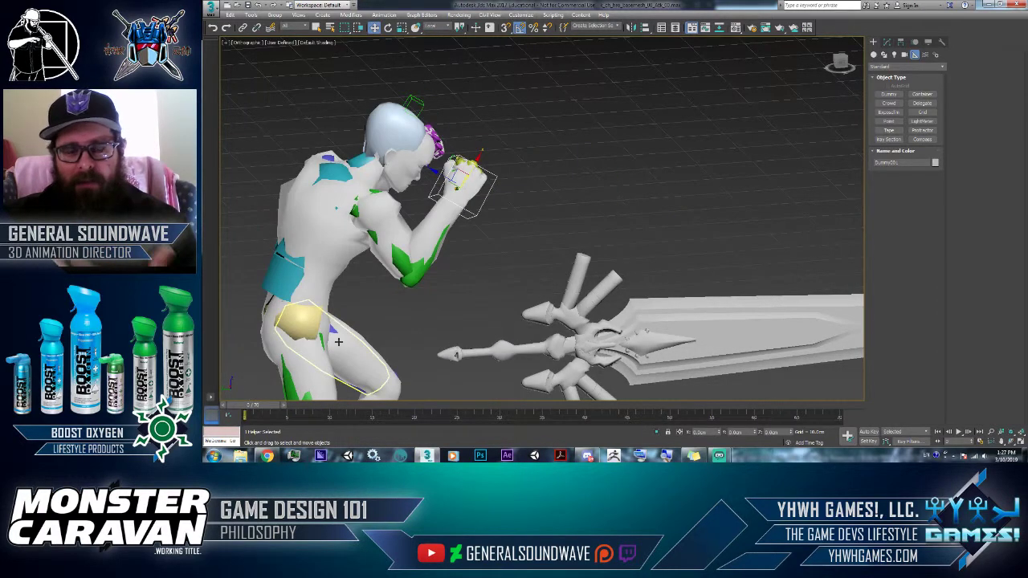
{"action": "scroll", "coordinate": [454, 173], "scroll_direction": "up", "scroll_amount": 5}
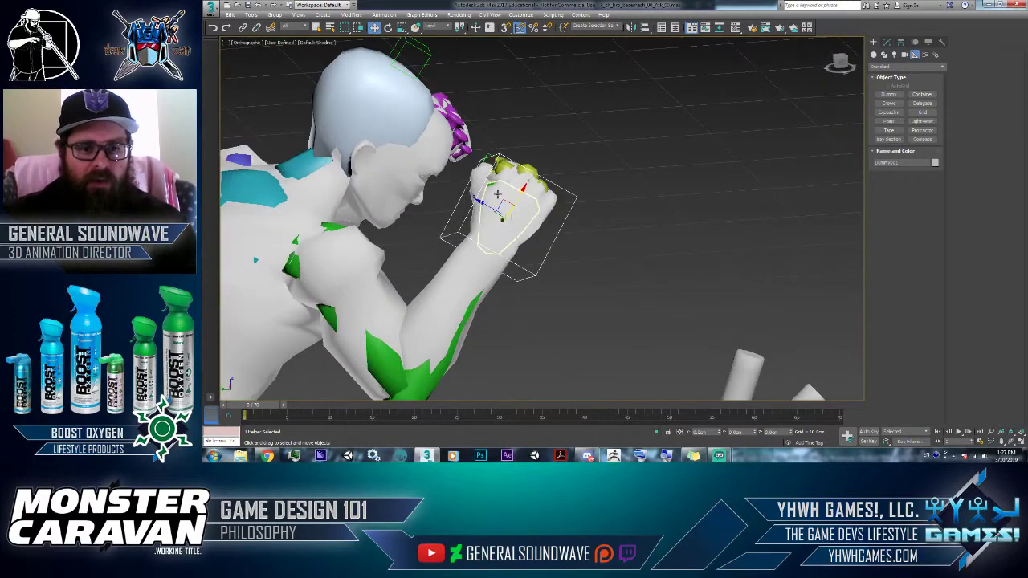
{"action": "middle_click_drag", "start_coordinate": [513, 195], "coordinate": [523, 209], "text": "alt"}
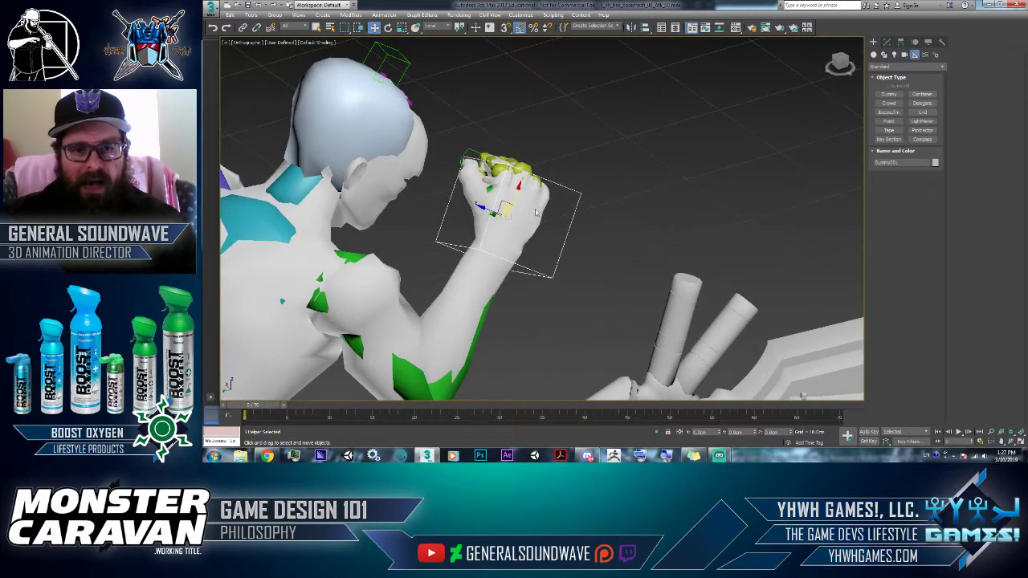
{"action": "middle_click_drag", "start_coordinate": [584, 227], "coordinate": [592, 235], "text": "alt"}
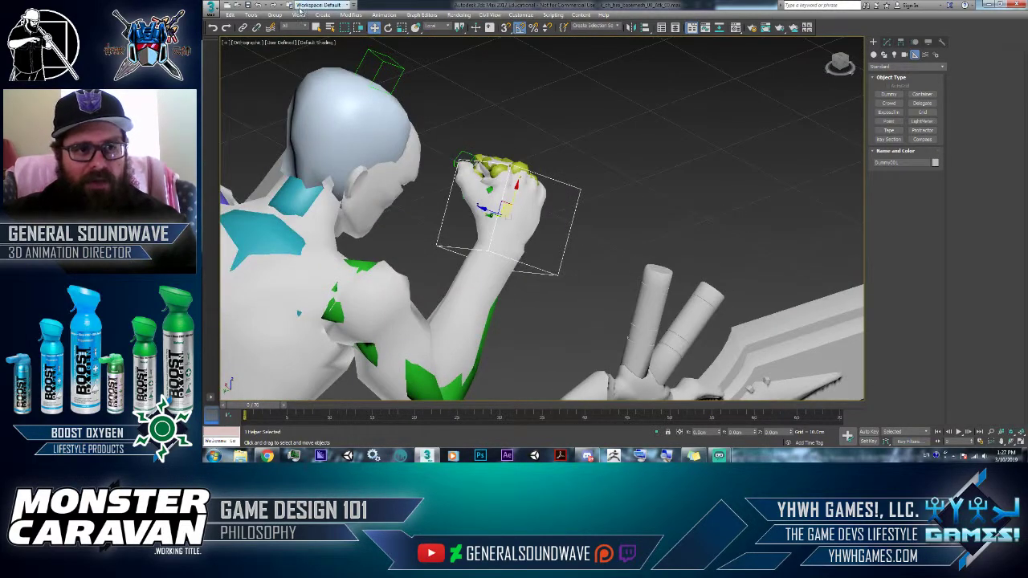
Link the dummy to the character's right hand as its parent, and scrub the animation to test the link
{"action": "left_click", "coordinate": [244, 29]}
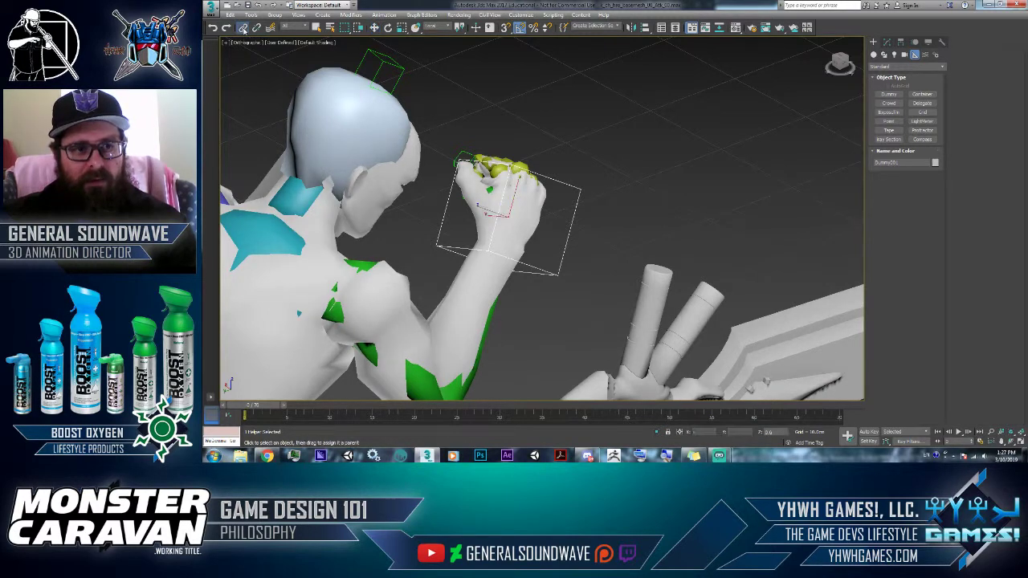
{"action": "key", "text": "space"}
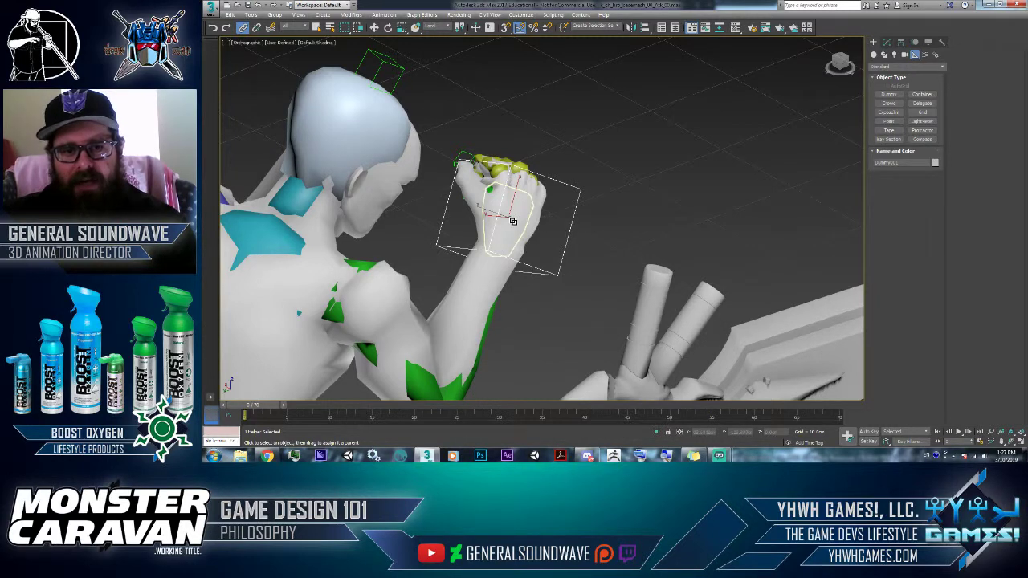
{"action": "left_click_drag", "start_coordinate": [512, 221], "coordinate": [710, 174]}
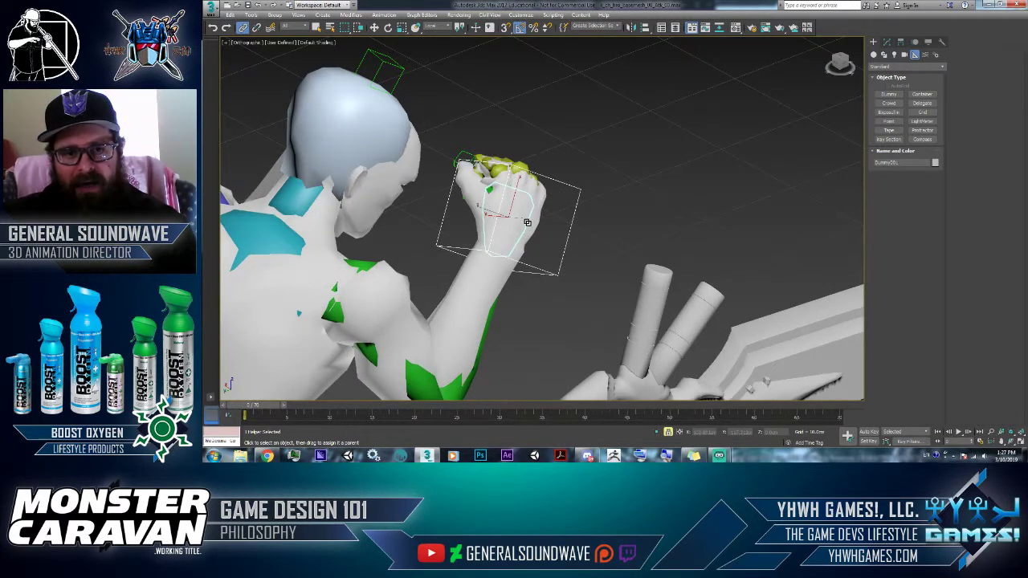
{"action": "right_click", "coordinate": [603, 197]}
{"action": "left_click", "coordinate": [615, 202]}
{"action": "scroll", "coordinate": [615, 200], "scroll_direction": "down", "scroll_amount": 5}
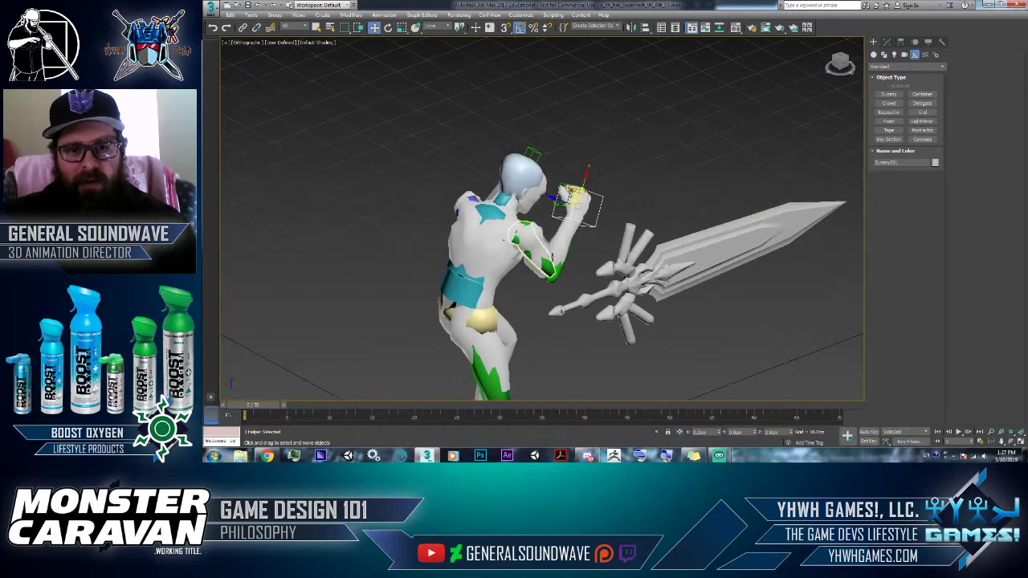
{"action": "left_click_drag", "start_coordinate": [259, 405], "coordinate": [226, 391]}
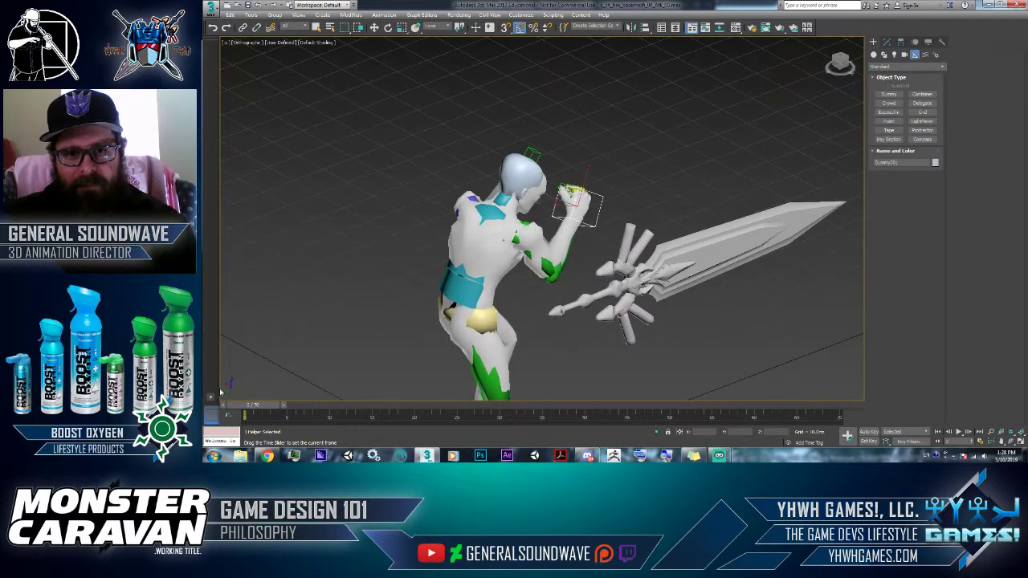
{"action": "key", "text": "w"}
Rename the dummy on the right hand as socket_hand_r
{"action": "left_click", "coordinate": [886, 41]}
{"action": "double_click", "coordinate": [900, 54]}
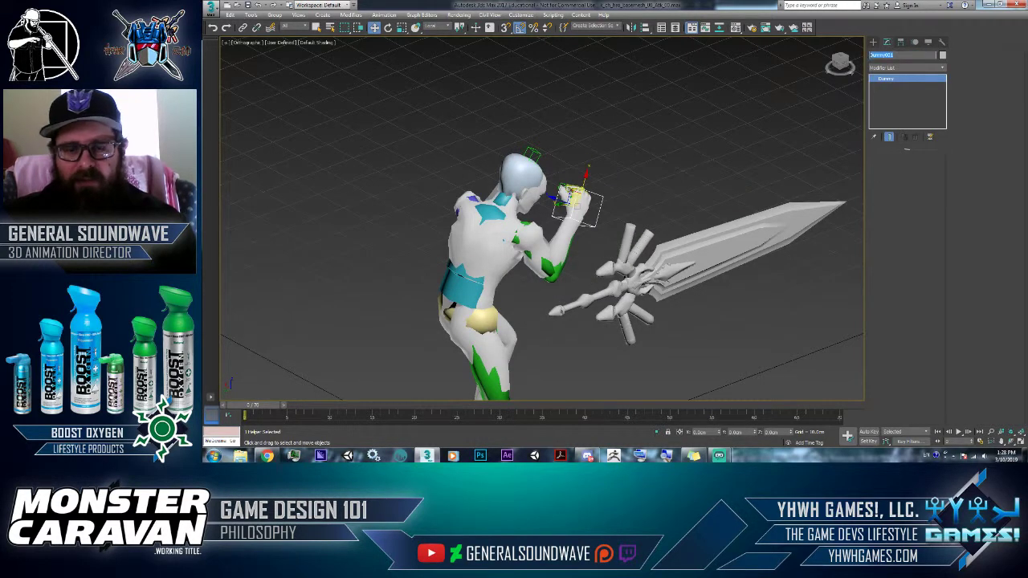
{"action": "type", "text": "socket_r"}
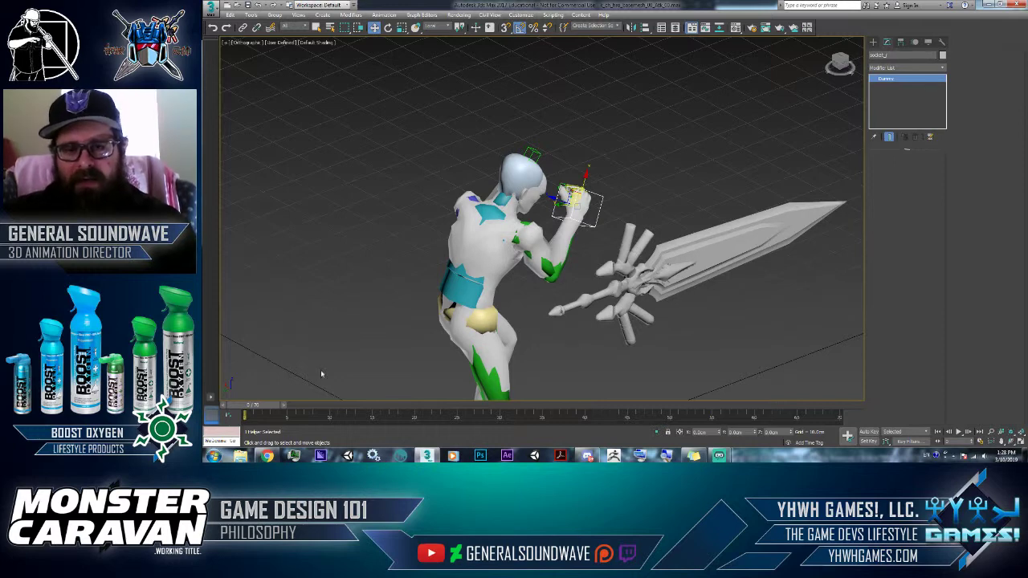
Clone the right-hand socket as a copy beside the character's left side and name it socket_hand_l
{"action": "middle_click_drag", "start_coordinate": [724, 219], "coordinate": [644, 180], "text": "alt"}
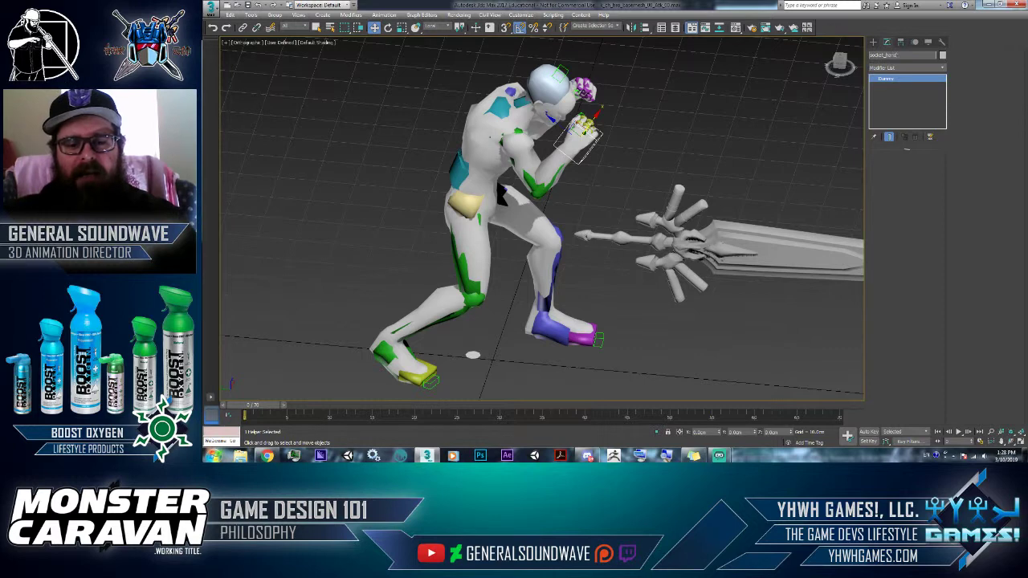
{"action": "mouse_move", "coordinate": [604, 158]}
{"action": "middle_mouse_down"}
{"action": "mouse_move", "coordinate": [603, 220]}
{"action": "mouse_move", "coordinate": [545, 210]}
{"action": "mouse_move", "coordinate": [562, 202]}
{"action": "middle_mouse_up"}
{"action": "scroll", "coordinate": [605, 190], "scroll_direction": "up", "scroll_amount": 4}
{"action": "left_click_drag", "start_coordinate": [562, 202], "coordinate": [801, 239], "text": "shift"}
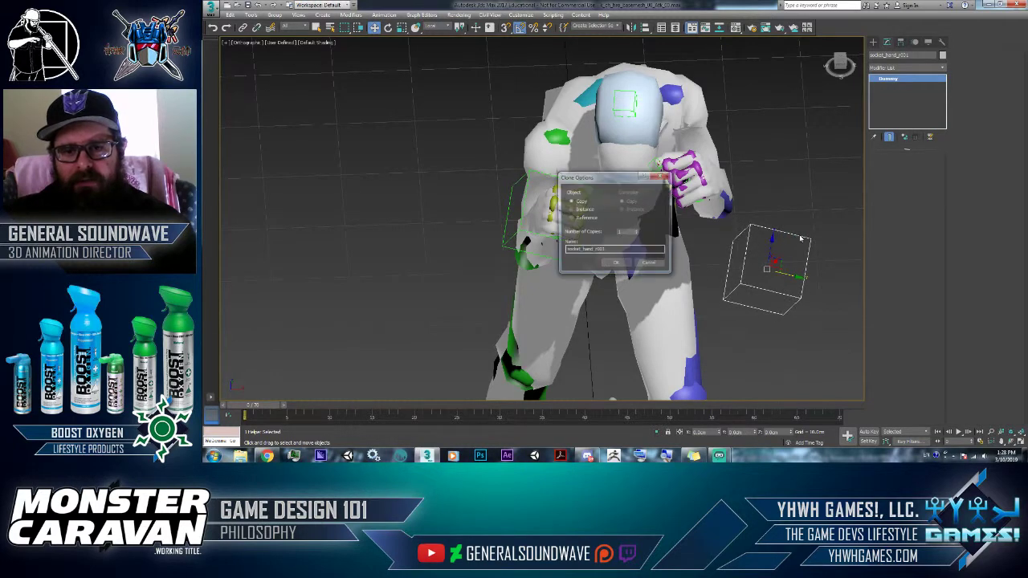
{"action": "left_click_drag", "start_coordinate": [595, 250], "coordinate": [634, 250]}
{"action": "key", "text": "Return"}
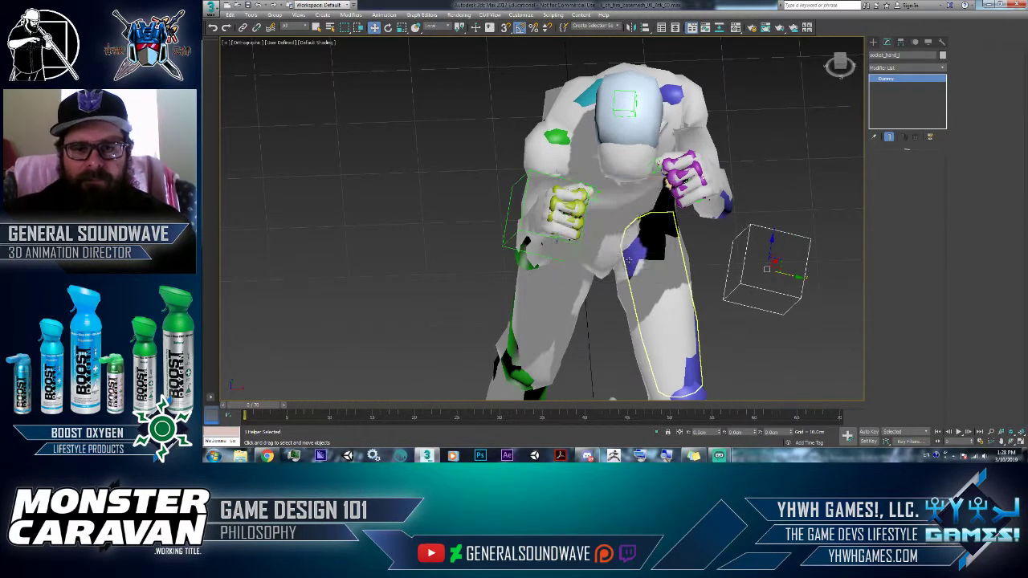
Align the socket_hand_l dummy to the center of Bip001 L Hand, matching position and orientation on all three axes
{"action": "key", "text": "alt+a"}
{"action": "middle_click_drag", "start_coordinate": [744, 203], "coordinate": [631, 205], "text": "alt"}
{"action": "left_click", "coordinate": [813, 185]}
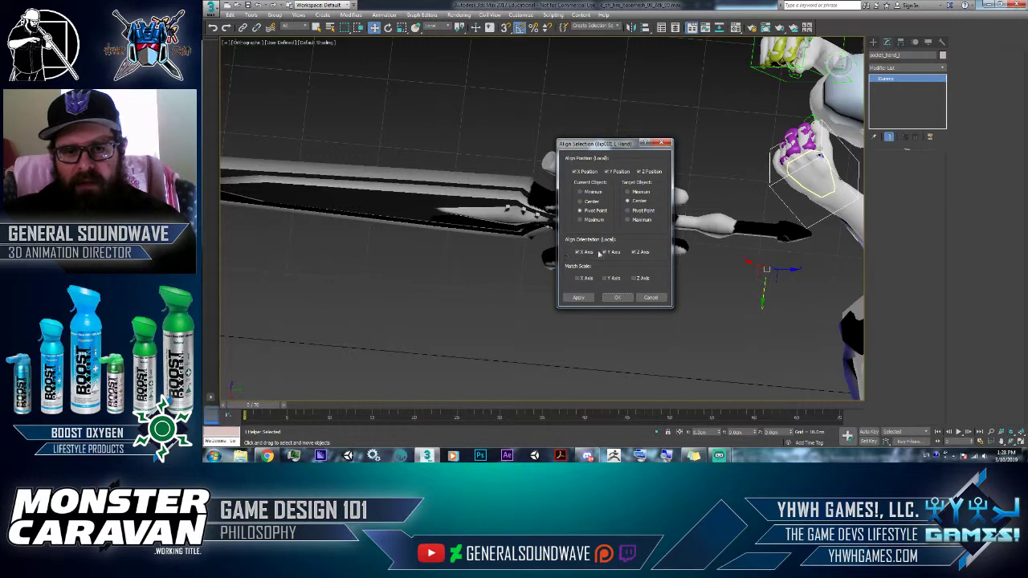
{"action": "left_click", "coordinate": [617, 297]}
{"action": "key", "text": "shift+z"}
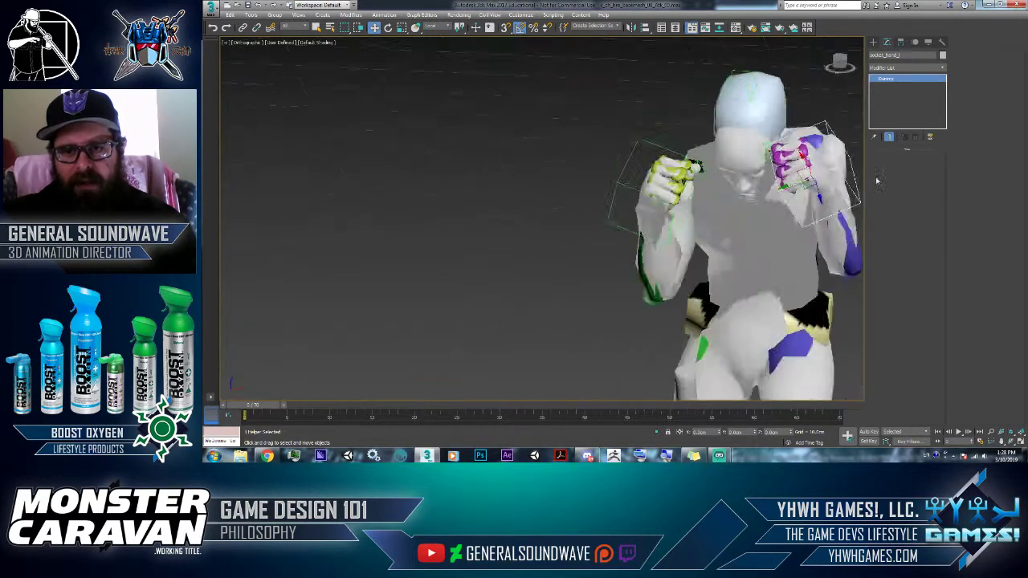
Examine both hand sockets from either side of the character, selecting each in turn and scrubbing the animation
{"action": "middle_click_drag", "start_coordinate": [725, 249], "coordinate": [634, 177]}
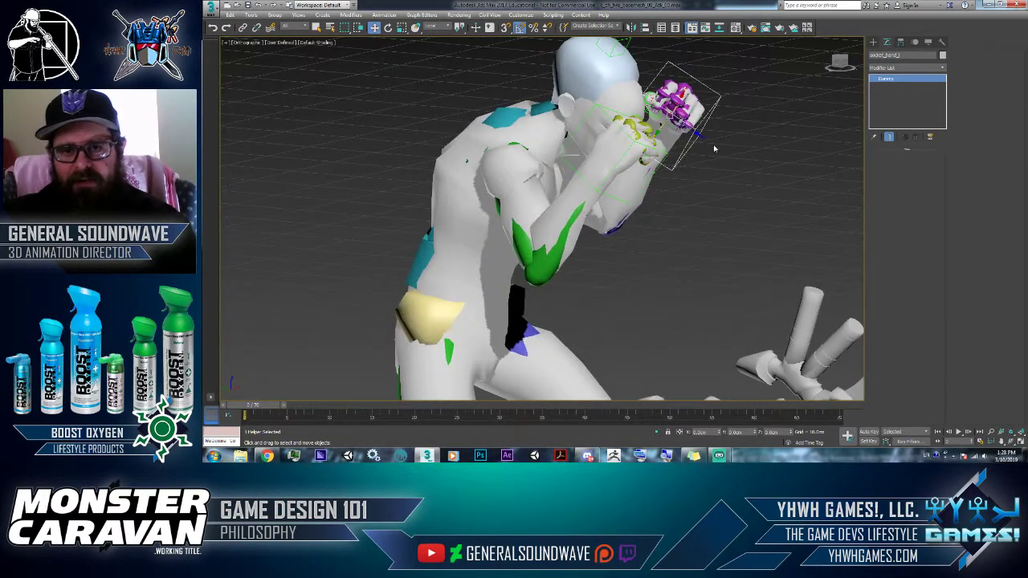
{"action": "left_click", "coordinate": [607, 136]}
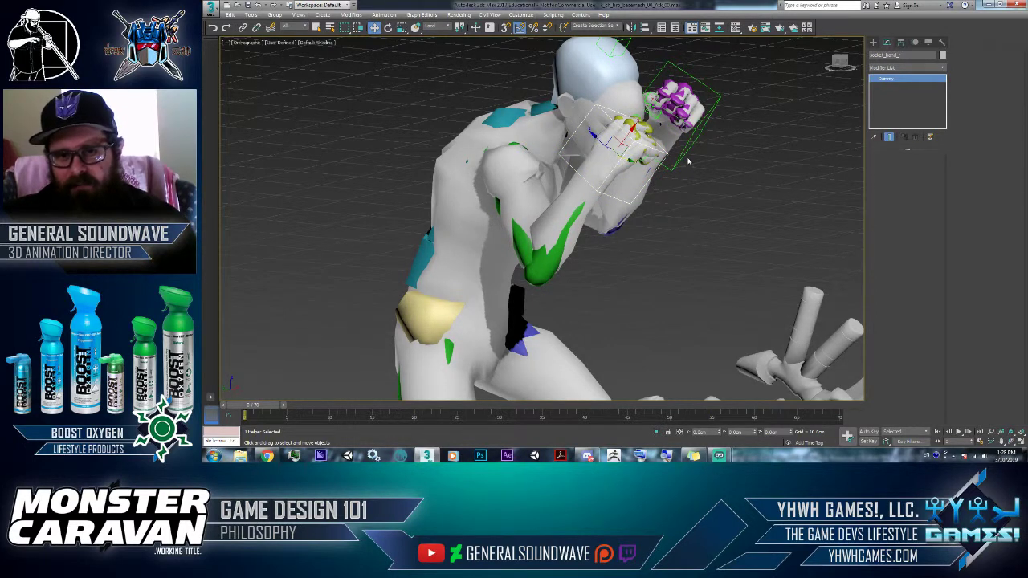
{"action": "middle_click_drag", "start_coordinate": [754, 252], "coordinate": [663, 201]}
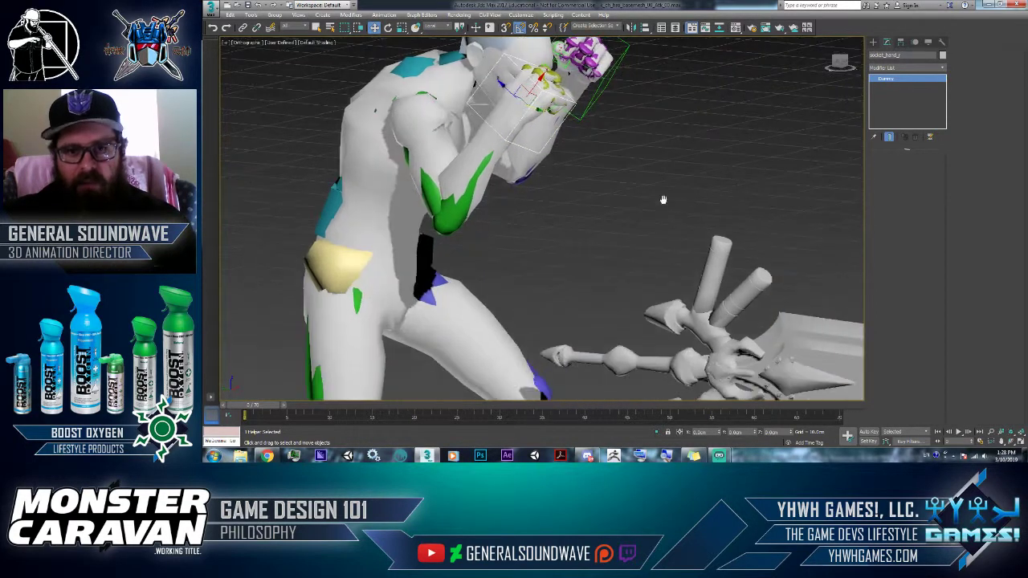
{"action": "scroll", "coordinate": [664, 202], "scroll_direction": "down", "scroll_amount": 2}
{"action": "middle_click_drag", "start_coordinate": [733, 232], "coordinate": [563, 182]}
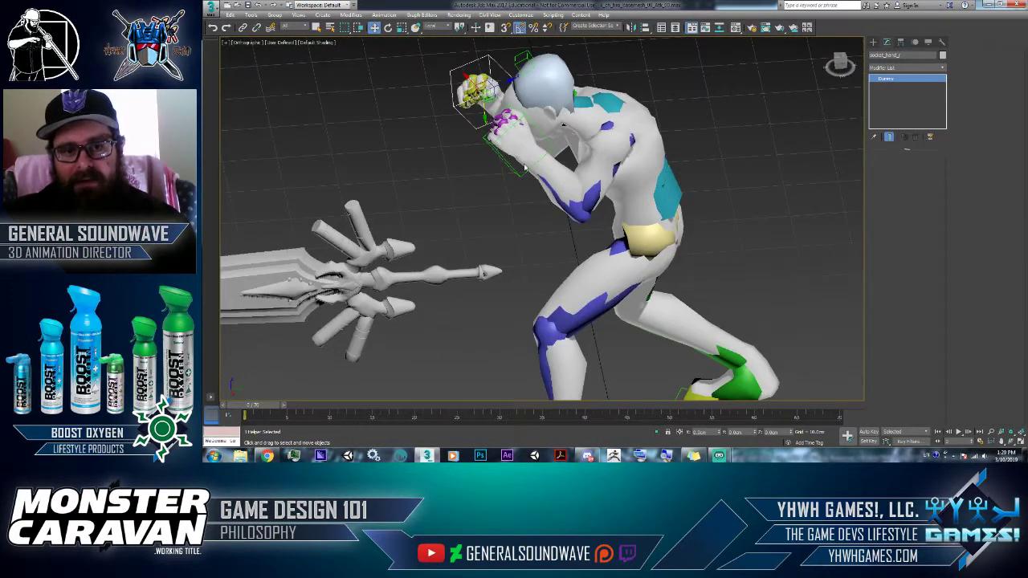
{"action": "mouse_move", "coordinate": [249, 412]}
{"action": "left_mouse_down"}
{"action": "mouse_move", "coordinate": [293, 409]}
{"action": "mouse_move", "coordinate": [244, 410]}
{"action": "left_mouse_up"}
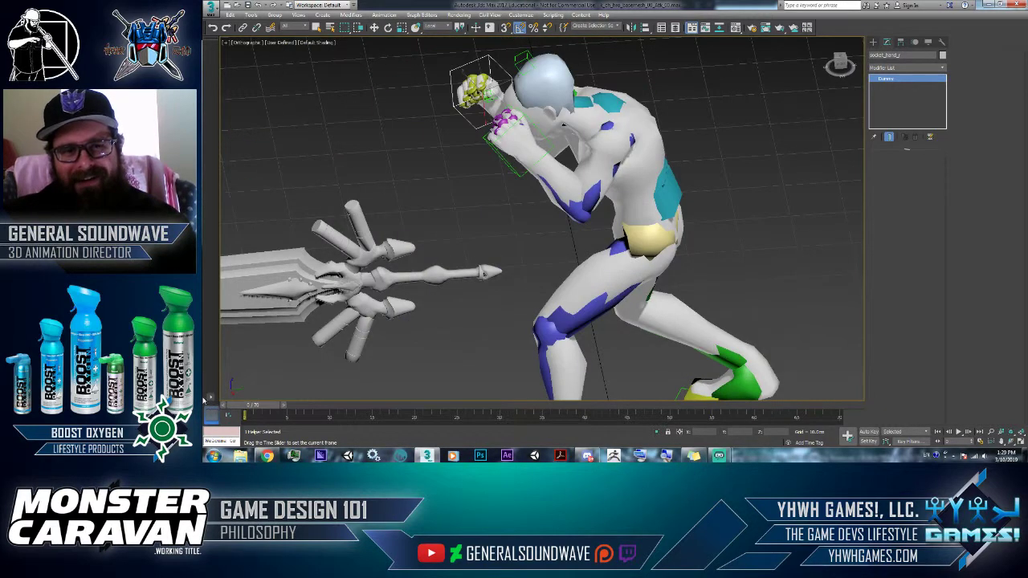
{"action": "left_click", "coordinate": [501, 143]}
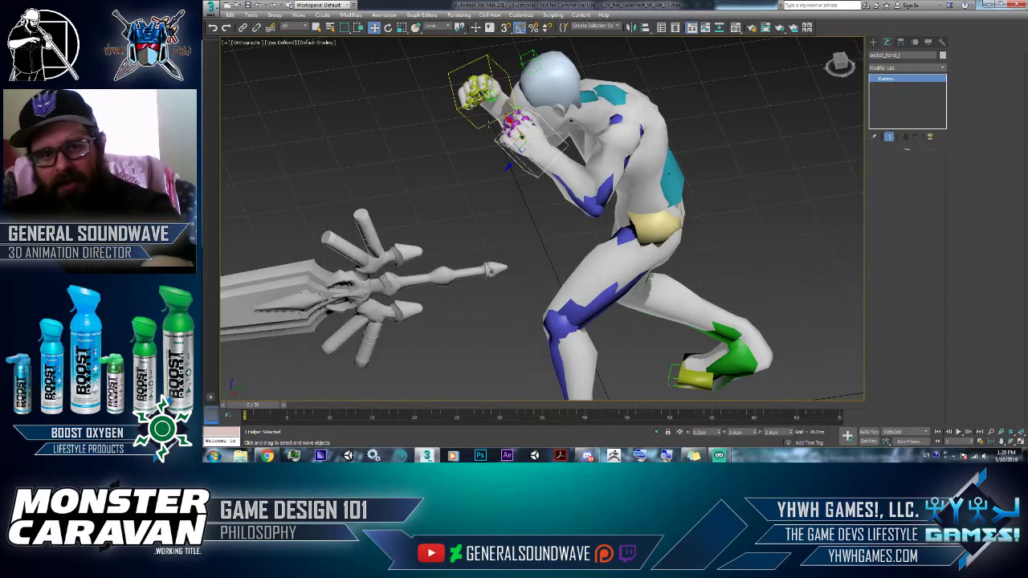
{"action": "left_click", "coordinate": [484, 93]}
{"action": "left_click", "coordinate": [515, 161]}
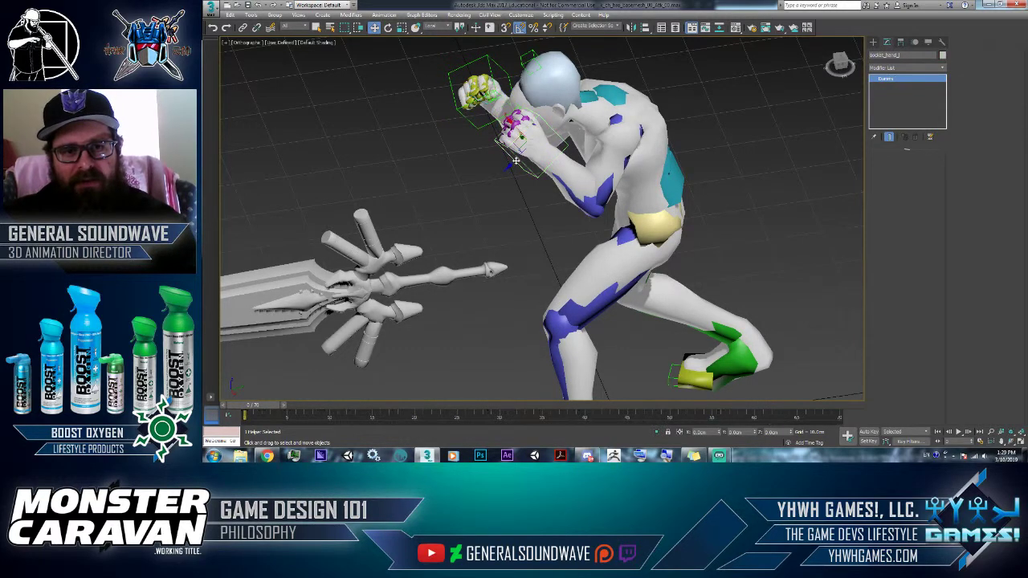
Link the socket_hand_l dummy to the left hand bone and scrub the animation to test it
{"action": "left_click", "coordinate": [243, 28]}
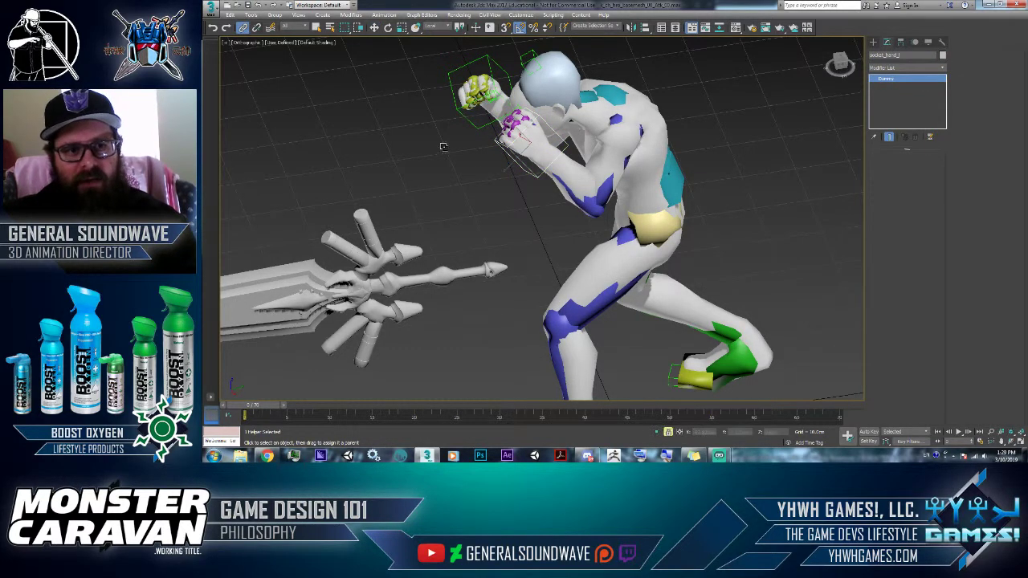
{"action": "right_click", "coordinate": [530, 147]}
{"action": "left_click", "coordinate": [539, 155]}
{"action": "left_click_drag", "start_coordinate": [266, 405], "coordinate": [222, 402]}
{"action": "key", "text": "w"}
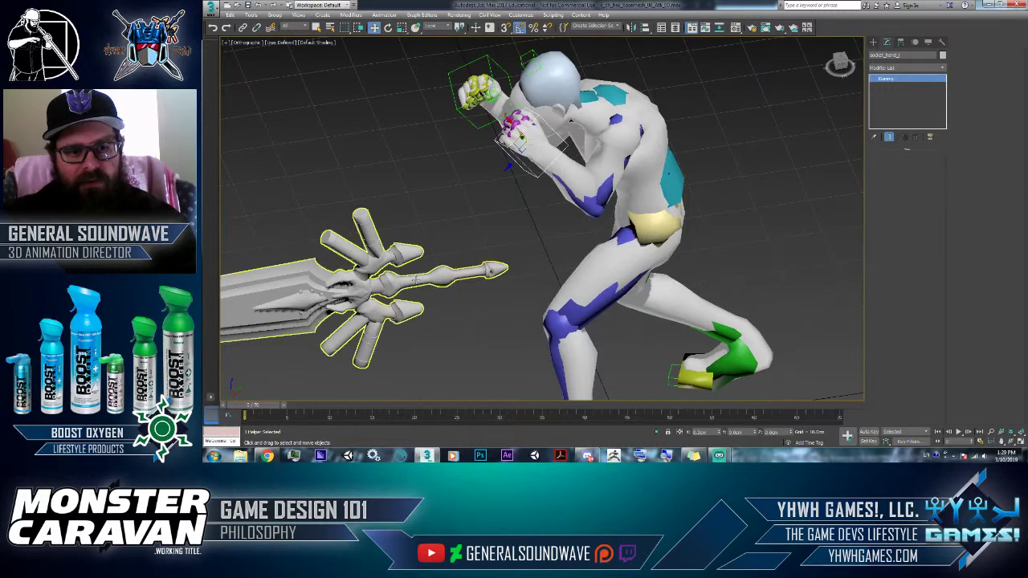
Align the great sword to the right-hand socket, pivot point to pivot point, matching position and orientation on all three axes
{"action": "left_click", "coordinate": [411, 280]}
{"action": "middle_click_drag", "start_coordinate": [411, 281], "coordinate": [528, 257], "text": "alt"}
{"action": "middle_click_drag", "start_coordinate": [281, 266], "coordinate": [774, 265]}
{"action": "middle_click_drag", "start_coordinate": [554, 241], "coordinate": [610, 245]}
{"action": "key", "text": "alt+a"}
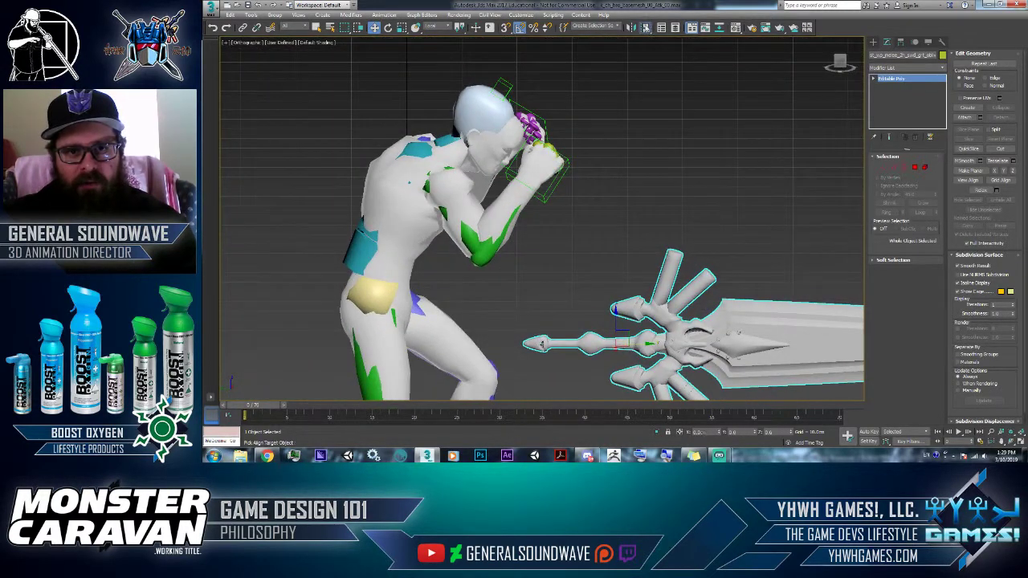
{"action": "left_click", "coordinate": [551, 191]}
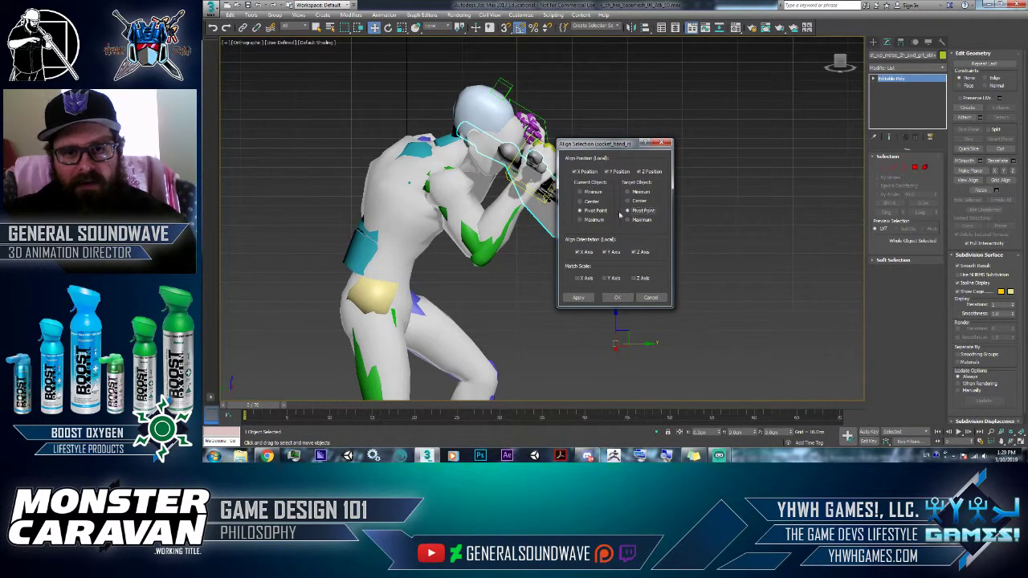
{"action": "left_click", "coordinate": [617, 297]}
{"action": "middle_click_drag", "start_coordinate": [653, 259], "coordinate": [506, 255], "text": "alt"}
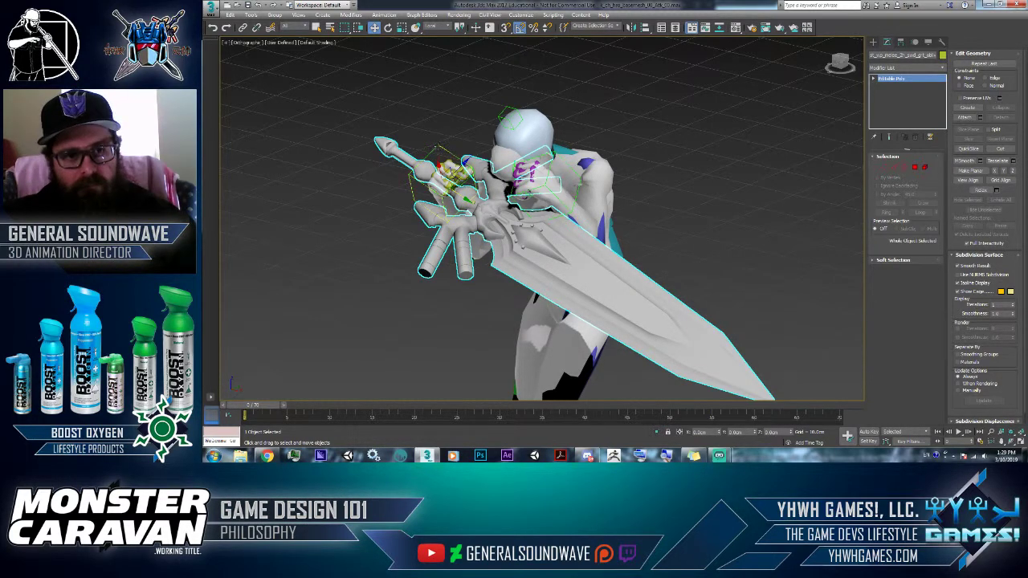
Link the great sword to the right-hand socket dummy as its parent and clear the selection
{"action": "left_click", "coordinate": [243, 28]}
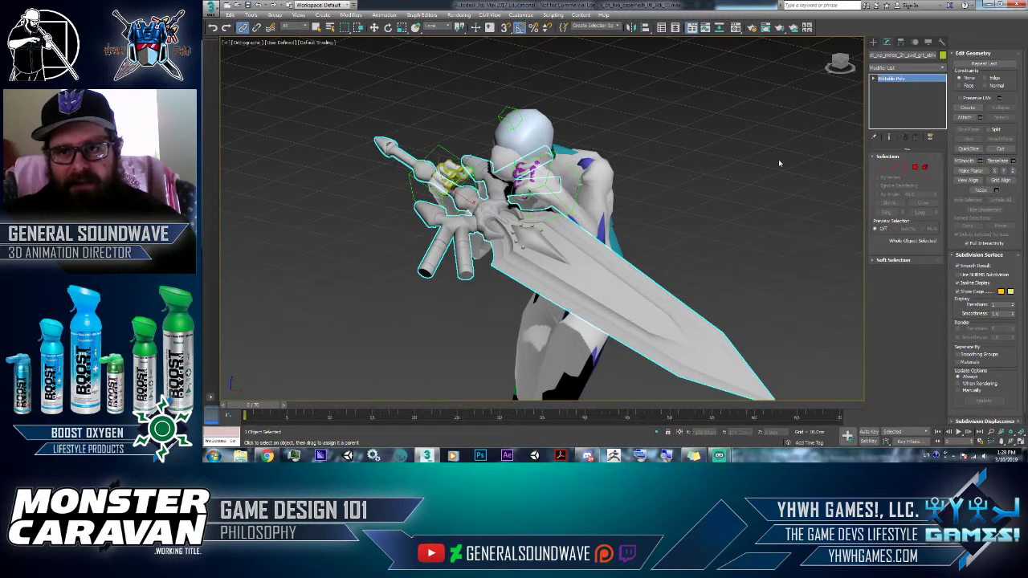
{"action": "left_click", "coordinate": [416, 189]}
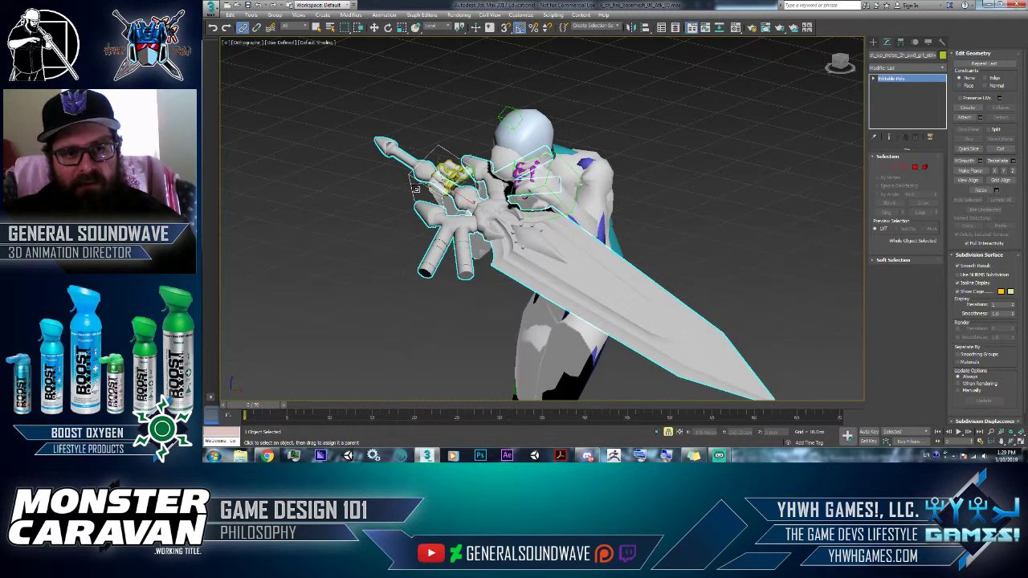
{"action": "right_click", "coordinate": [411, 185]}
{"action": "left_click", "coordinate": [421, 192]}
{"action": "right_click", "coordinate": [418, 195]}
{"action": "left_click", "coordinate": [429, 207]}
{"action": "right_click", "coordinate": [427, 204]}
{"action": "left_click", "coordinate": [436, 219]}
{"action": "mouse_move", "coordinate": [436, 218]}
{"action": "middle_mouse_down", "text": "alt"}
{"action": "mouse_move", "coordinate": [514, 213]}
{"action": "mouse_move", "coordinate": [474, 237]}
{"action": "mouse_move", "coordinate": [423, 211]}
{"action": "middle_mouse_up", "text": "alt"}
{"action": "key", "text": "ctrl+d"}
{"action": "key", "text": "n"}
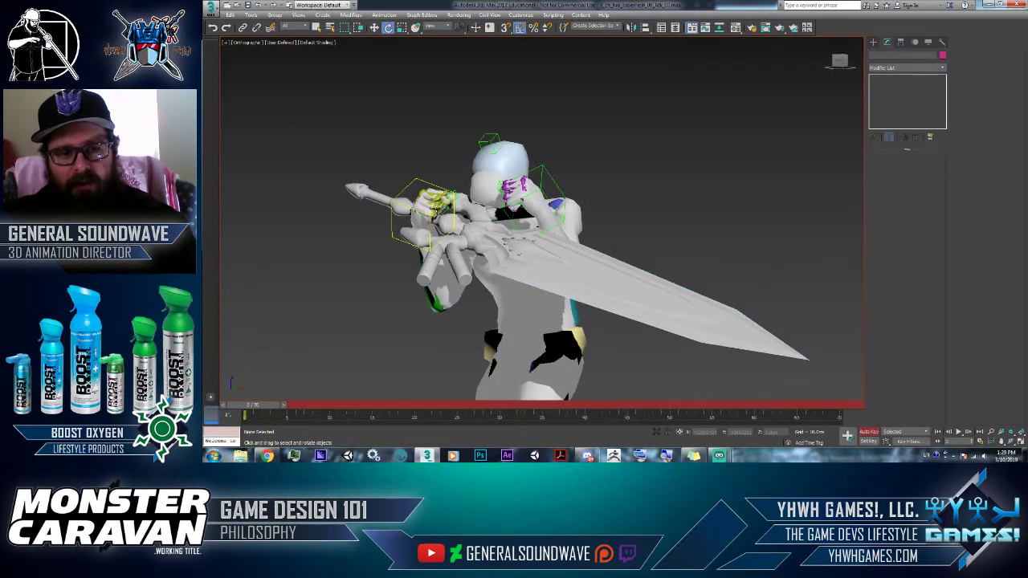
{"action": "key", "text": "n"}
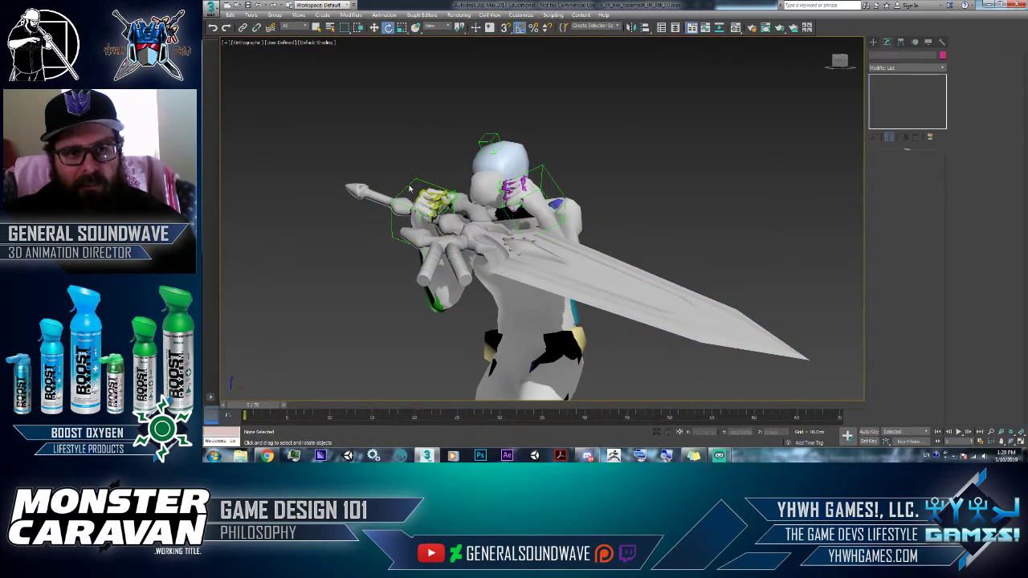
Switch the right-hand socket's rotation to the Local coordinate system and undo a trial rotation
{"action": "left_click", "coordinate": [410, 187]}
{"action": "left_click", "coordinate": [429, 29]}
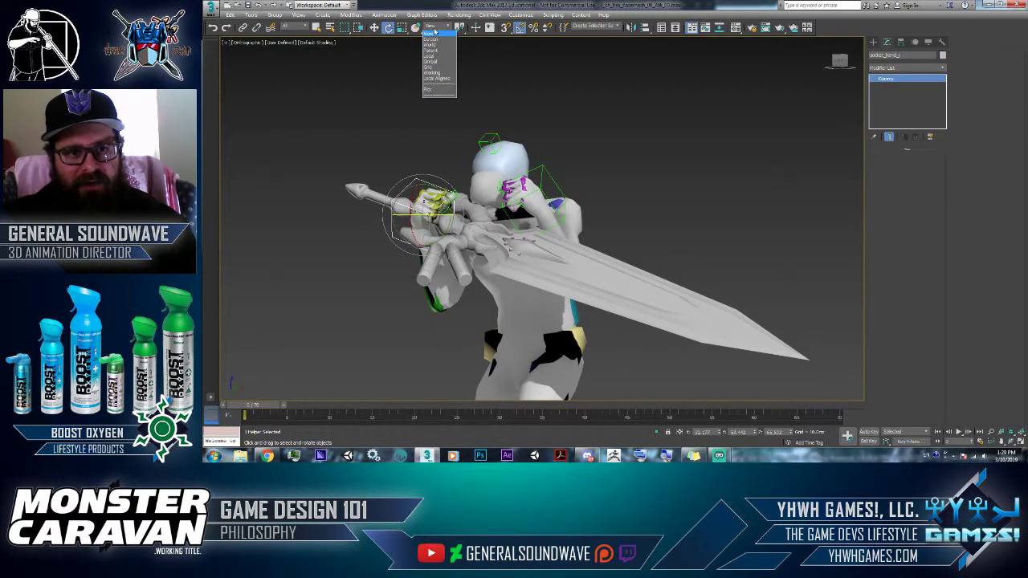
{"action": "left_click", "coordinate": [437, 68]}
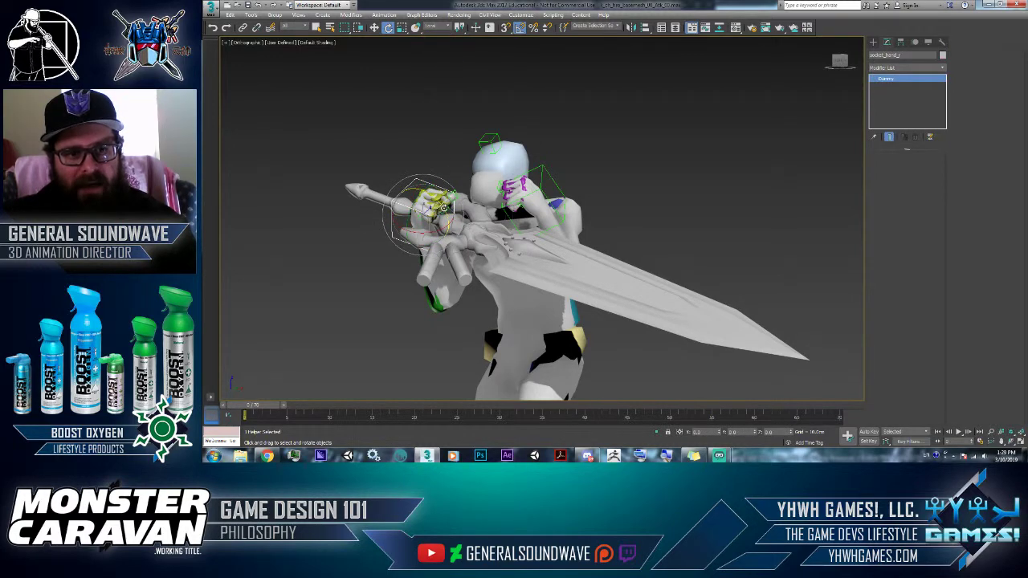
{"action": "left_click_drag", "start_coordinate": [443, 207], "coordinate": [421, 132]}
{"action": "key", "text": "ctrl+z"}
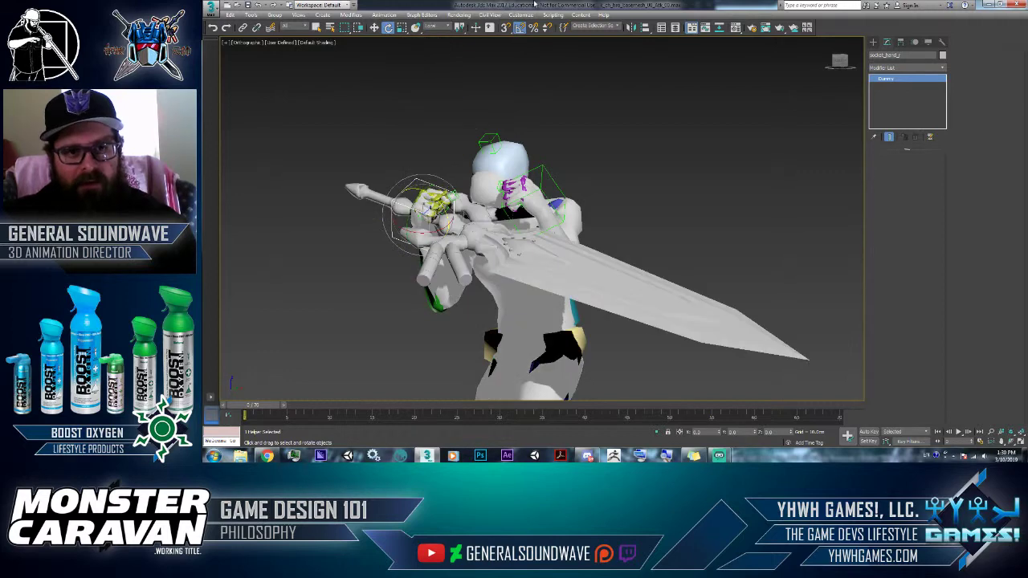
Set the angle snap increment to 5 degrees in the grid and snap settings
{"action": "right_click", "coordinate": [521, 28]}
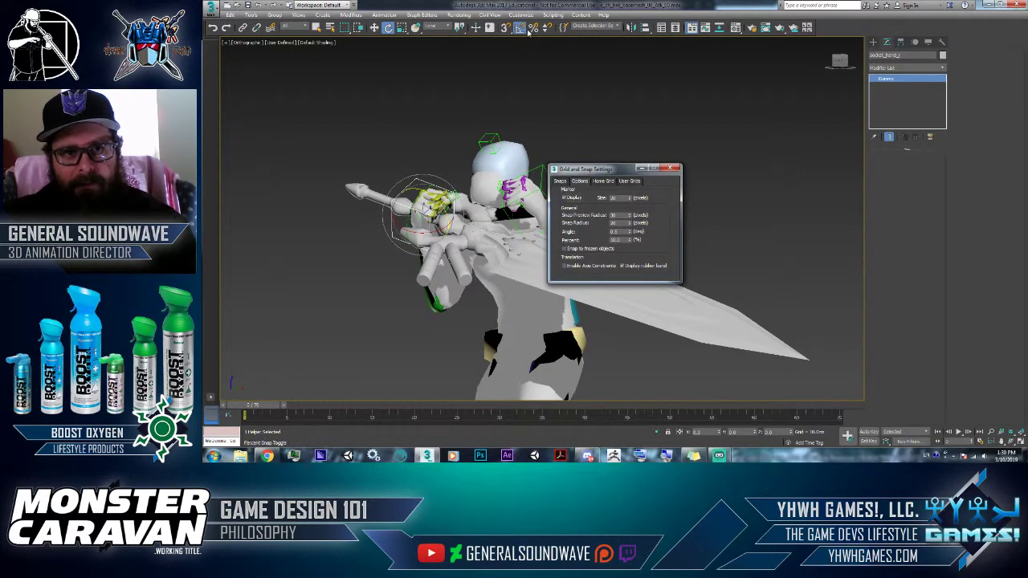
{"action": "left_click_drag", "start_coordinate": [586, 168], "coordinate": [595, 83]}
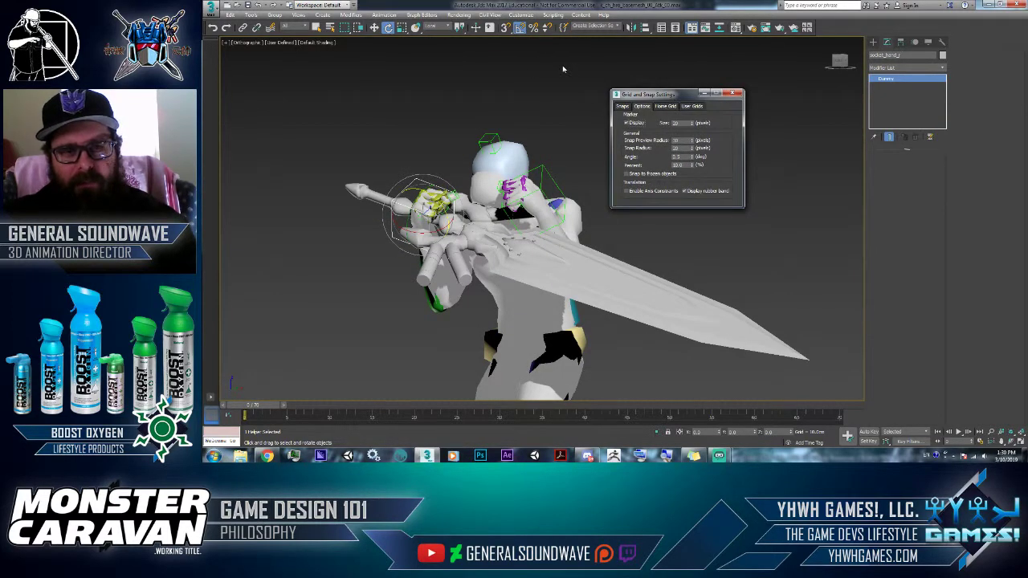
{"action": "left_click", "coordinate": [519, 28]}
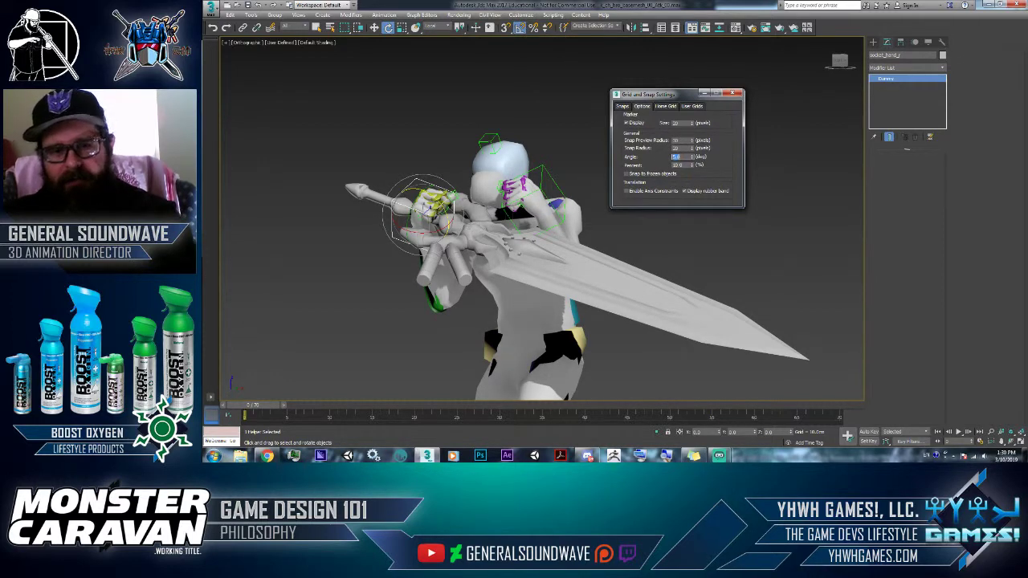
Rotate and move the right-hand socket so the sword's handle sits in the character's right-hand grip
{"action": "left_click_drag", "start_coordinate": [446, 212], "coordinate": [440, 173]}
{"action": "middle_click_drag", "start_coordinate": [523, 224], "coordinate": [473, 221], "text": "alt"}
{"action": "scroll", "coordinate": [426, 201], "scroll_direction": "up", "scroll_amount": 3}
{"action": "key", "text": "w"}
{"action": "left_click_drag", "start_coordinate": [409, 218], "coordinate": [427, 206]}
{"action": "middle_click_drag", "start_coordinate": [421, 211], "coordinate": [573, 99], "text": "alt"}
{"action": "key", "text": "e"}
{"action": "left_click_drag", "start_coordinate": [461, 211], "coordinate": [458, 204]}
{"action": "key", "text": "w"}
{"action": "mouse_move", "coordinate": [462, 204]}
{"action": "middle_mouse_down", "text": "alt"}
{"action": "mouse_move", "coordinate": [635, 242]}
{"action": "mouse_move", "coordinate": [466, 209]}
{"action": "mouse_move", "coordinate": [514, 229]}
{"action": "mouse_move", "coordinate": [487, 203]}
{"action": "mouse_move", "coordinate": [554, 212]}
{"action": "mouse_move", "coordinate": [548, 233]}
{"action": "mouse_move", "coordinate": [570, 236]}
{"action": "middle_mouse_up", "text": "alt"}
{"action": "key", "text": "e"}
{"action": "key", "text": "w"}
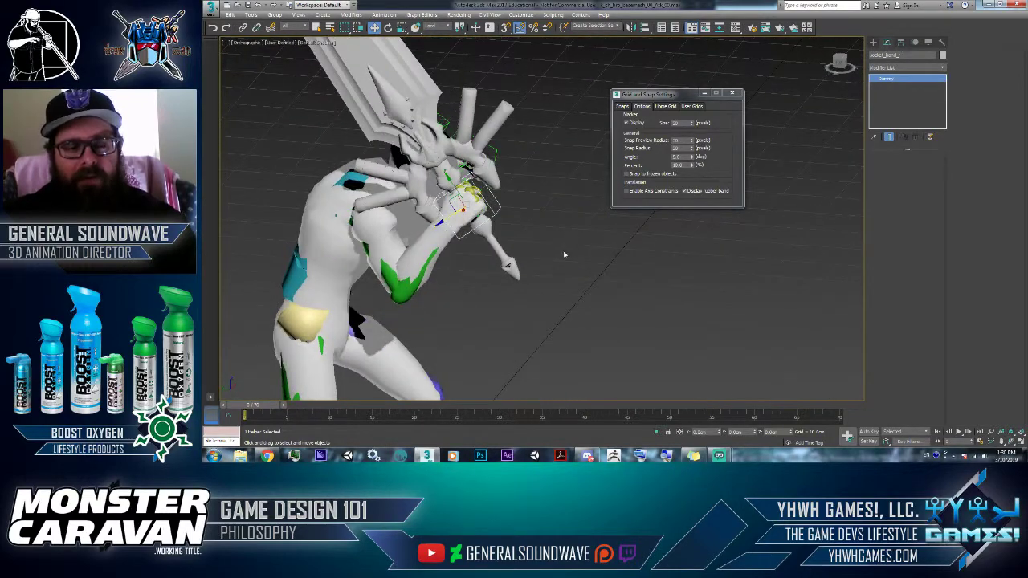
Clone the great sword in place
{"action": "scroll", "coordinate": [565, 255], "scroll_direction": "down", "scroll_amount": 3}
{"action": "middle_click_drag", "start_coordinate": [627, 266], "coordinate": [486, 225]}
{"action": "left_click", "coordinate": [309, 83]}
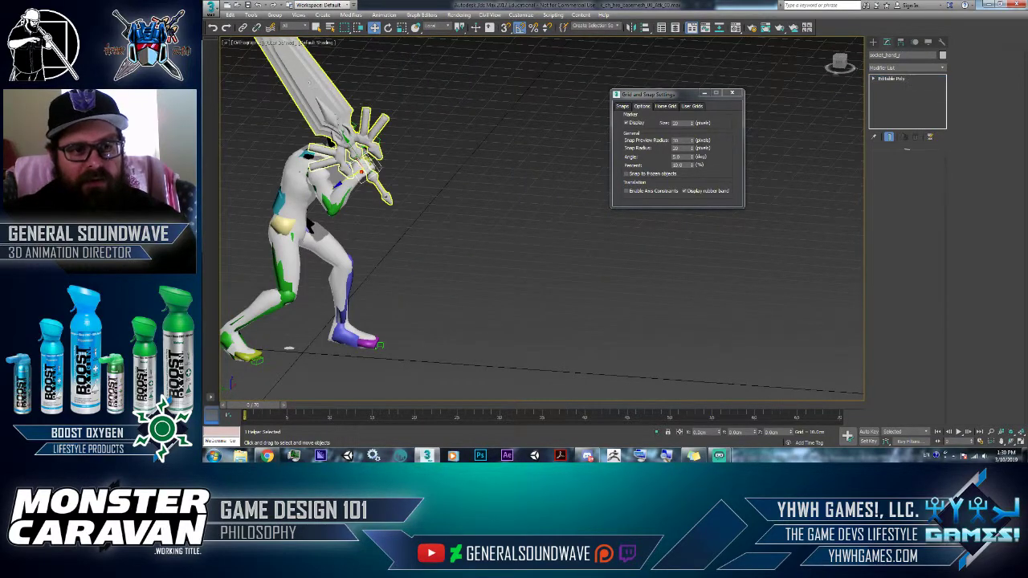
{"action": "middle_click_drag", "start_coordinate": [359, 242], "coordinate": [455, 254]}
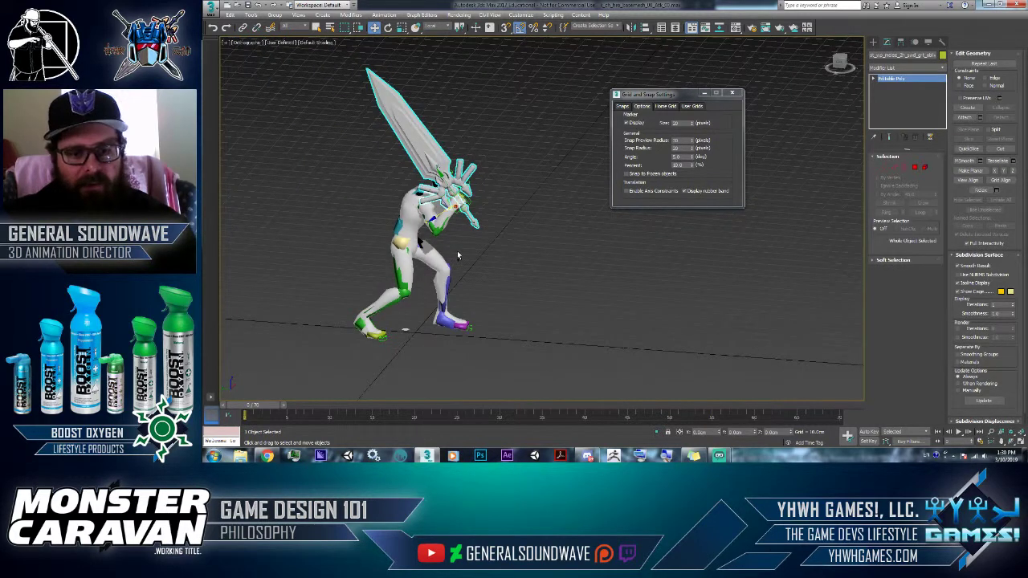
{"action": "key", "text": "ctrl+v"}
{"action": "left_click", "coordinate": [590, 259]}
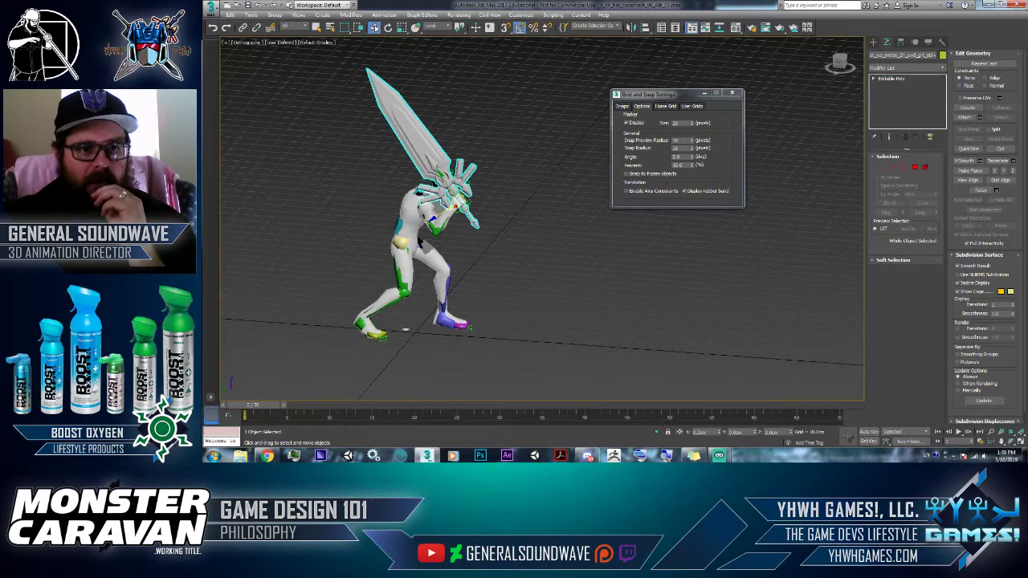
Move the cloned sword to 0 on the world X, Y and Z axes and unlink it from its parent
{"action": "left_click", "coordinate": [437, 27]}
{"action": "left_click", "coordinate": [430, 35]}
{"action": "right_click", "coordinate": [777, 134]}
{"action": "left_click", "coordinate": [787, 140]}
{"action": "right_click", "coordinate": [782, 137]}
{"action": "right_click", "coordinate": [782, 146]}
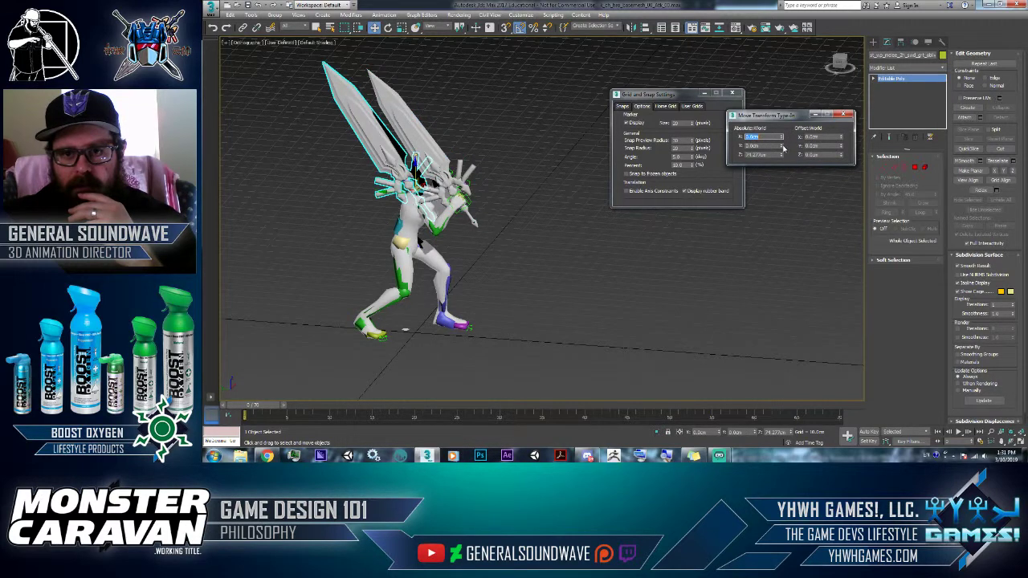
{"action": "right_click", "coordinate": [782, 156]}
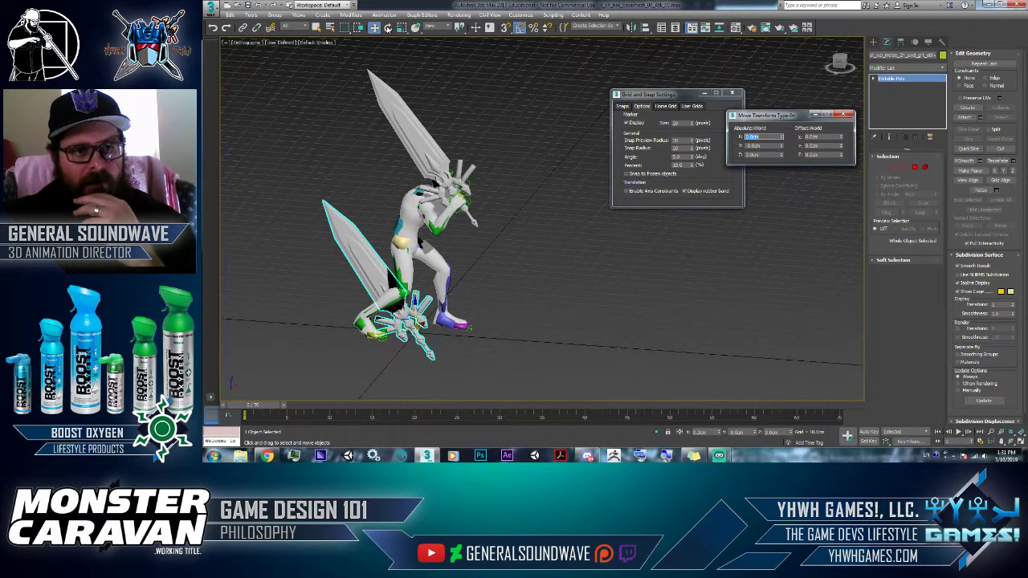
{"action": "left_click", "coordinate": [256, 28]}
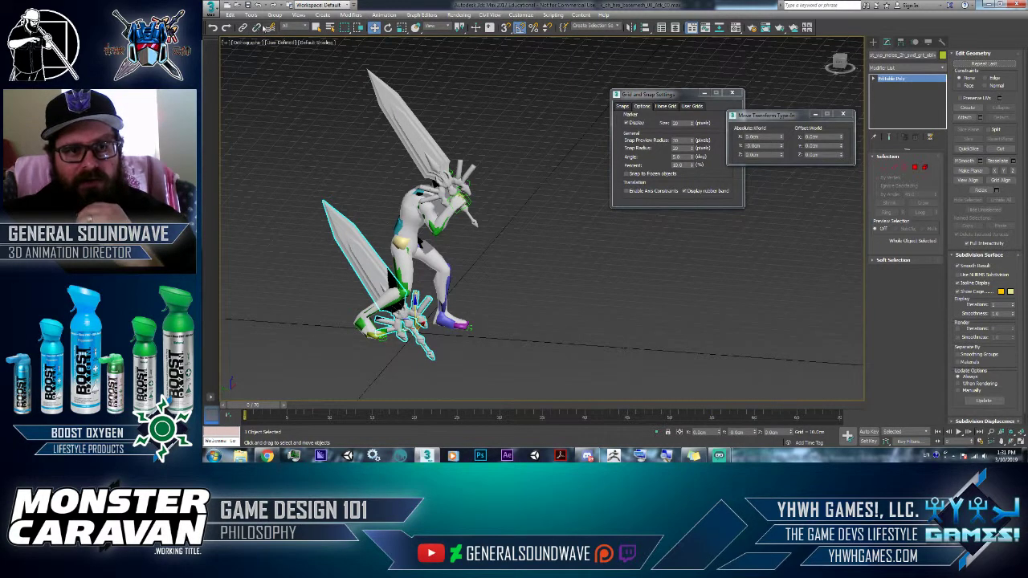
Zero the cloned sword's world rotation on all three axes and turn it so the blade points ahead of the character
{"action": "left_click", "coordinate": [387, 27]}
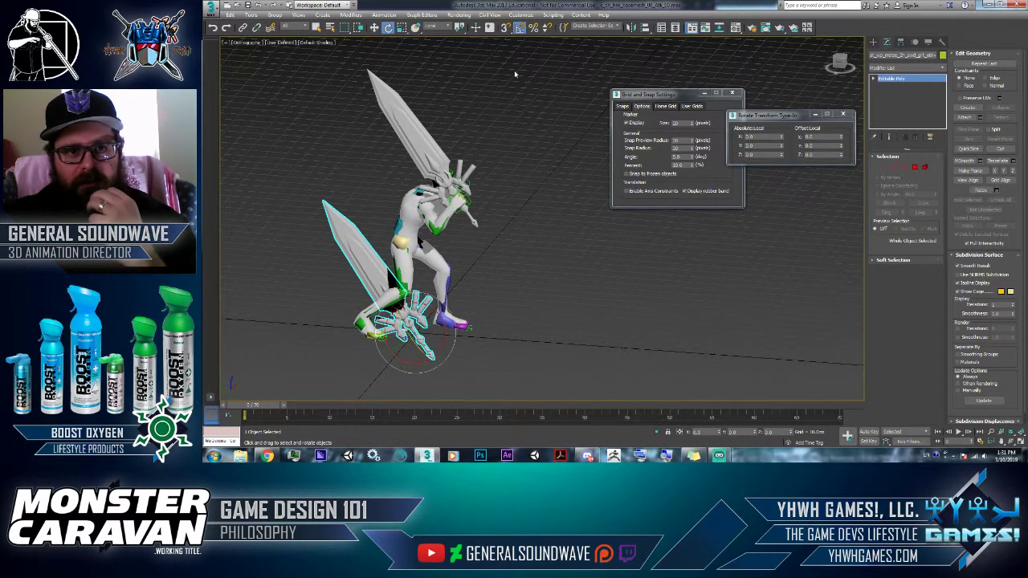
{"action": "left_click", "coordinate": [436, 26]}
{"action": "left_click", "coordinate": [436, 34]}
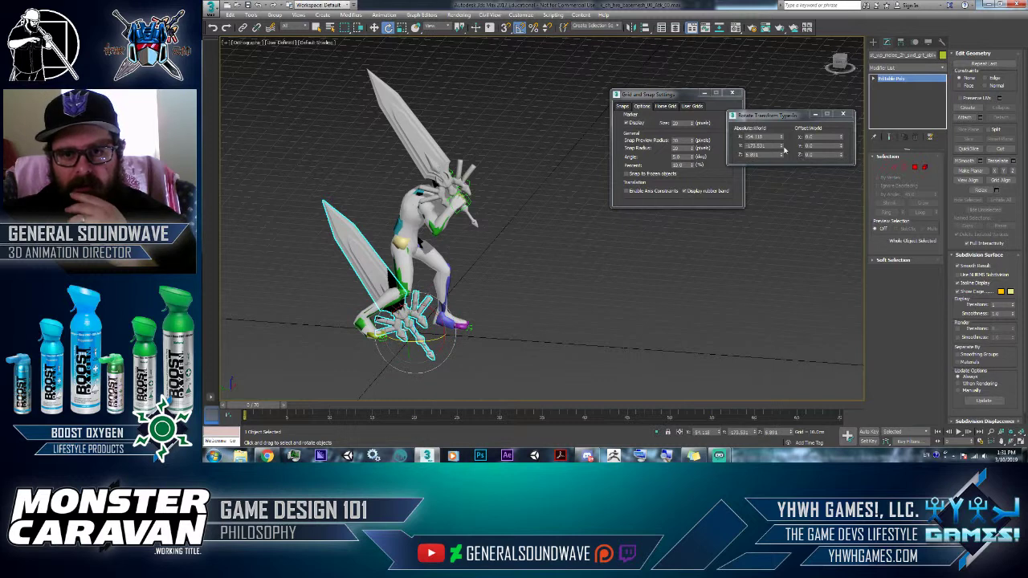
{"action": "right_click", "coordinate": [781, 137]}
{"action": "right_click", "coordinate": [781, 145]}
{"action": "right_click", "coordinate": [781, 154]}
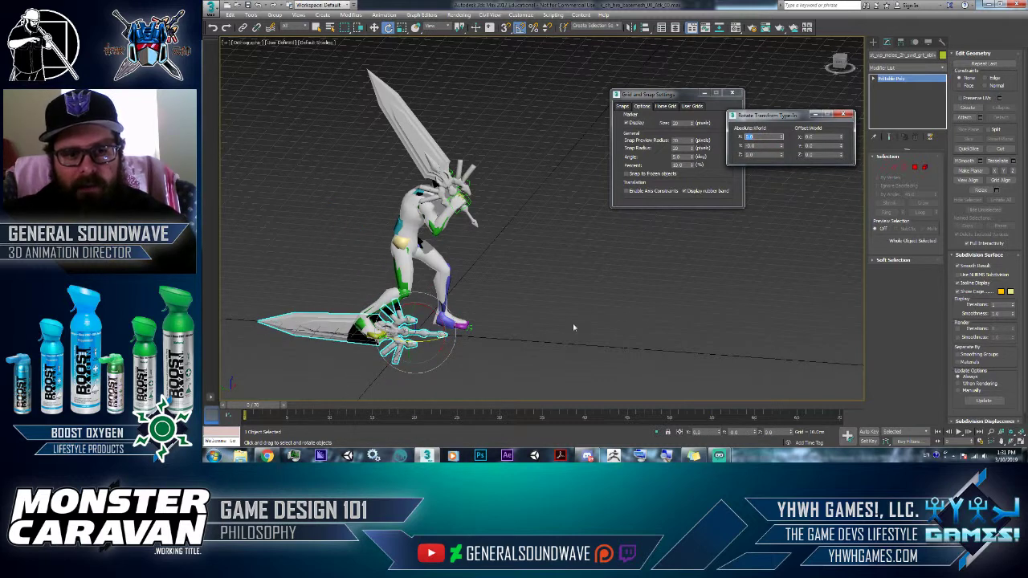
{"action": "left_click_drag", "start_coordinate": [424, 302], "coordinate": [483, 365]}
{"action": "key", "text": "w"}
{"action": "mouse_move", "coordinate": [546, 318]}
{"action": "middle_mouse_down", "text": "alt"}
{"action": "mouse_move", "coordinate": [584, 302]}
{"action": "mouse_move", "coordinate": [565, 312]}
{"action": "middle_mouse_up", "text": "alt"}
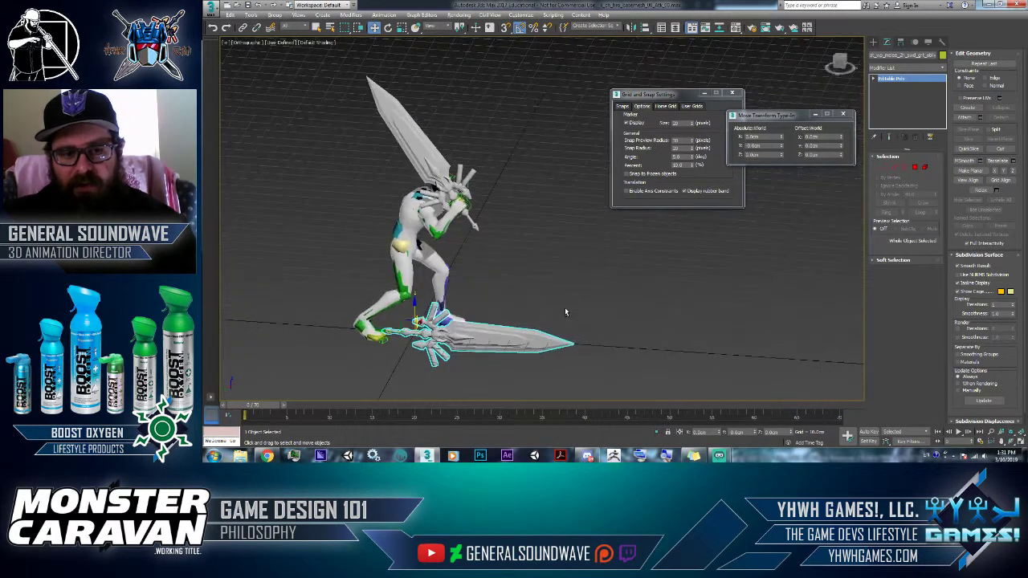
Apply Reset XForm to the cloned sword and convert it to an Editable Poly
{"action": "left_click", "coordinate": [941, 41]}
{"action": "left_click", "coordinate": [903, 149]}
{"action": "left_click", "coordinate": [894, 201]}
{"action": "right_click", "coordinate": [646, 235]}
{"action": "mouse_move", "coordinate": [634, 329]}
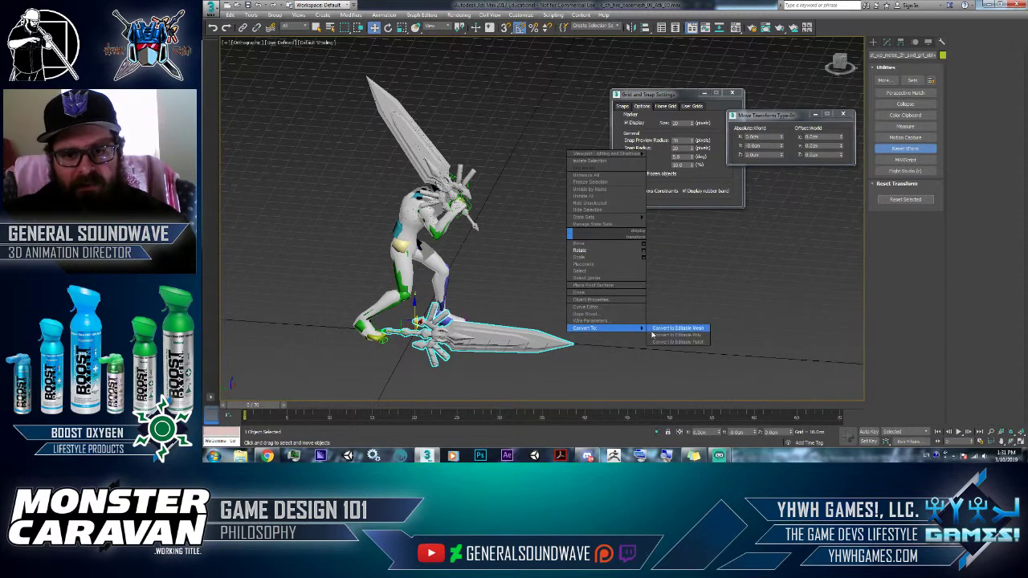
{"action": "left_click", "coordinate": [676, 335]}
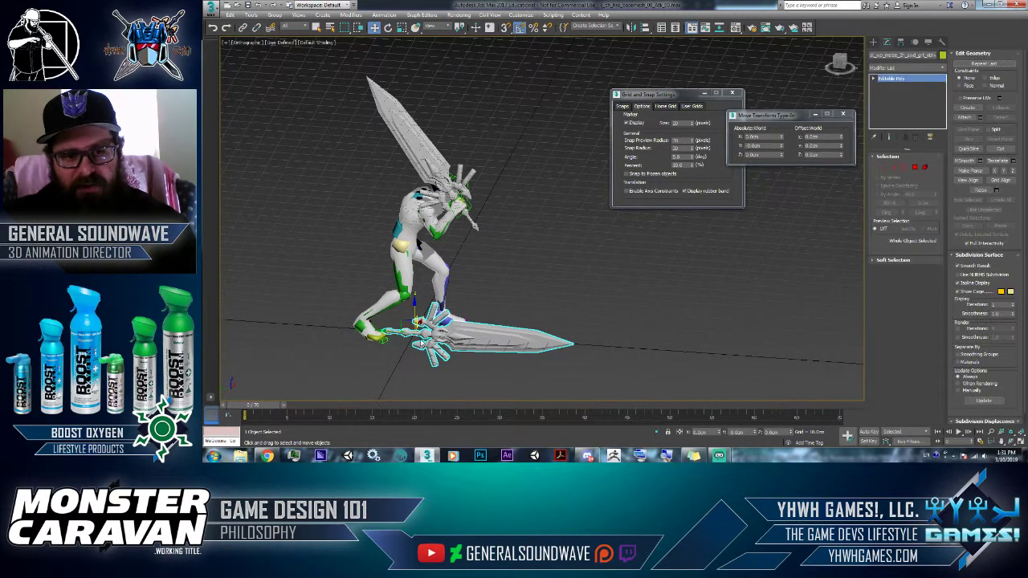
Examine the cloned sword's placement and pivot at the world origin from the front and left views
{"action": "mouse_move", "coordinate": [587, 332]}
{"action": "middle_mouse_down", "text": "alt"}
{"action": "mouse_move", "coordinate": [551, 333]}
{"action": "mouse_move", "coordinate": [599, 342]}
{"action": "middle_mouse_up", "text": "alt"}
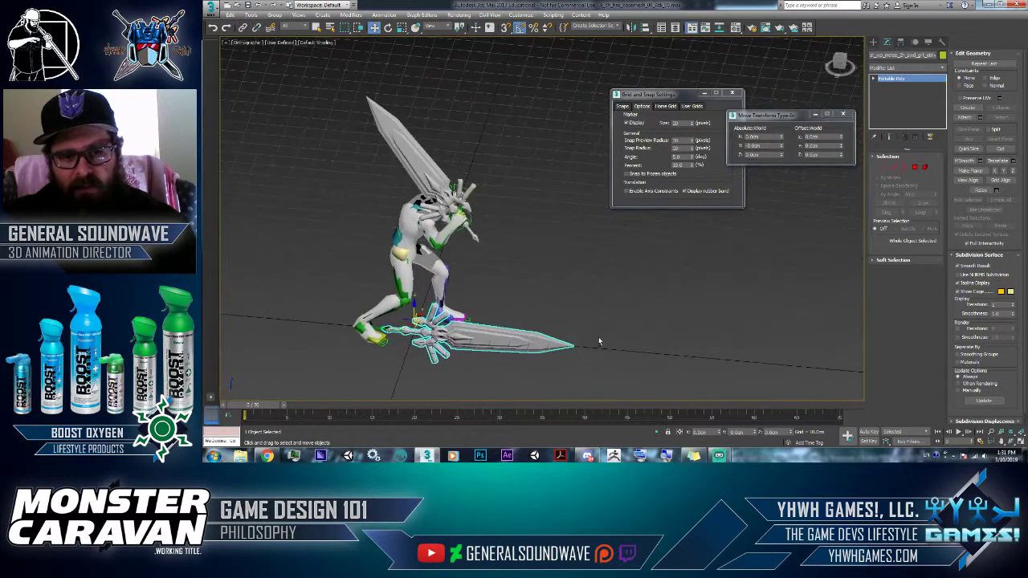
{"action": "middle_click_drag", "start_coordinate": [534, 325], "coordinate": [428, 306], "text": "alt"}
{"action": "key", "text": "l"}
{"action": "key", "text": "z"}
{"action": "scroll", "coordinate": [469, 325], "scroll_direction": "down", "scroll_amount": 4}
{"action": "key", "text": "f"}
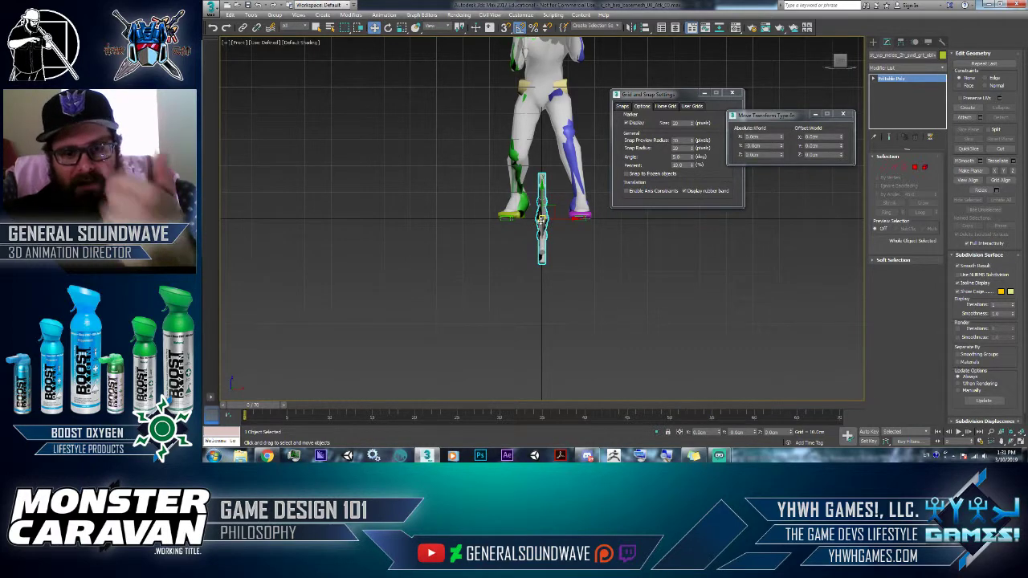
{"action": "key", "text": "l"}
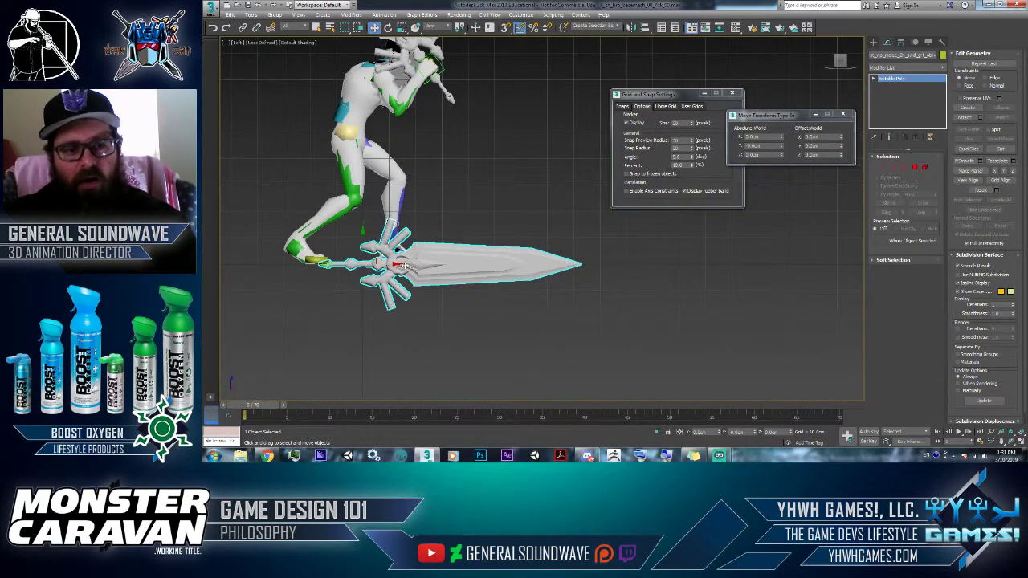
{"action": "scroll", "coordinate": [511, 258], "scroll_direction": "up", "scroll_amount": 5}
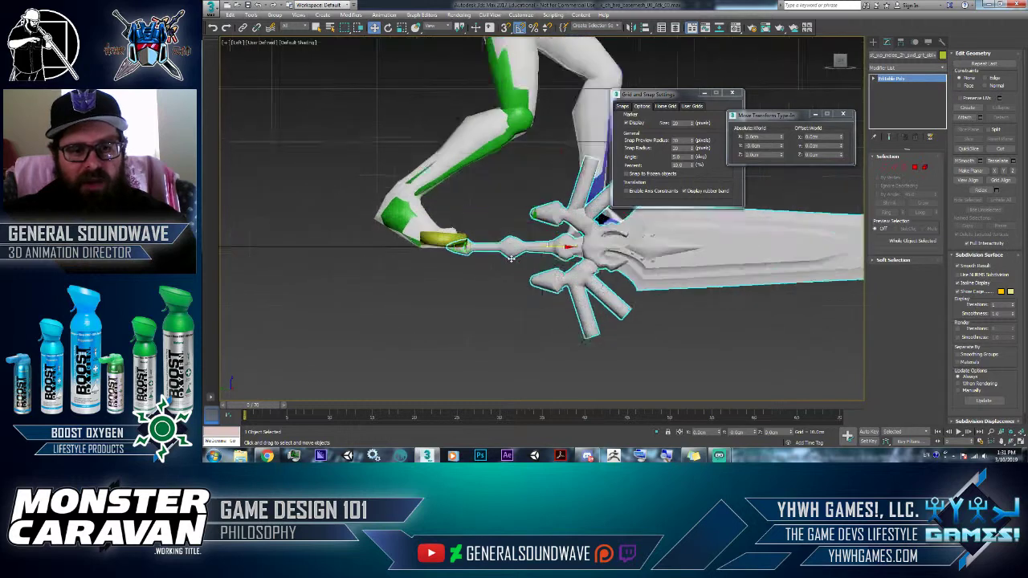
{"action": "scroll", "coordinate": [560, 239], "scroll_direction": "up", "scroll_amount": 3}
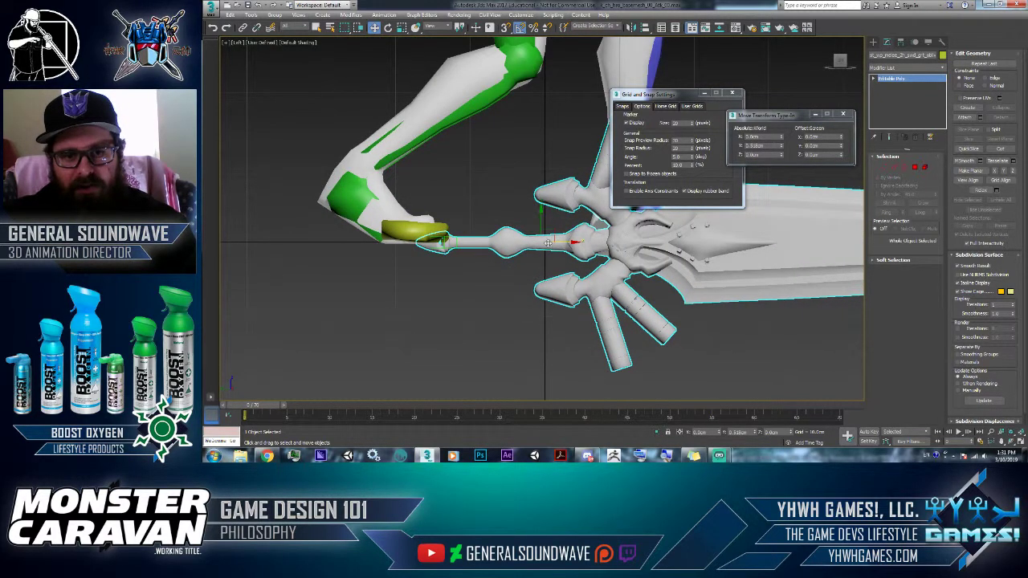
{"action": "left_click_drag", "start_coordinate": [550, 243], "coordinate": [554, 244]}
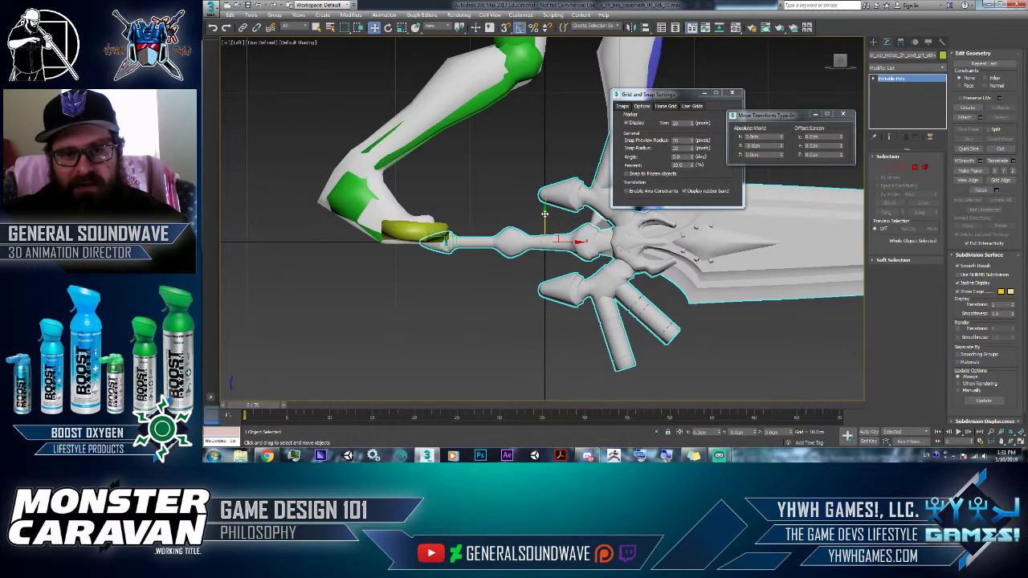
{"action": "scroll", "coordinate": [602, 254], "scroll_direction": "down", "scroll_amount": 4}
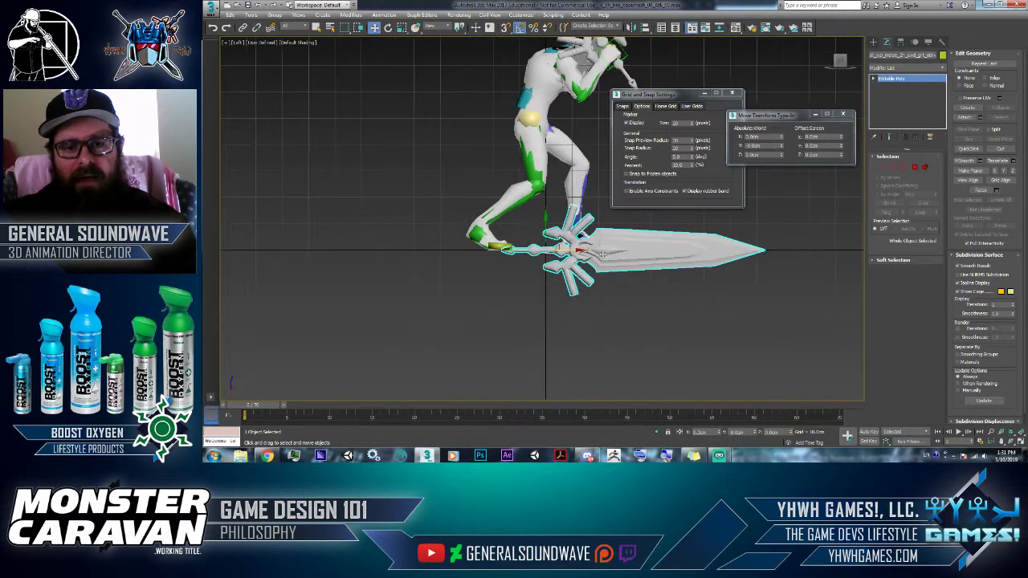
Slide the cloned sword forward along the world Y axis until its grip sits over the world origin
{"action": "scroll", "coordinate": [602, 254], "scroll_direction": "up", "scroll_amount": 3}
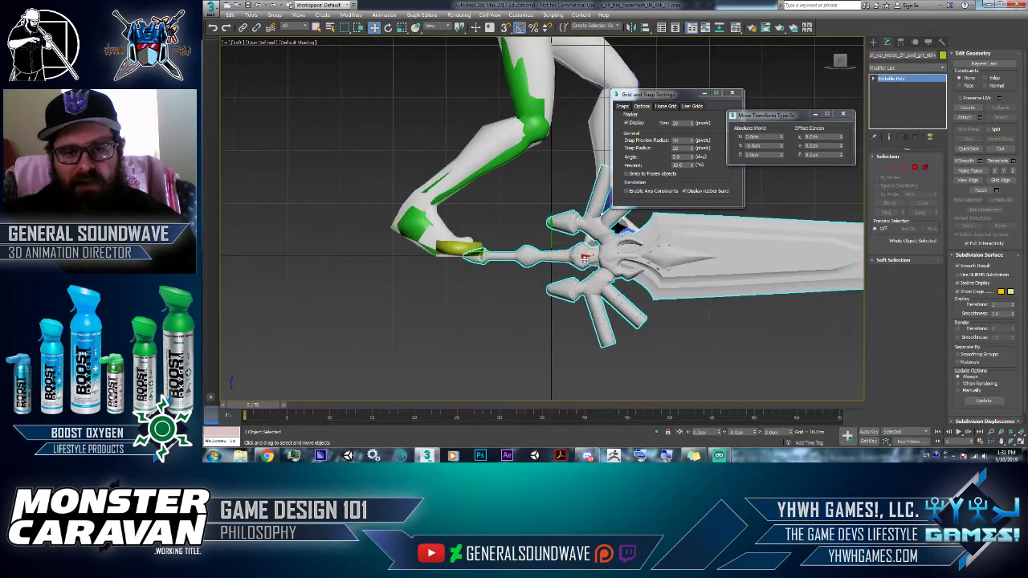
{"action": "left_click_drag", "start_coordinate": [568, 254], "coordinate": [614, 258]}
{"action": "scroll", "coordinate": [618, 253], "scroll_direction": "up", "scroll_amount": 2}
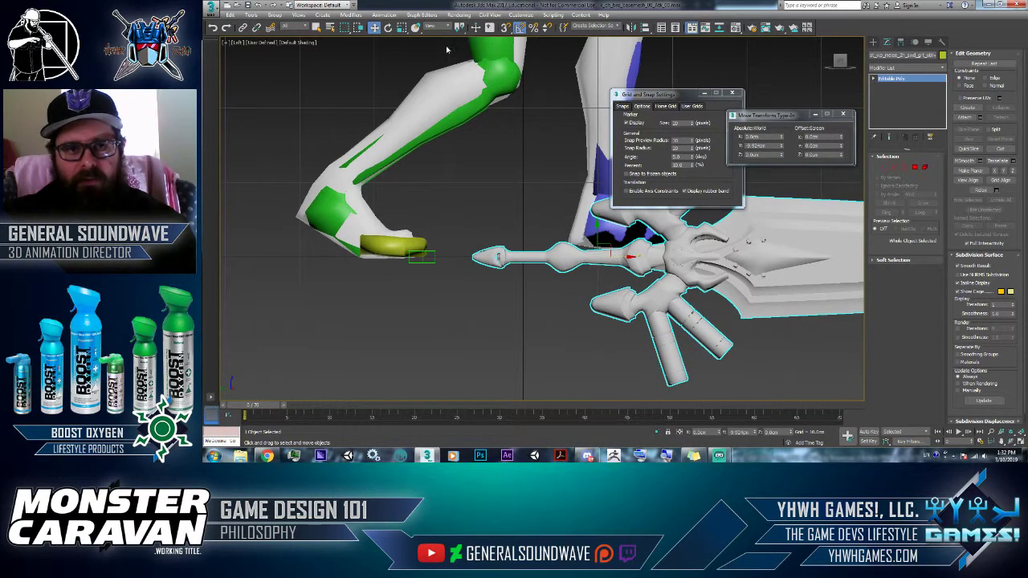
Move only the cloned sword's pivot to 0 on the world Y axis and leave pivot editing
{"action": "left_click", "coordinate": [902, 42]}
{"action": "left_click", "coordinate": [904, 101]}
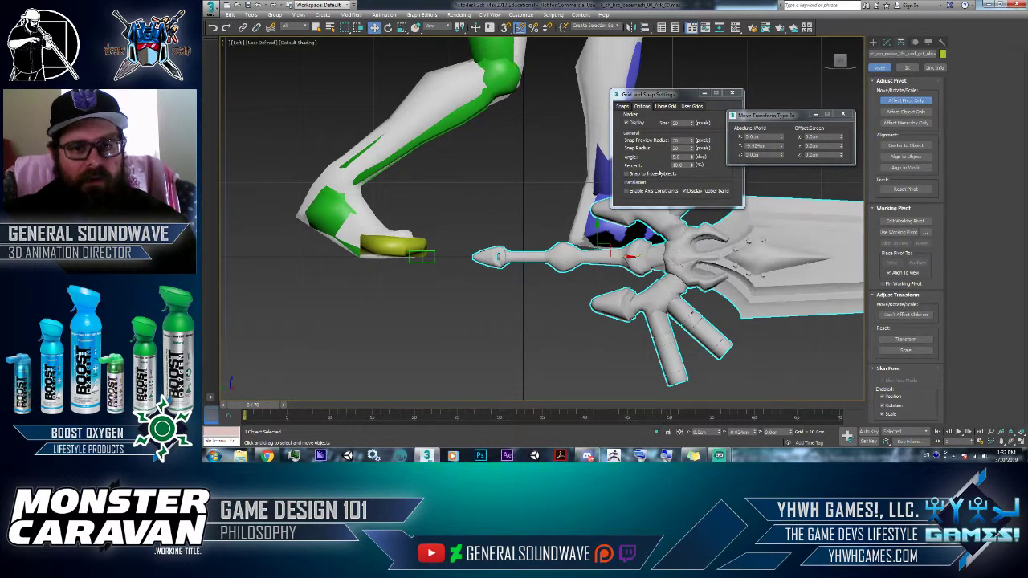
{"action": "right_click", "coordinate": [780, 147]}
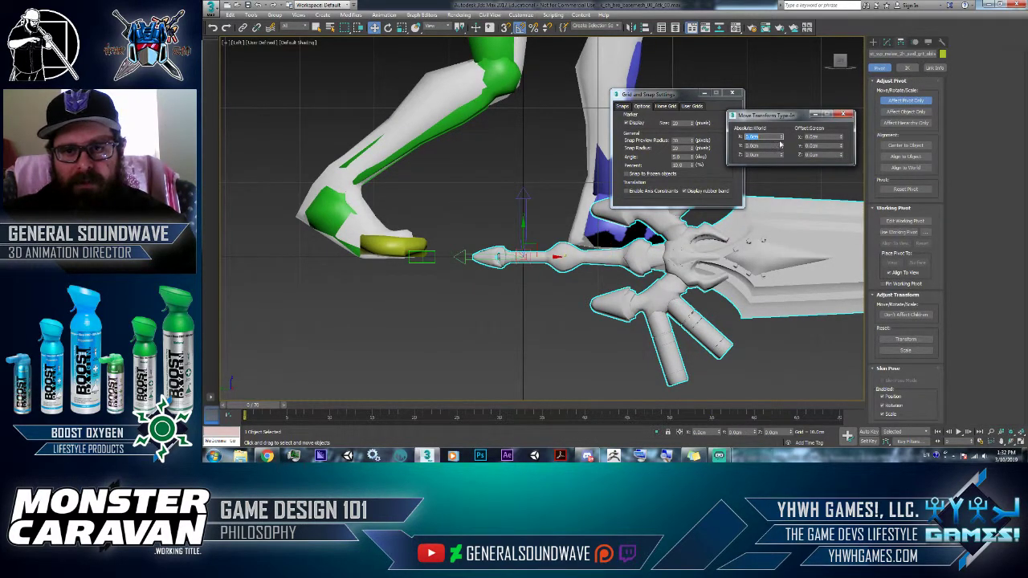
{"action": "left_click", "coordinate": [844, 115]}
{"action": "left_click", "coordinate": [942, 42]}
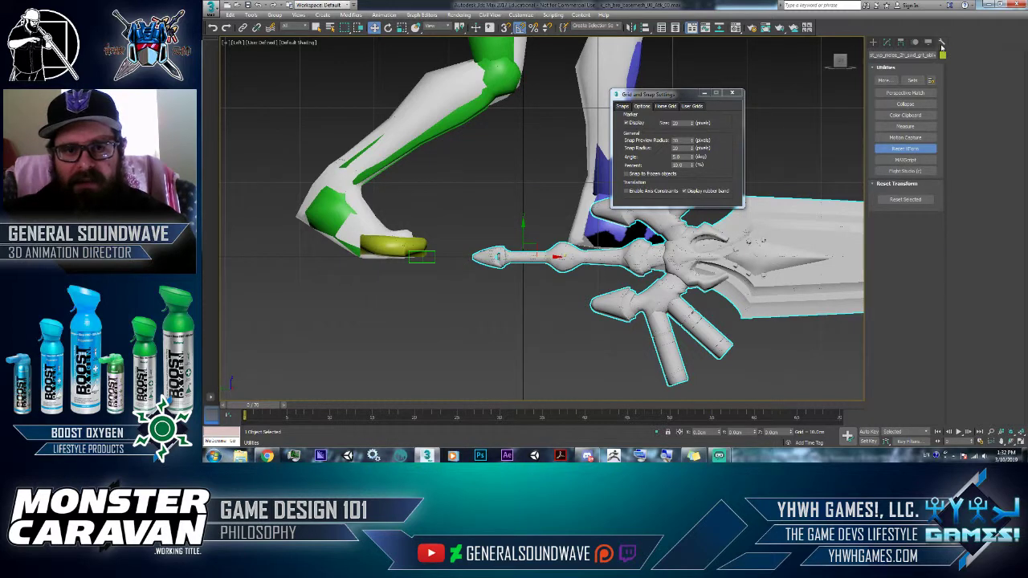
Export only the cloned sword as an FBX file named wp_melee_2h_swd_grt_OblivionWeapon_00
{"action": "middle_click_drag", "start_coordinate": [828, 214], "coordinate": [503, 317], "text": "alt"}
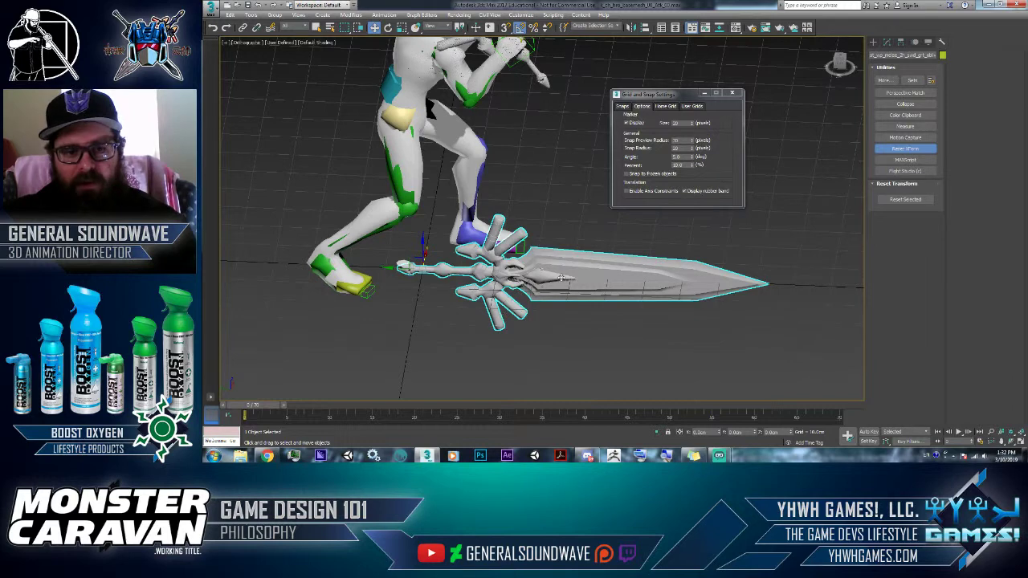
{"action": "left_click", "coordinate": [210, 6]}
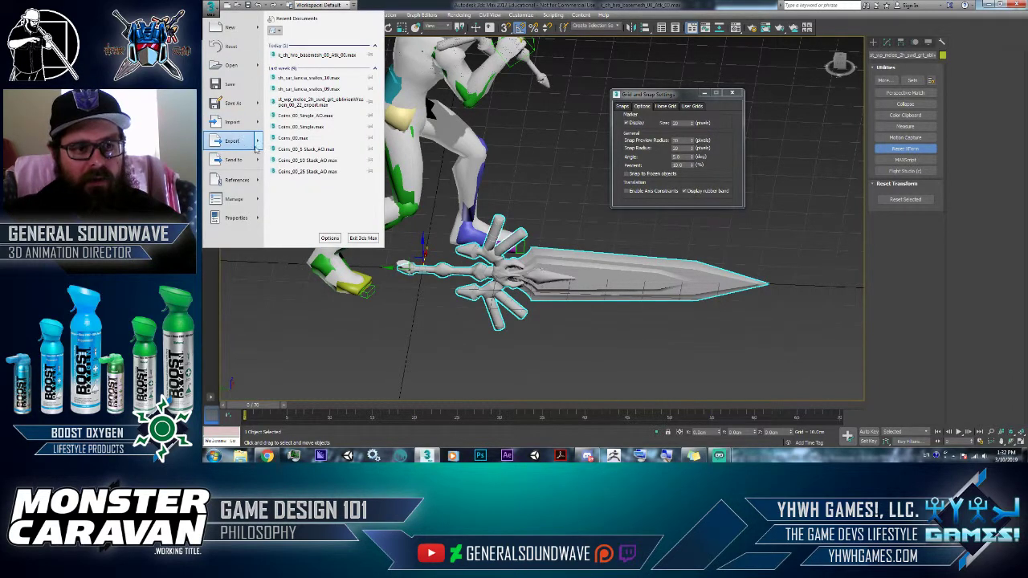
{"action": "mouse_move", "coordinate": [258, 142]}
{"action": "left_click", "coordinate": [305, 78]}
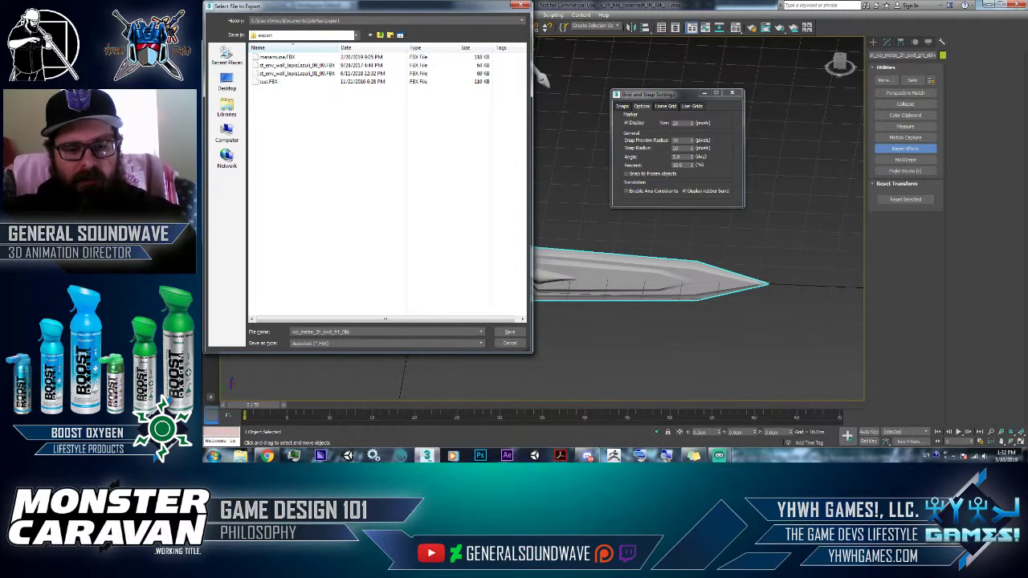
{"action": "type", "text": "ionWeapon"}
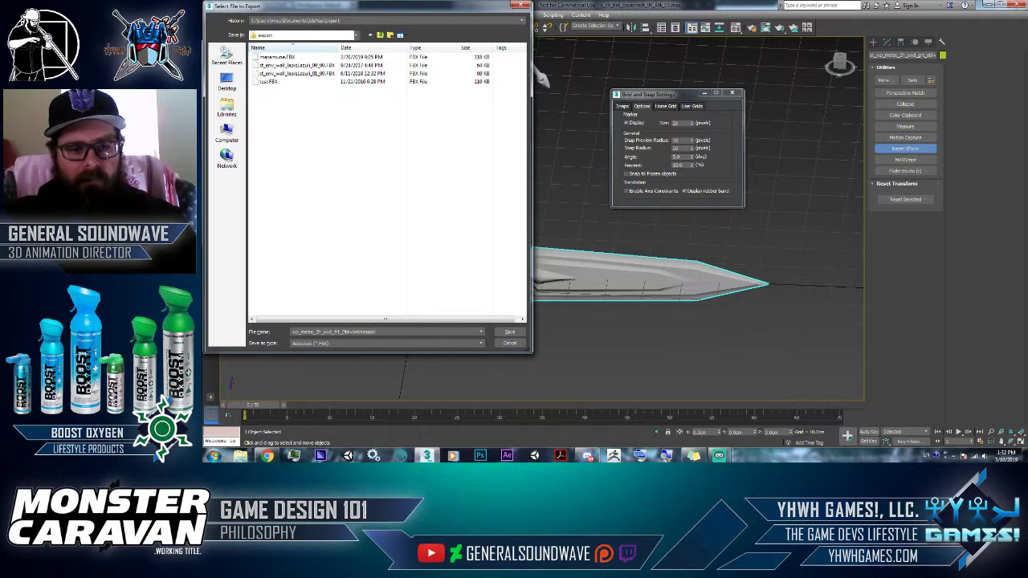
{"action": "type", "text": "_00"}
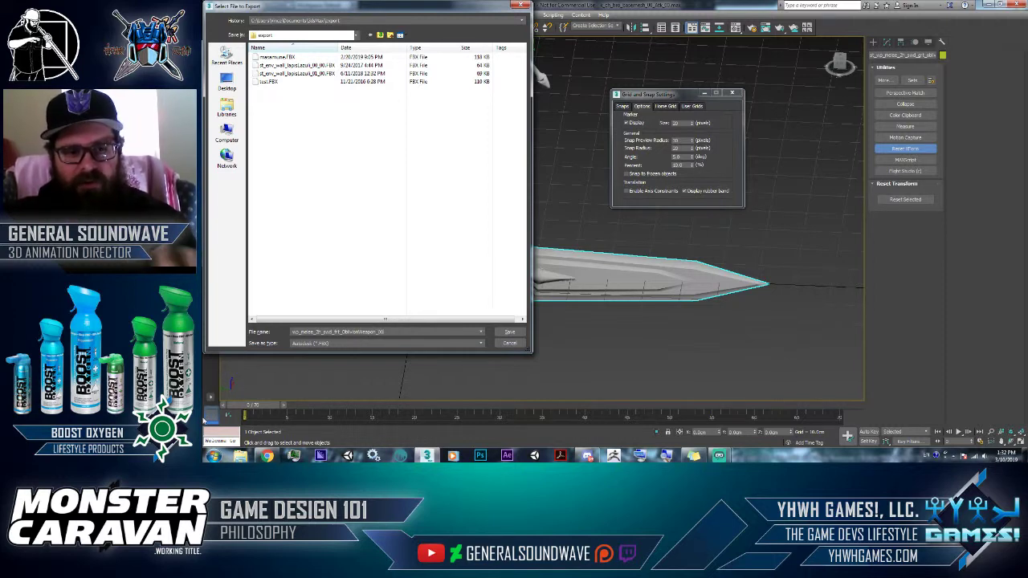
{"action": "left_click", "coordinate": [508, 330]}
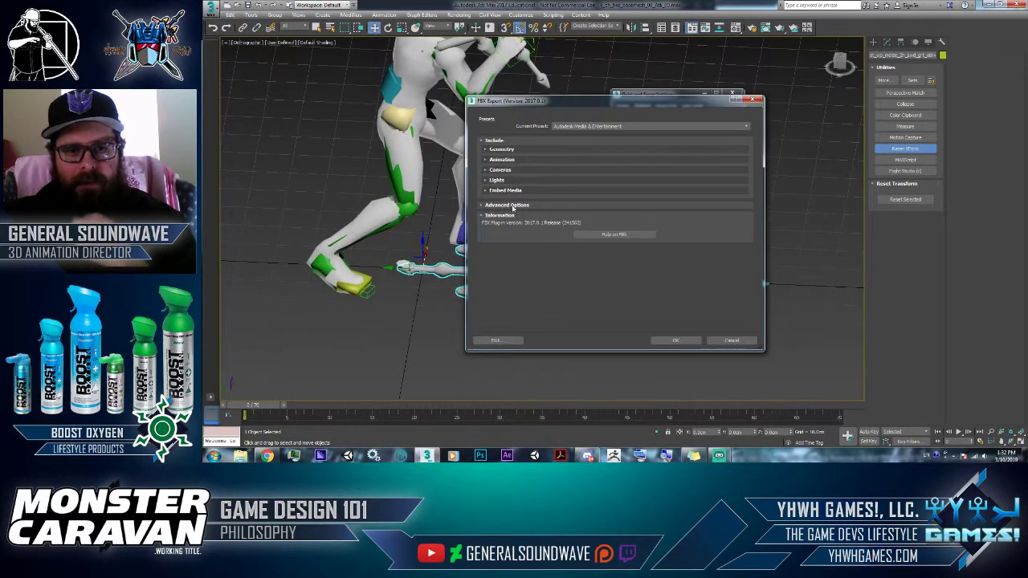
Turn off automatic units in the FBX options, check the animation and geometry settings, and complete the export
{"action": "left_click", "coordinate": [506, 204]}
{"action": "left_click", "coordinate": [498, 216]}
{"action": "left_click", "coordinate": [496, 232]}
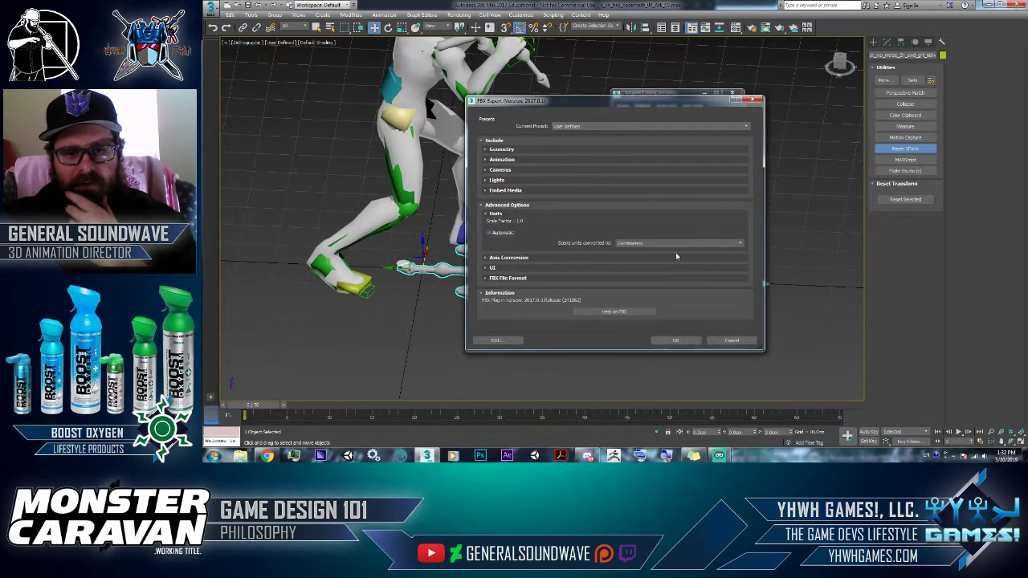
{"action": "left_click", "coordinate": [502, 159]}
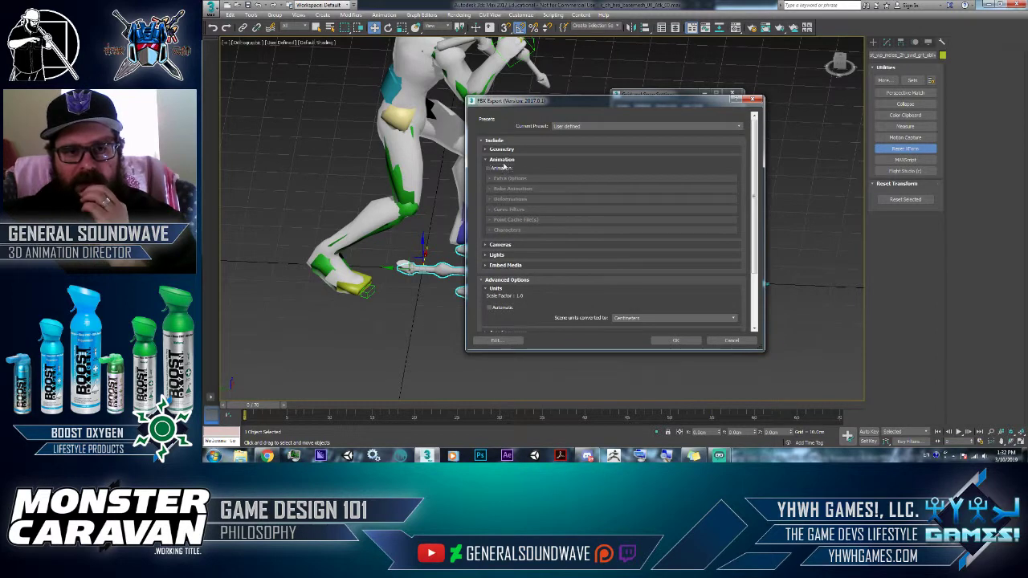
{"action": "left_click", "coordinate": [502, 149]}
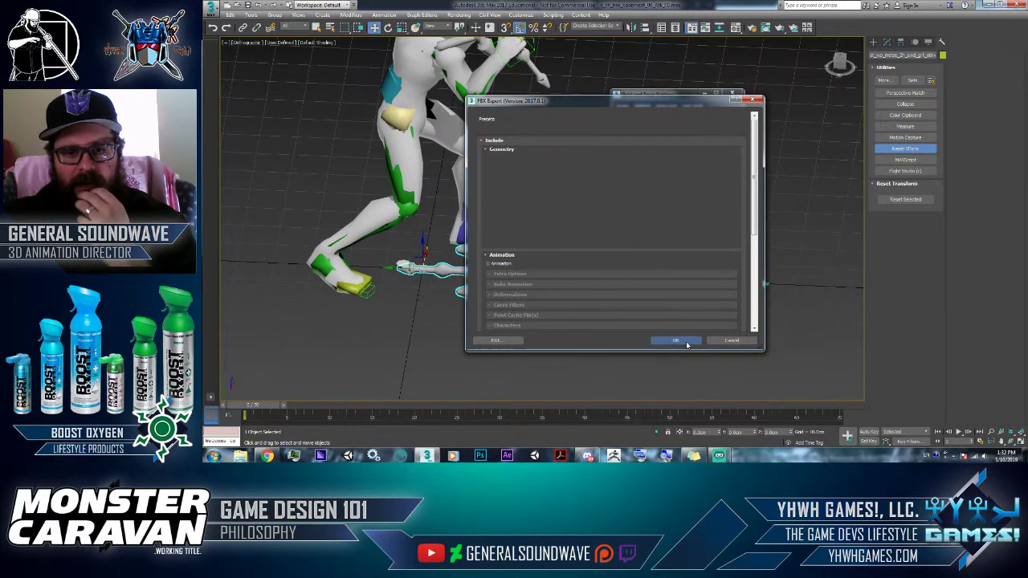
{"action": "left_click", "coordinate": [677, 340]}
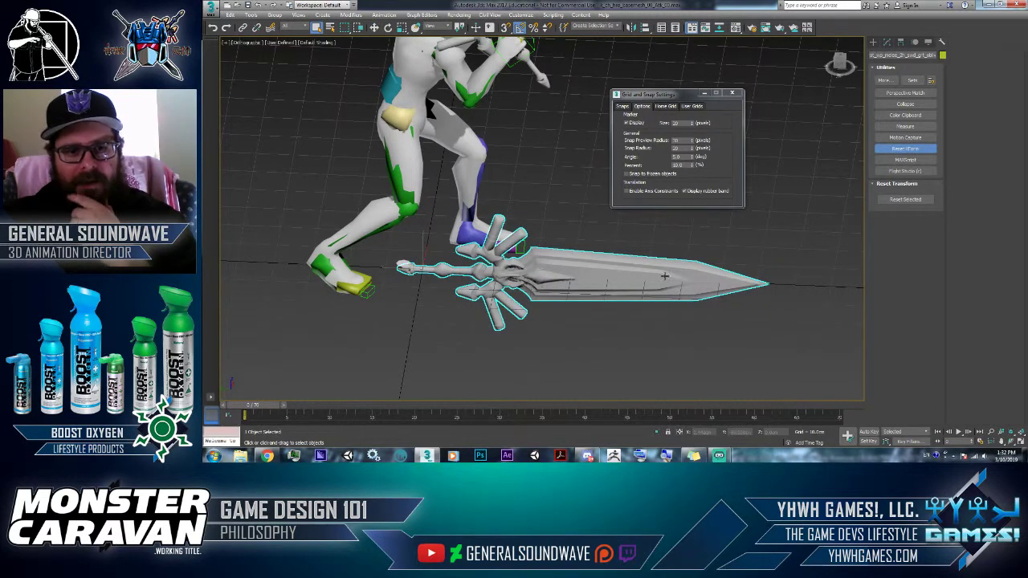
Save the scene under a new file name ending in basemesh_weaponSetup
{"action": "middle_click_drag", "start_coordinate": [653, 254], "coordinate": [623, 277]}
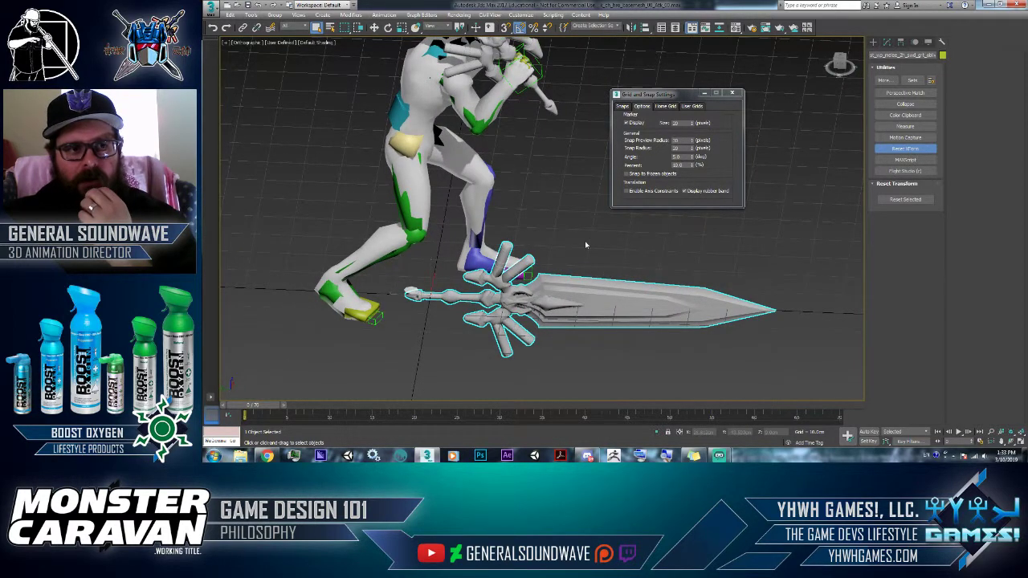
{"action": "left_click", "coordinate": [210, 7]}
{"action": "left_click", "coordinate": [243, 104]}
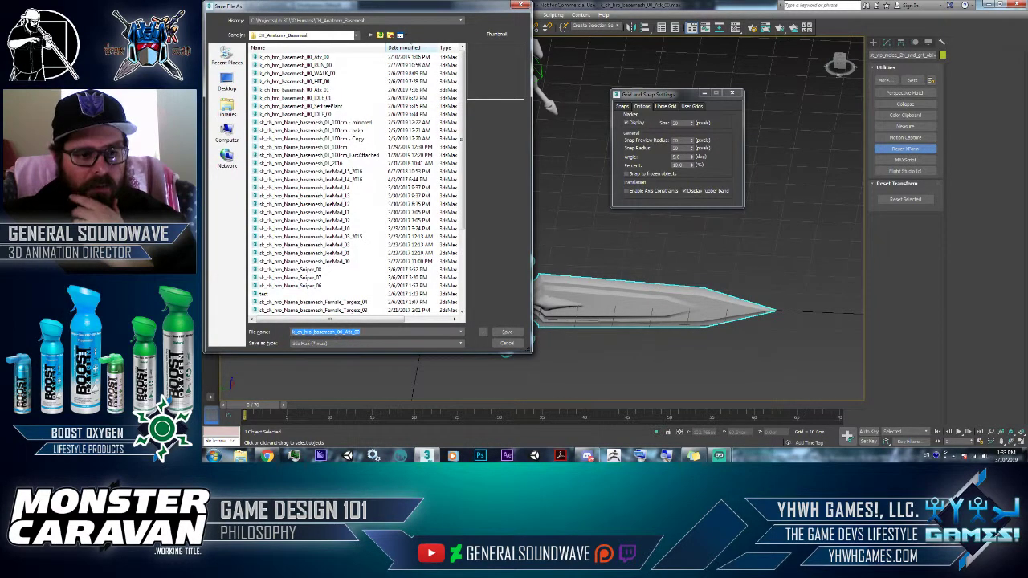
{"action": "left_click_drag", "start_coordinate": [338, 332], "coordinate": [363, 331]}
{"action": "type", "text": "weaponSetup"}
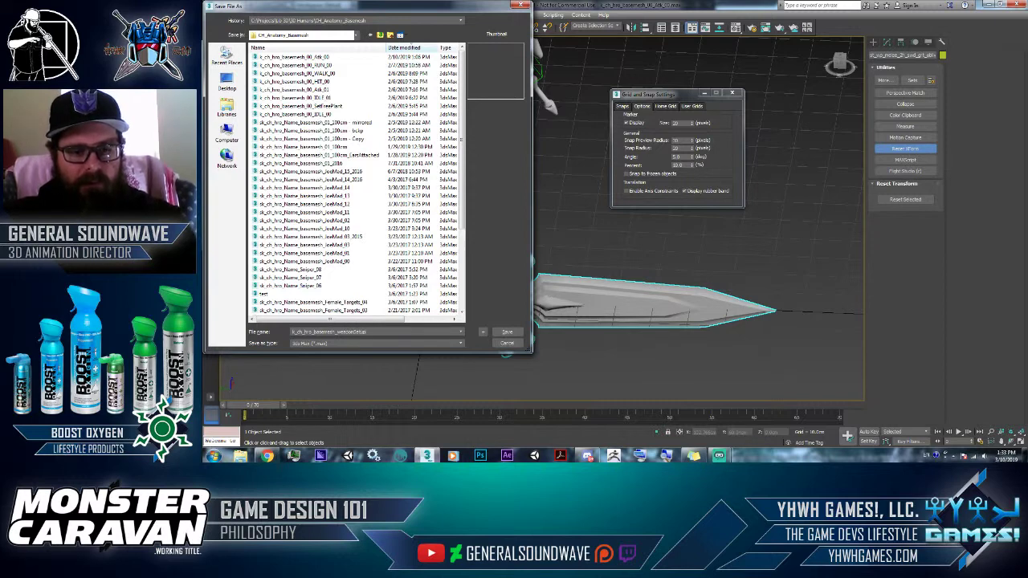
{"action": "key", "text": "Return"}
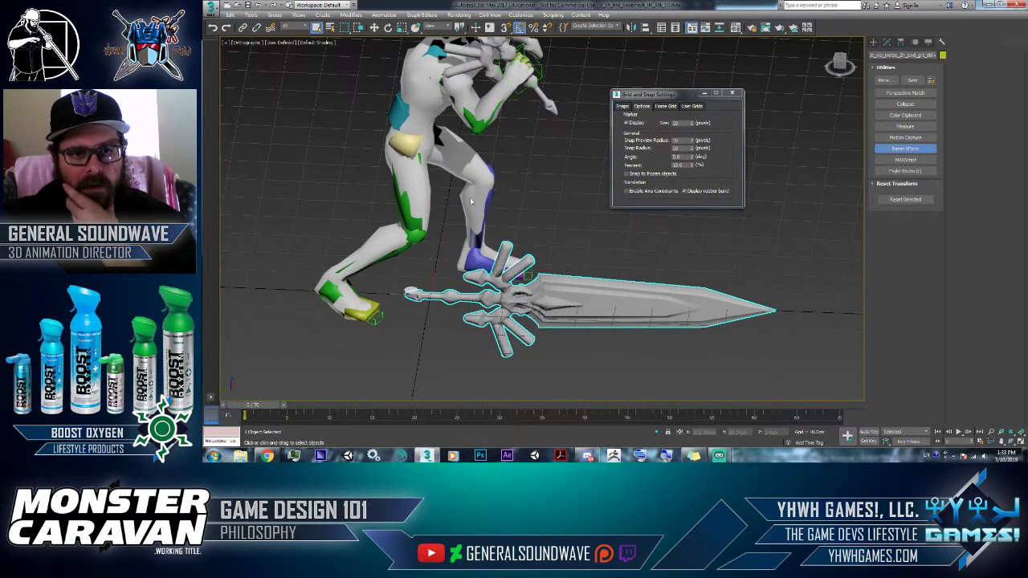
{"action": "middle_click_drag", "start_coordinate": [532, 259], "coordinate": [504, 296]}
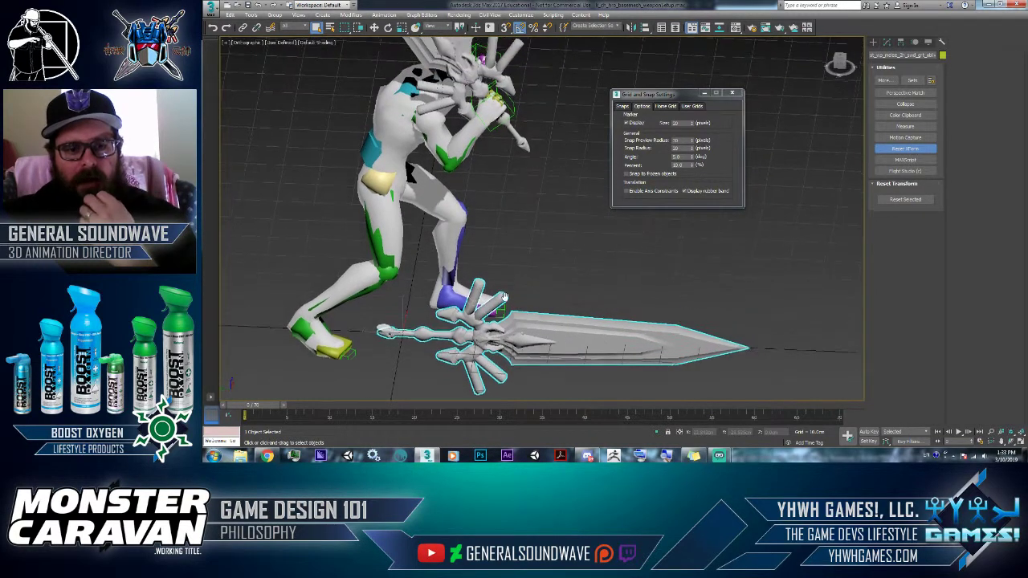
{"action": "left_click", "coordinate": [211, 7]}
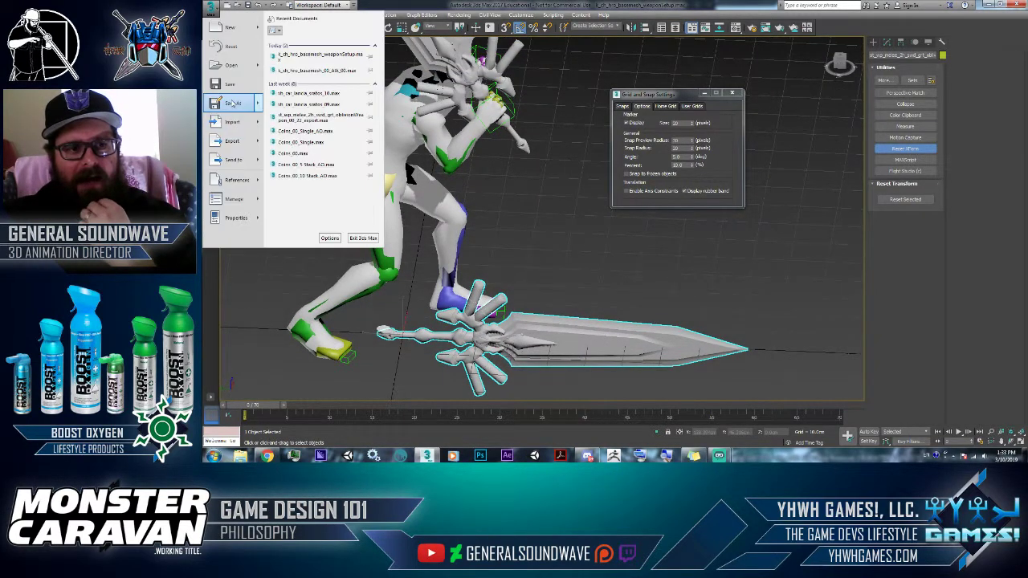
{"action": "mouse_move", "coordinate": [257, 143]}
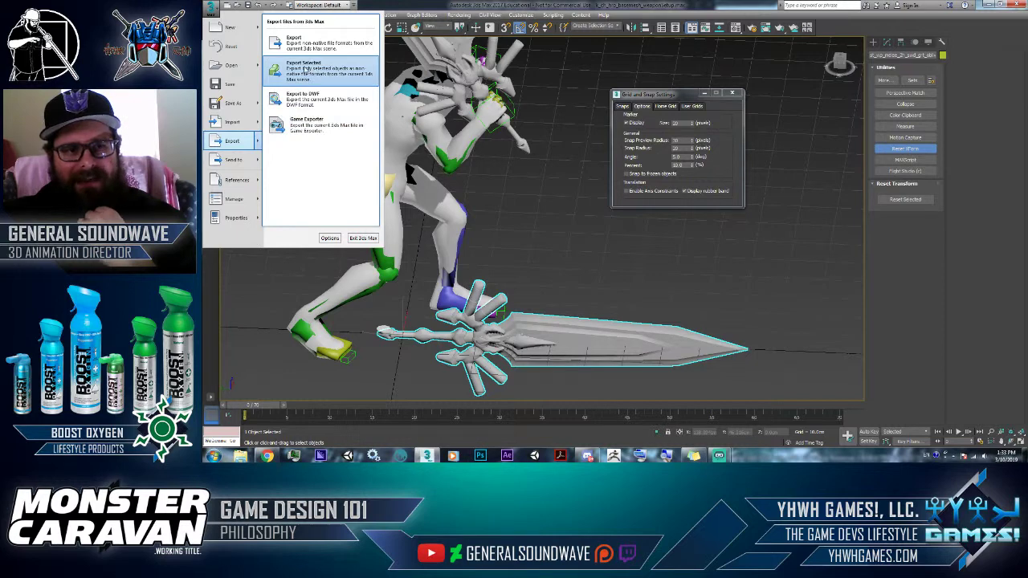
{"action": "left_click", "coordinate": [586, 341]}
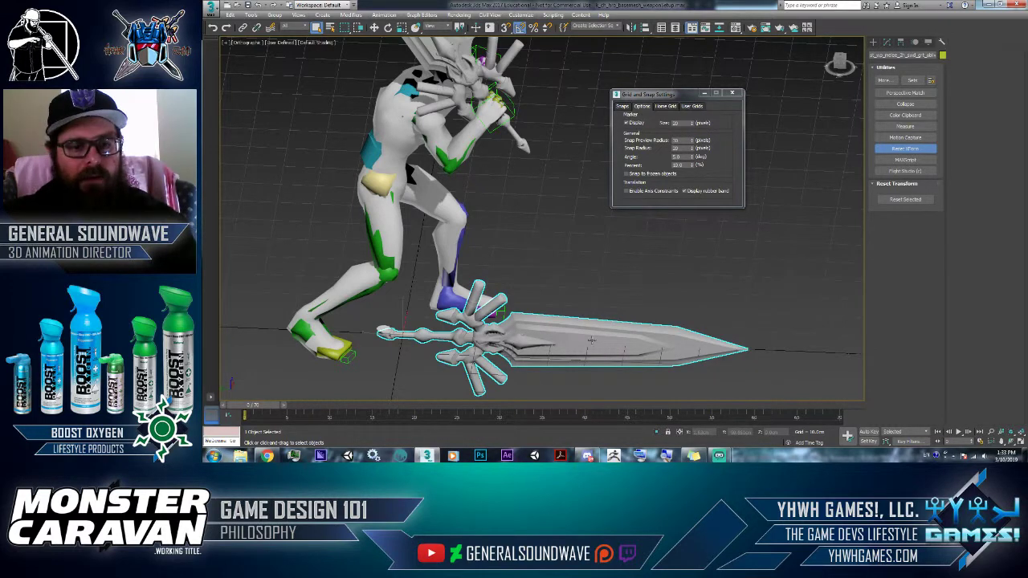
Delete the cloned sword lying at the world origin
{"action": "middle_click_drag", "start_coordinate": [566, 329], "coordinate": [535, 320]}
{"action": "right_click", "coordinate": [538, 254]}
{"action": "left_click", "coordinate": [546, 264]}
{"action": "mouse_move", "coordinate": [559, 264]}
{"action": "middle_mouse_down", "text": "alt"}
{"action": "mouse_move", "coordinate": [537, 260]}
{"action": "mouse_move", "coordinate": [562, 262]}
{"action": "mouse_move", "coordinate": [552, 258]}
{"action": "middle_mouse_up", "text": "alt"}
{"action": "middle_click_drag", "start_coordinate": [433, 178], "coordinate": [448, 209]}
{"action": "scroll", "coordinate": [448, 209], "scroll_direction": "down", "scroll_amount": 2}
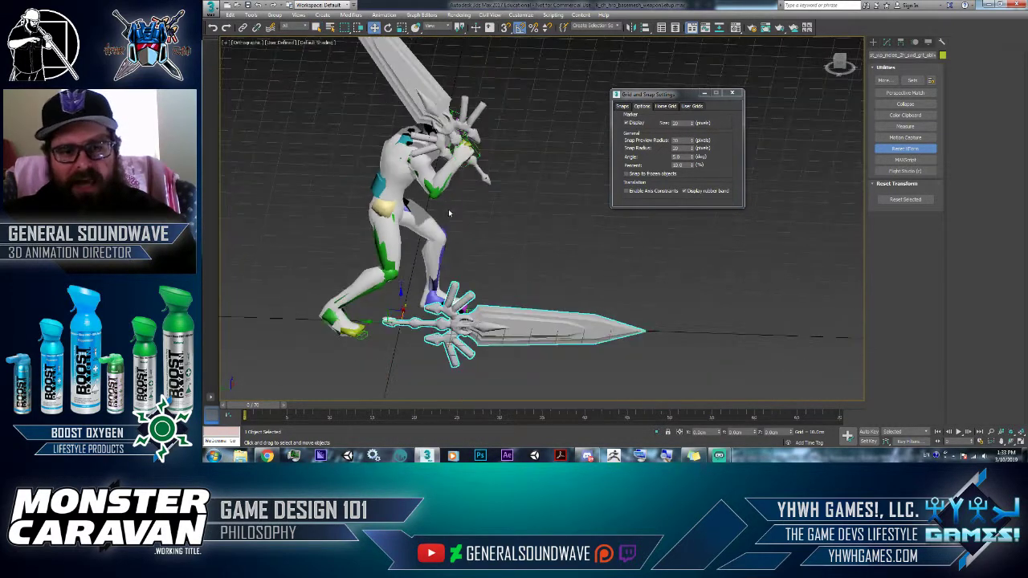
{"action": "key", "text": "Delete"}
Select the sword held by the character and move the animation to frame 9
{"action": "scroll", "coordinate": [514, 184], "scroll_direction": "up", "scroll_amount": 2}
{"action": "left_click", "coordinate": [495, 242]}
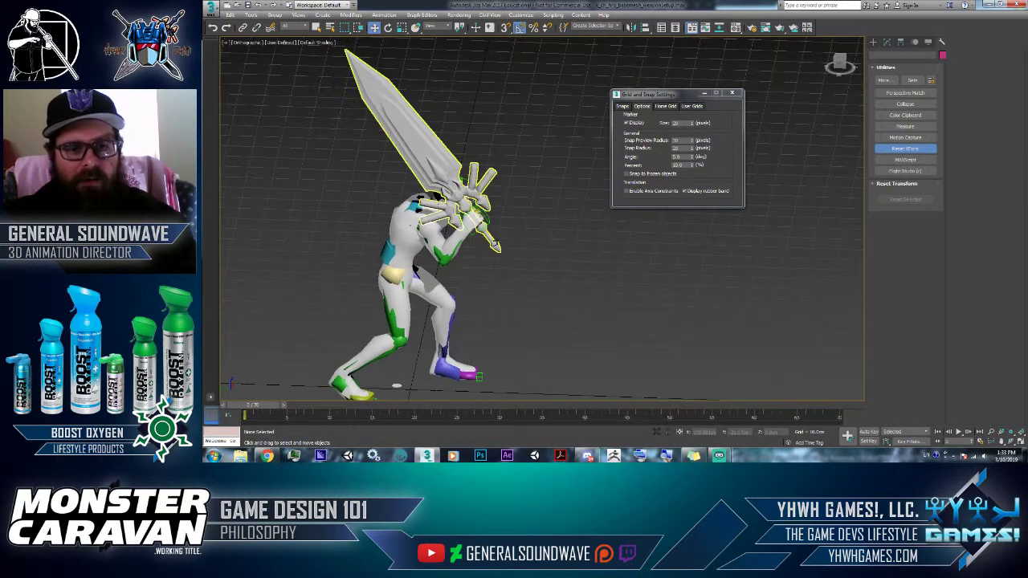
{"action": "left_click_drag", "start_coordinate": [252, 407], "coordinate": [322, 406]}
{"action": "key", "text": "w"}
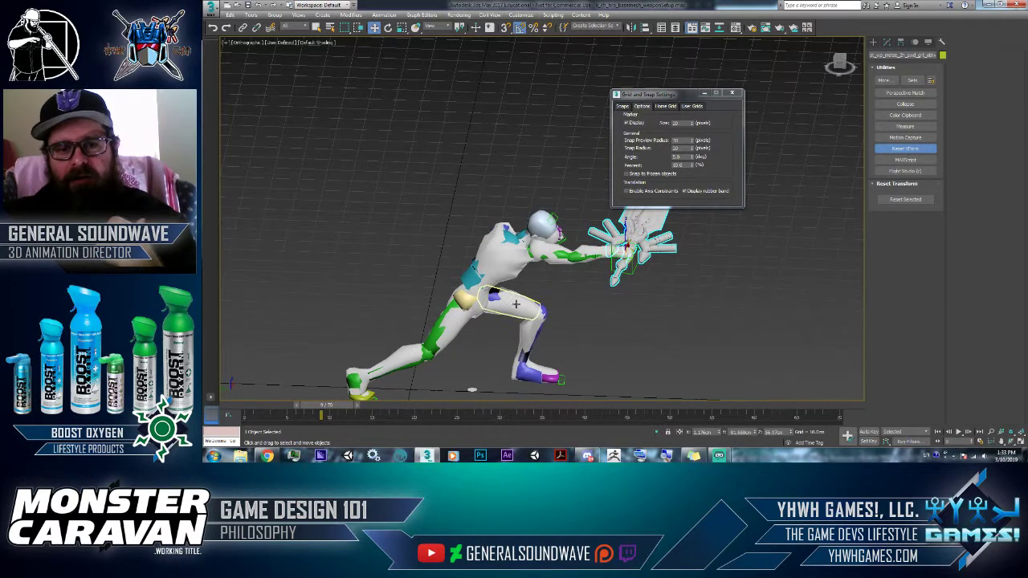
{"action": "middle_click_drag", "start_coordinate": [606, 301], "coordinate": [604, 274]}
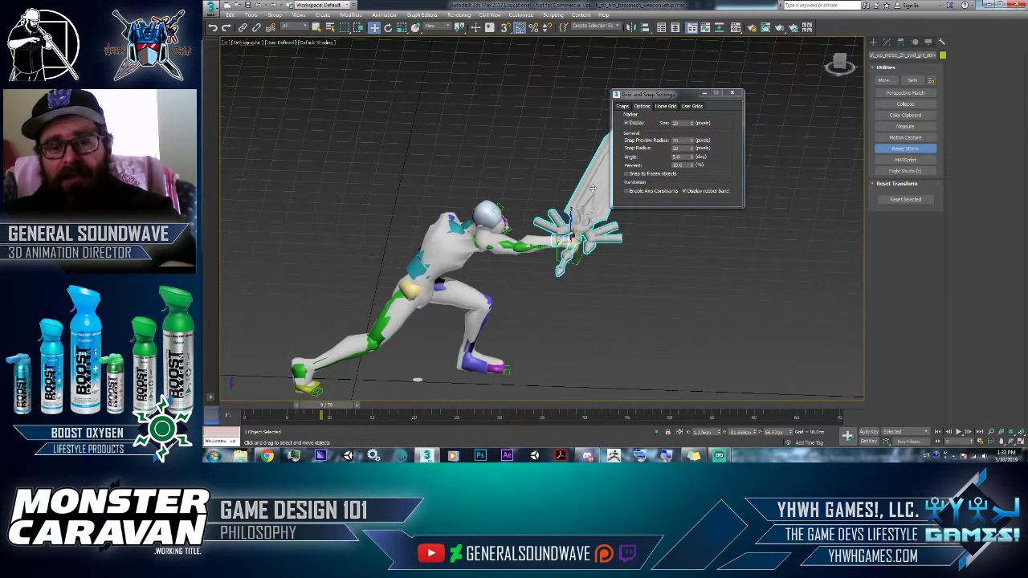
Delete the held sword and select the left hand socket helper
{"action": "key", "text": "Delete"}
{"action": "left_click", "coordinate": [572, 261]}
{"action": "scroll", "coordinate": [526, 239], "scroll_direction": "up", "scroll_amount": 2}
{"action": "scroll", "coordinate": [509, 230], "scroll_direction": "up", "scroll_amount": 1}
{"action": "left_click", "coordinate": [498, 227]}
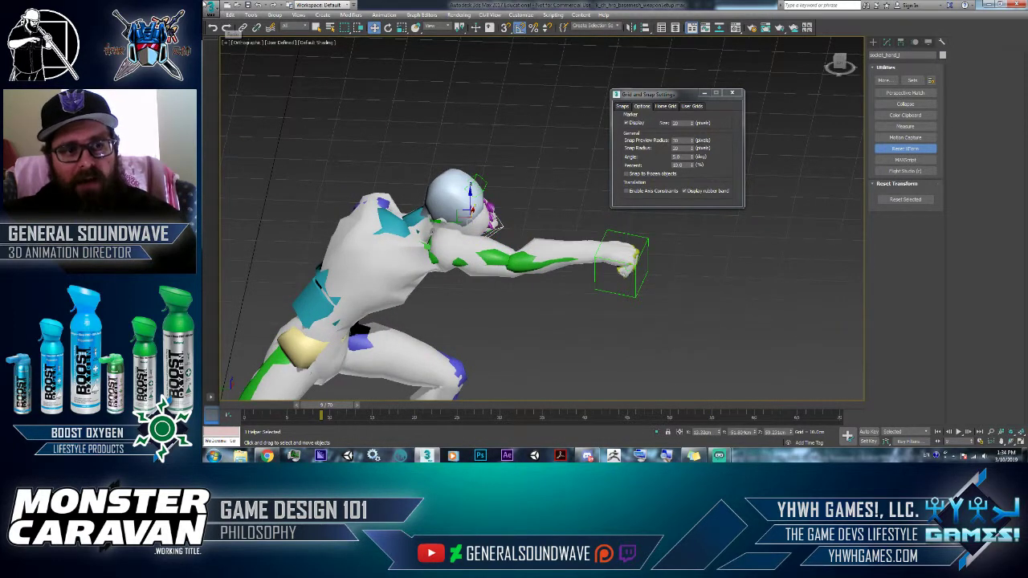
{"action": "left_click", "coordinate": [212, 9]}
{"action": "left_click", "coordinate": [240, 141]}
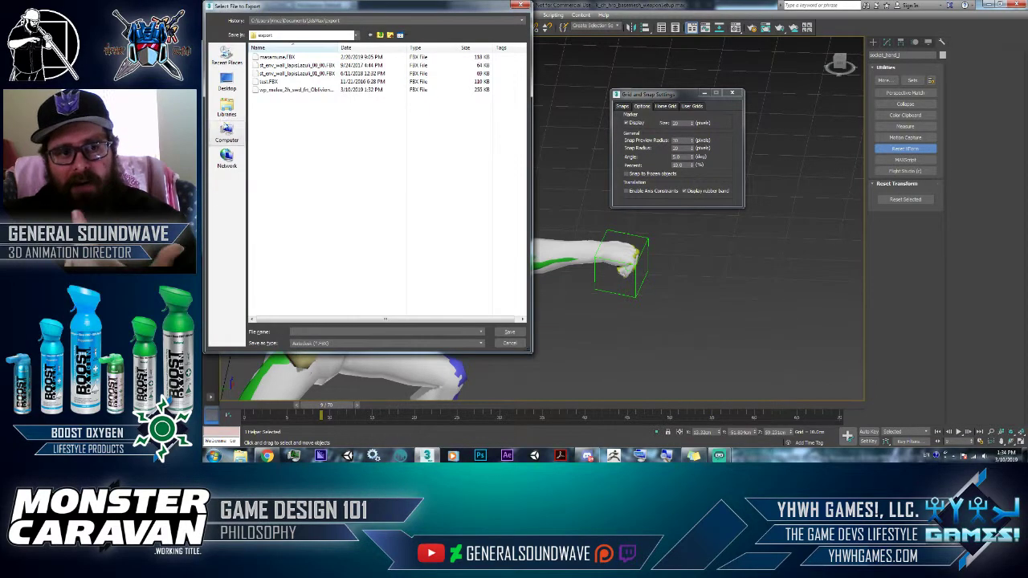
{"action": "left_click", "coordinate": [510, 343]}
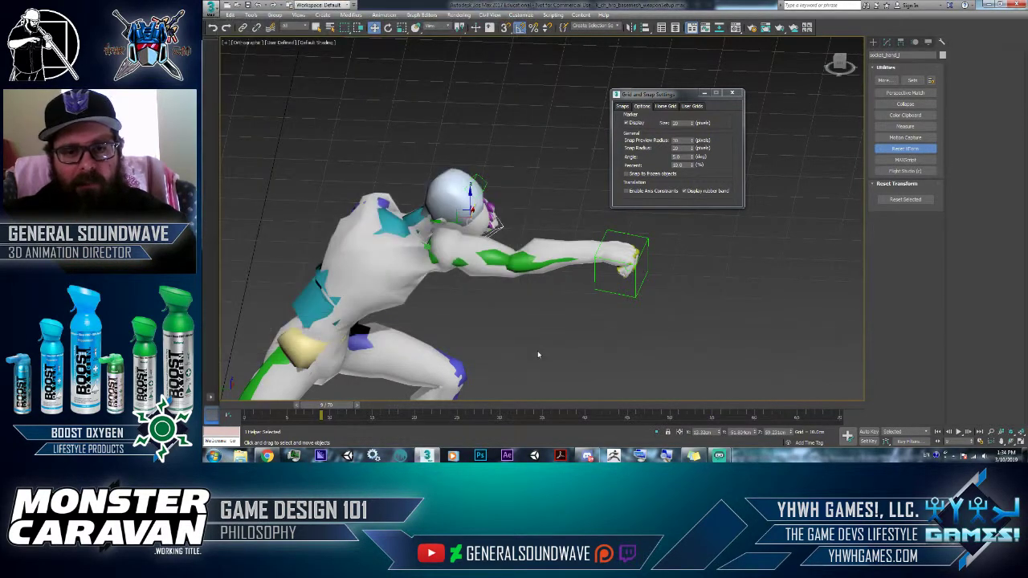
Undo the deletion of the held sword
{"action": "key", "text": "ctrl+z"}
{"action": "key", "text": "ctrl+z"}
{"action": "key", "text": "ctrl+z"}
Clone the held sword, offsetting the copy along the X axis away from the character
{"action": "middle_click_drag", "start_coordinate": [642, 310], "coordinate": [429, 307]}
{"action": "middle_click_drag", "start_coordinate": [489, 326], "coordinate": [488, 223], "text": "alt"}
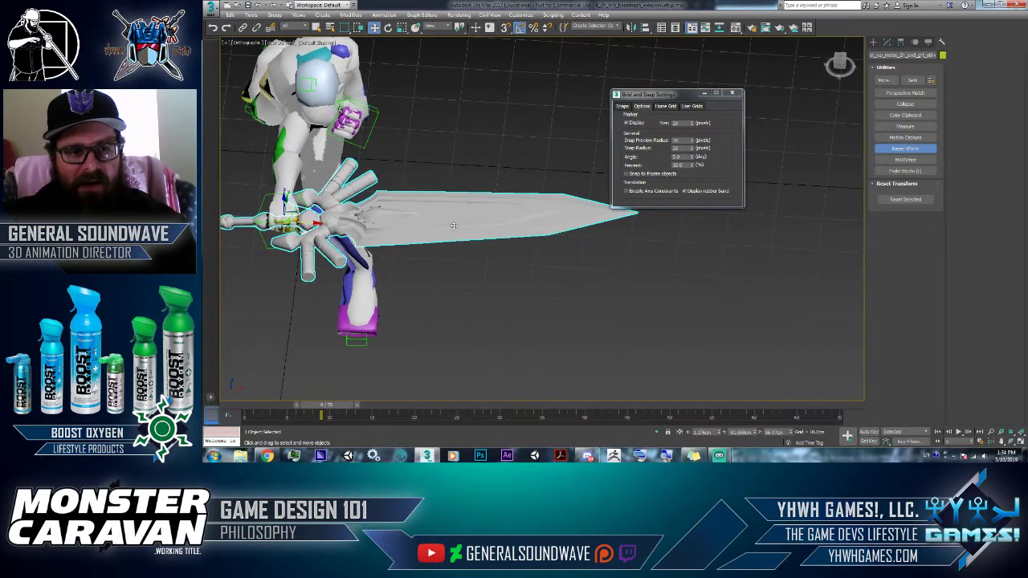
{"action": "left_click_drag", "start_coordinate": [316, 226], "coordinate": [592, 236]}
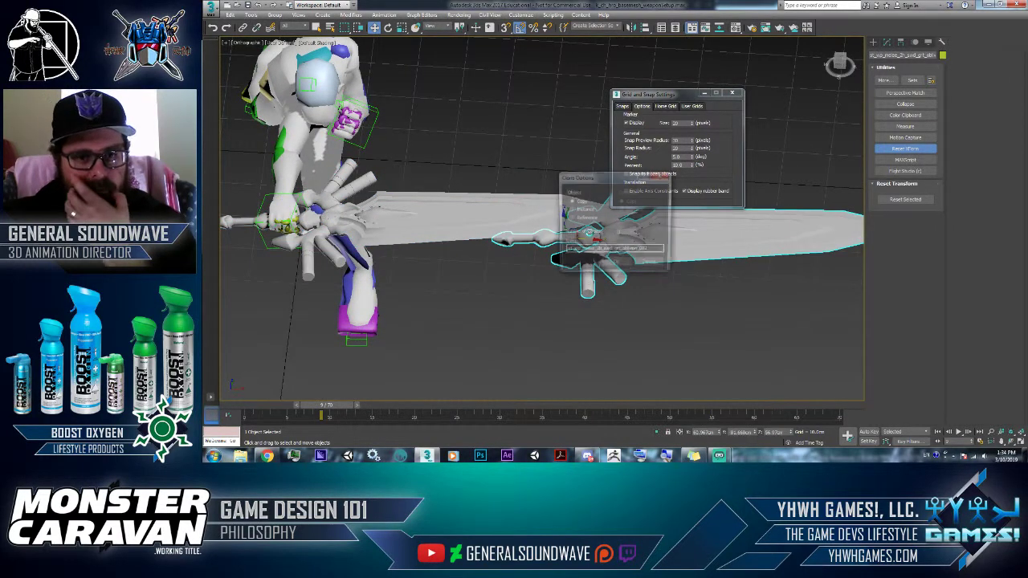
{"action": "left_click", "coordinate": [616, 265]}
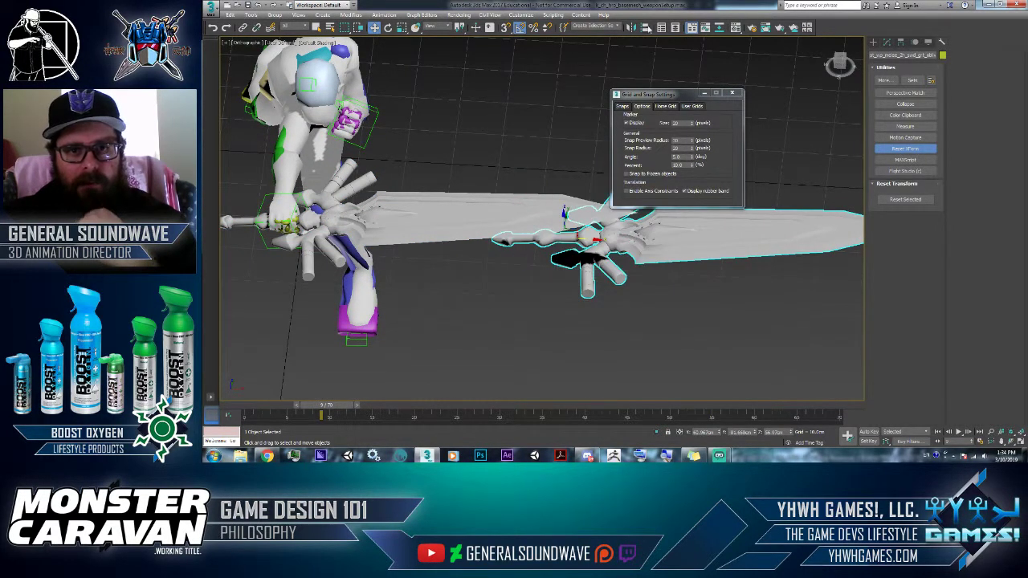
Align the new sword clone to the left hand socket
{"action": "key", "text": "alt+a"}
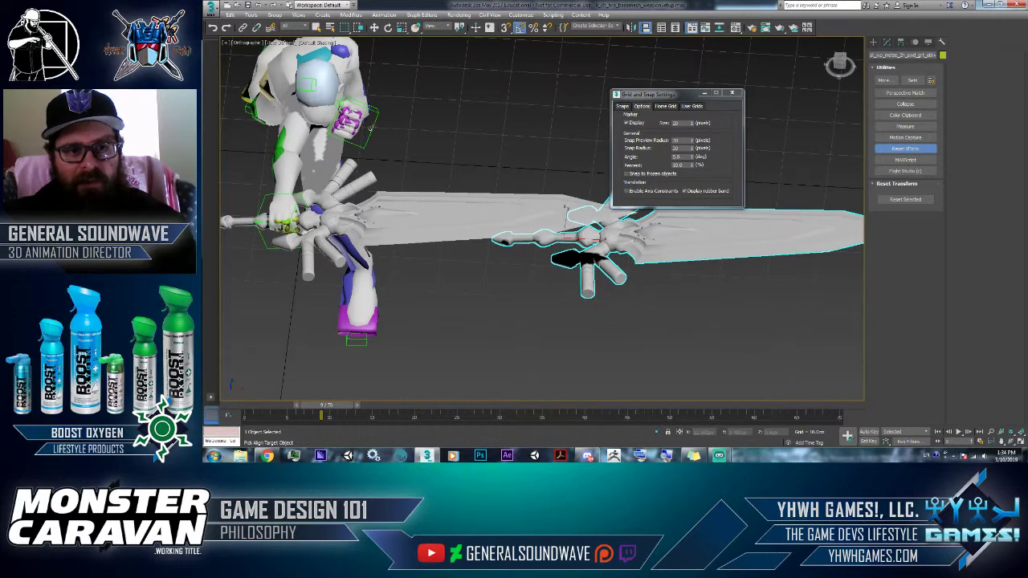
{"action": "left_click", "coordinate": [370, 127]}
{"action": "left_click", "coordinate": [617, 297]}
{"action": "middle_click_drag", "start_coordinate": [617, 297], "coordinate": [643, 282], "text": "alt"}
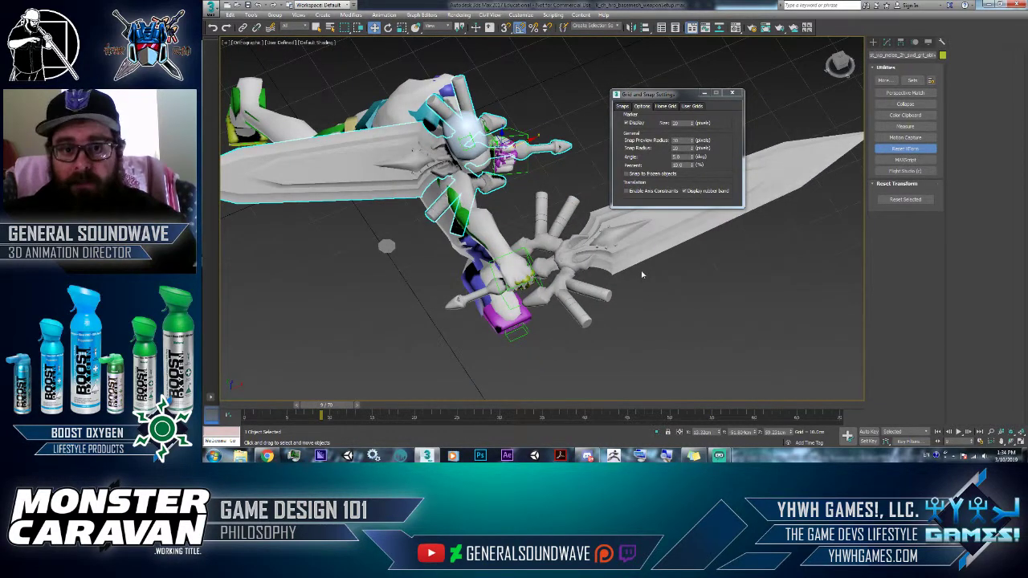
Delete the held sword and select the great sword lying at the origin
{"action": "middle_click_drag", "start_coordinate": [641, 275], "coordinate": [526, 267], "text": "alt"}
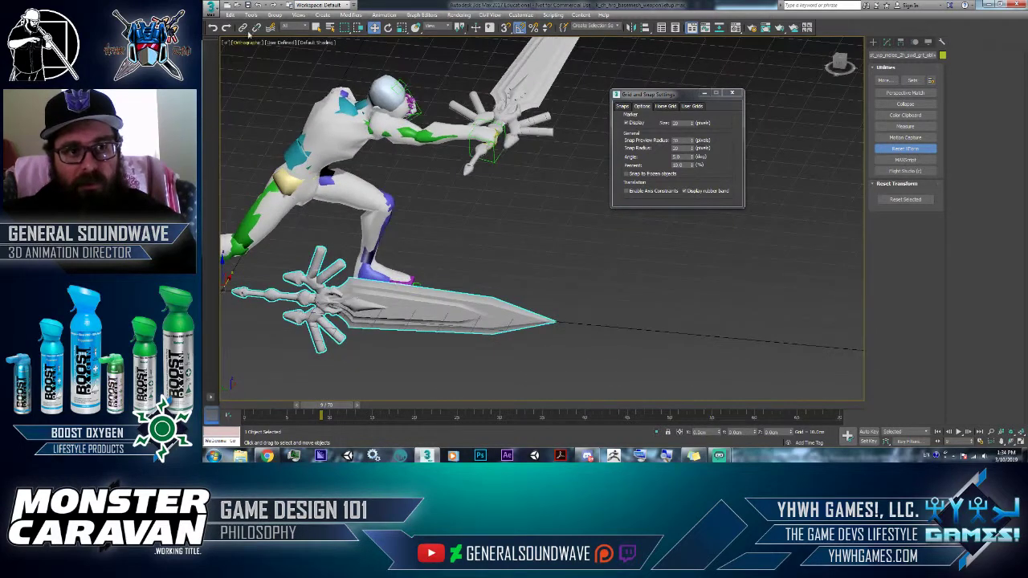
{"action": "left_click", "coordinate": [274, 7]}
{"action": "middle_click_drag", "start_coordinate": [417, 225], "coordinate": [452, 259]}
{"action": "left_click", "coordinate": [561, 113]}
{"action": "key", "text": "Delete"}
{"action": "left_click", "coordinate": [456, 357]}
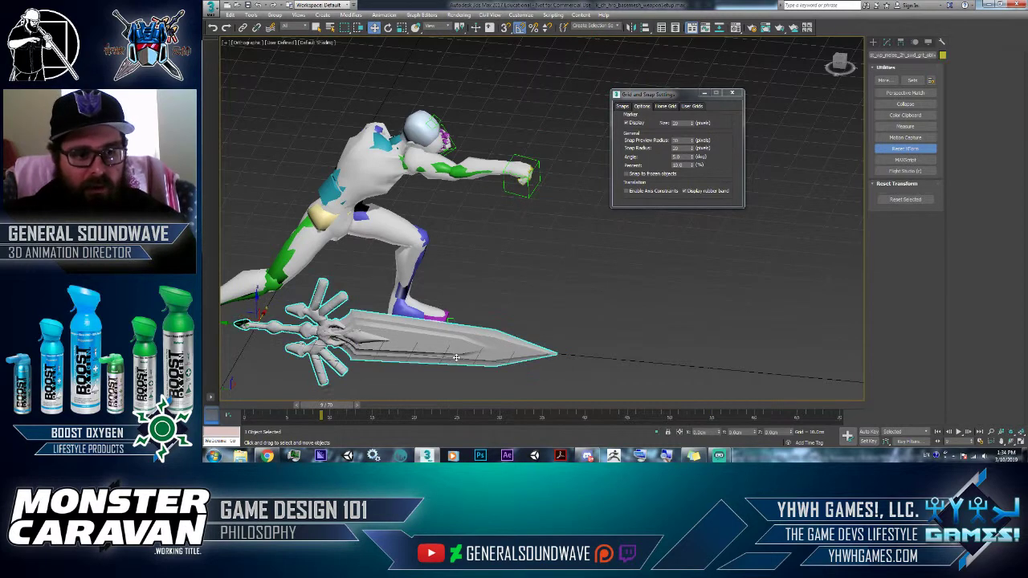
Check the origin sword's placement and name, and save the scene
{"action": "middle_click_drag", "start_coordinate": [456, 358], "coordinate": [434, 341], "text": "alt"}
{"action": "scroll", "coordinate": [384, 334], "scroll_direction": "up", "scroll_amount": 4}
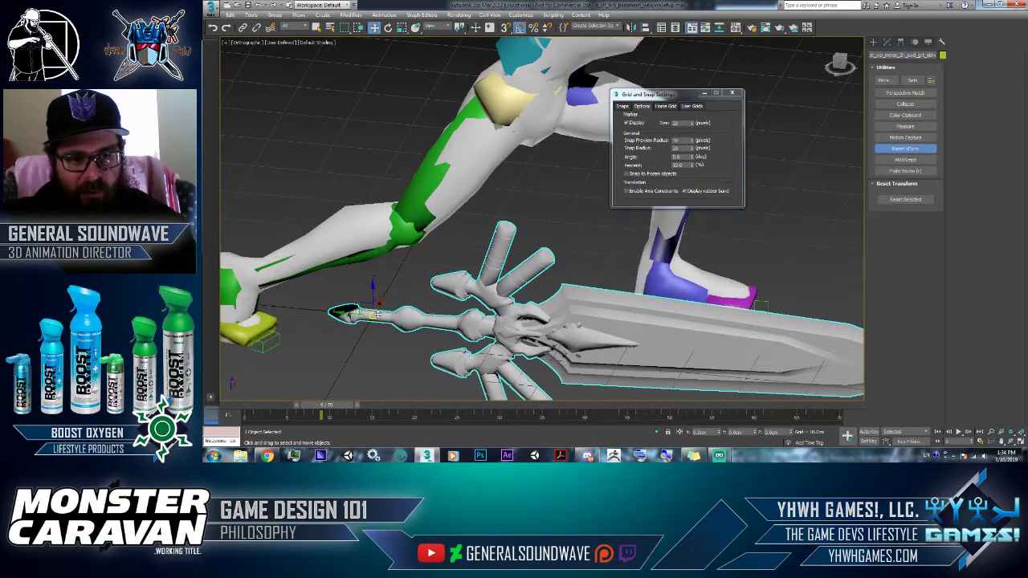
{"action": "scroll", "coordinate": [377, 314], "scroll_direction": "down", "scroll_amount": 4}
{"action": "middle_click_drag", "start_coordinate": [494, 290], "coordinate": [438, 295], "text": "alt"}
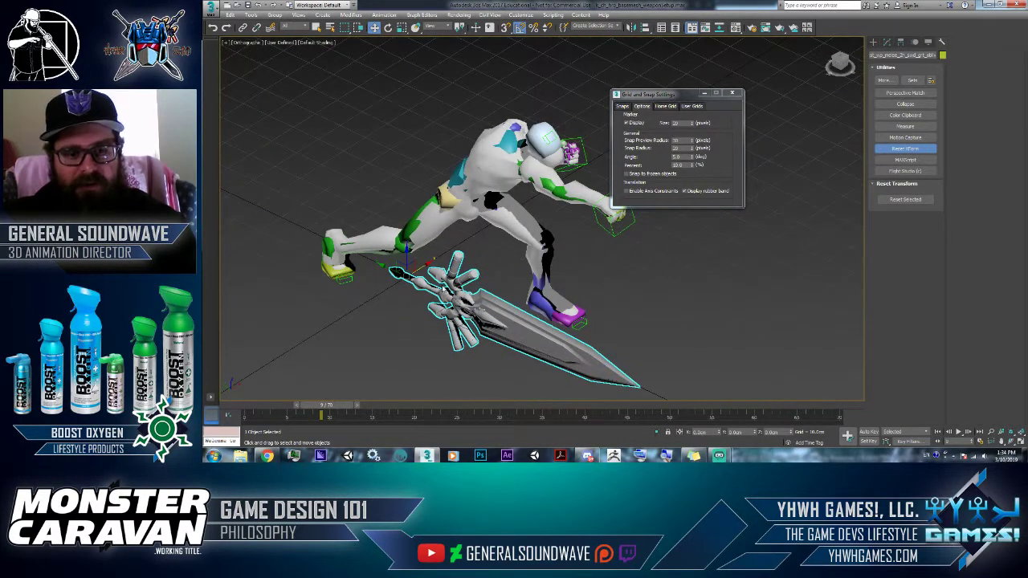
{"action": "left_click_drag", "start_coordinate": [902, 55], "coordinate": [962, 61]}
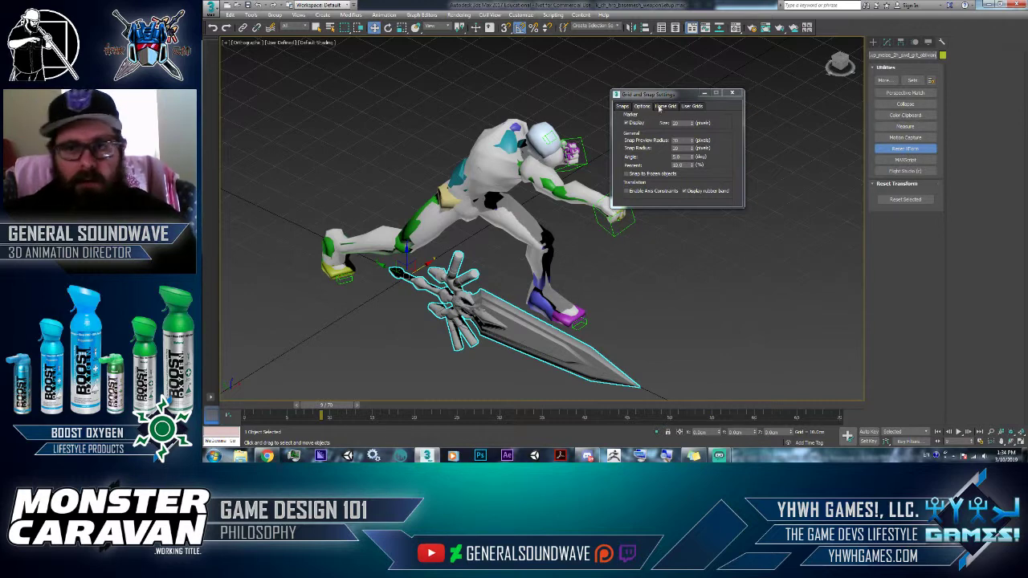
{"action": "left_click", "coordinate": [212, 7]}
{"action": "left_click", "coordinate": [230, 84]}
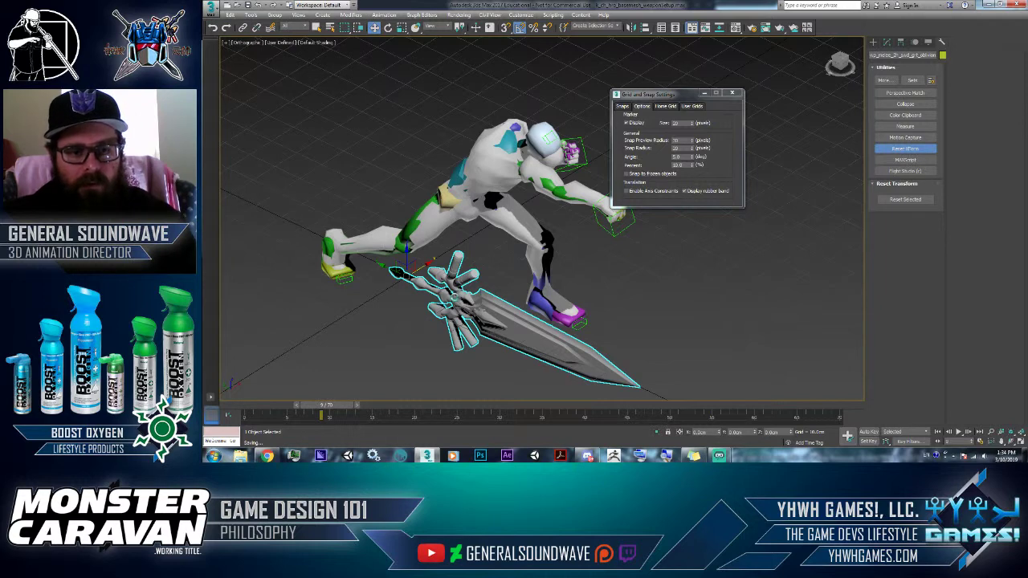
Clone the origin sword as a copy and align one of the two to the left hand socket's pivot position and orientation
{"action": "key", "text": "ctrl+v"}
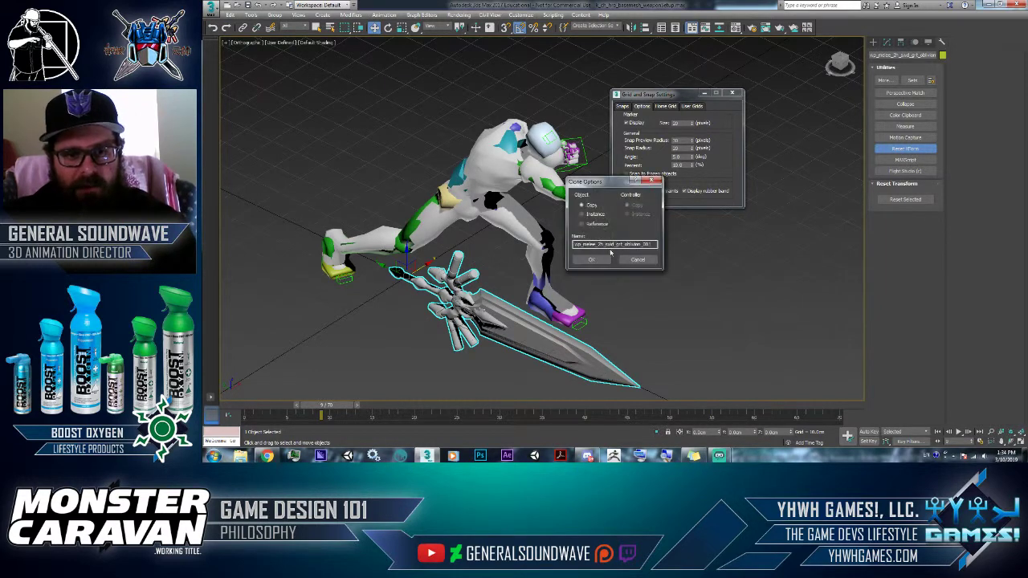
{"action": "left_click", "coordinate": [602, 256]}
{"action": "left_click", "coordinate": [646, 28]}
{"action": "left_click", "coordinate": [583, 158]}
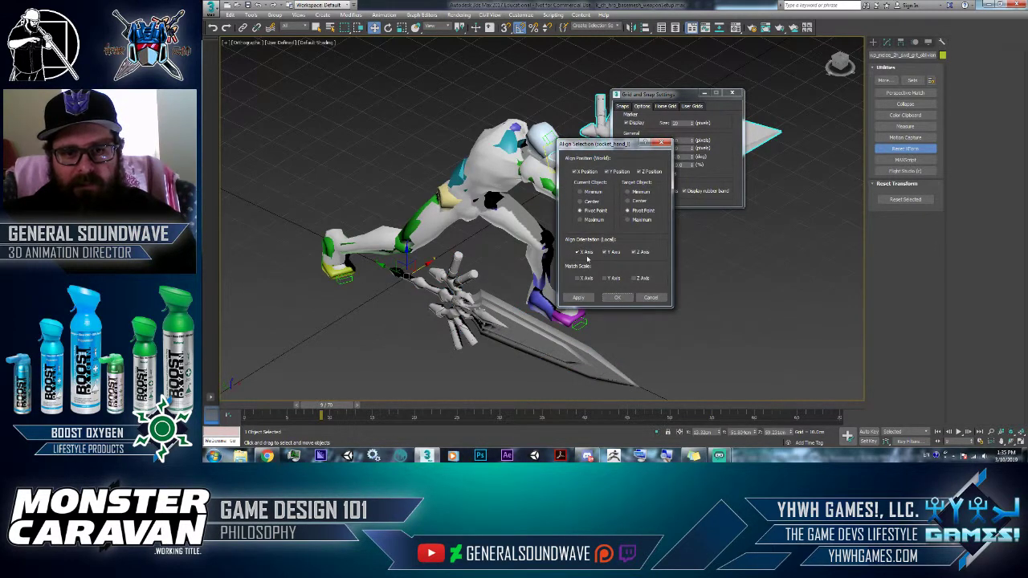
{"action": "left_click", "coordinate": [617, 298]}
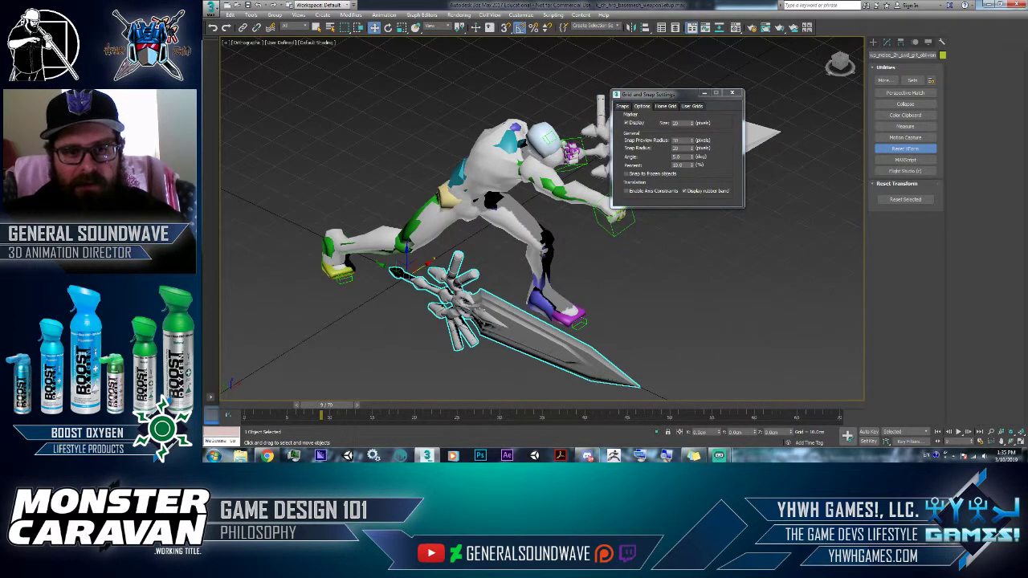
Align the sword remaining at the origin to the right hand socket
{"action": "left_click", "coordinate": [646, 27]}
{"action": "left_click", "coordinate": [628, 231]}
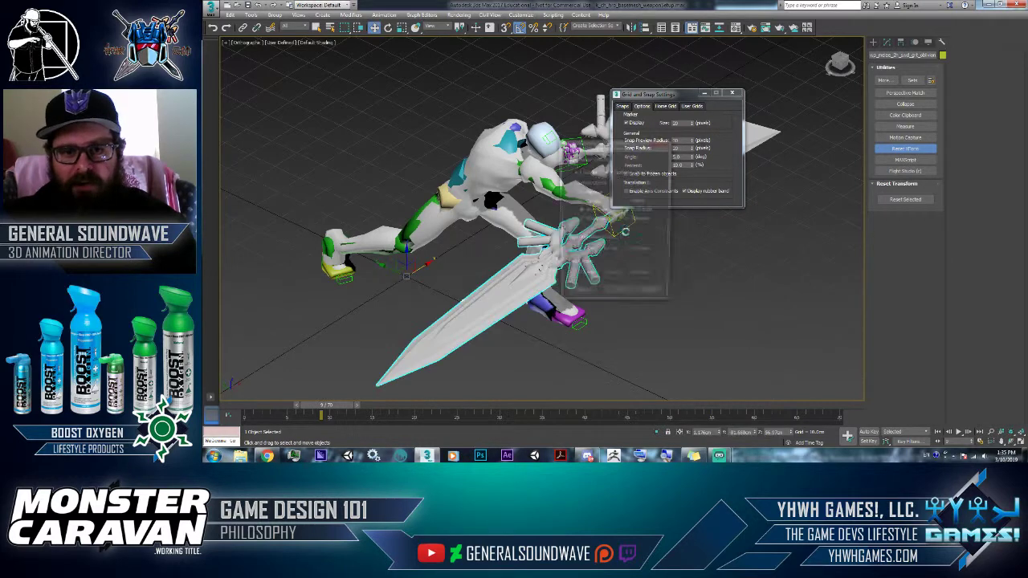
{"action": "left_click", "coordinate": [589, 299]}
{"action": "mouse_move", "coordinate": [589, 299]}
{"action": "middle_mouse_down", "text": "alt"}
{"action": "mouse_move", "coordinate": [530, 298]}
{"action": "mouse_move", "coordinate": [575, 299]}
{"action": "middle_mouse_up", "text": "alt"}
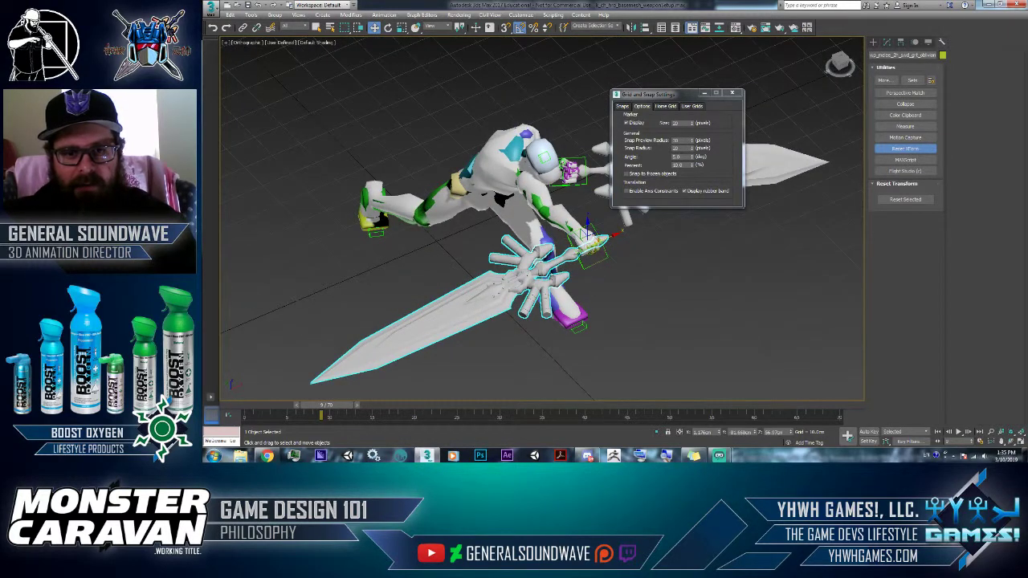
Link each sword to the socket helper of the hand that holds it
{"action": "left_click", "coordinate": [242, 27]}
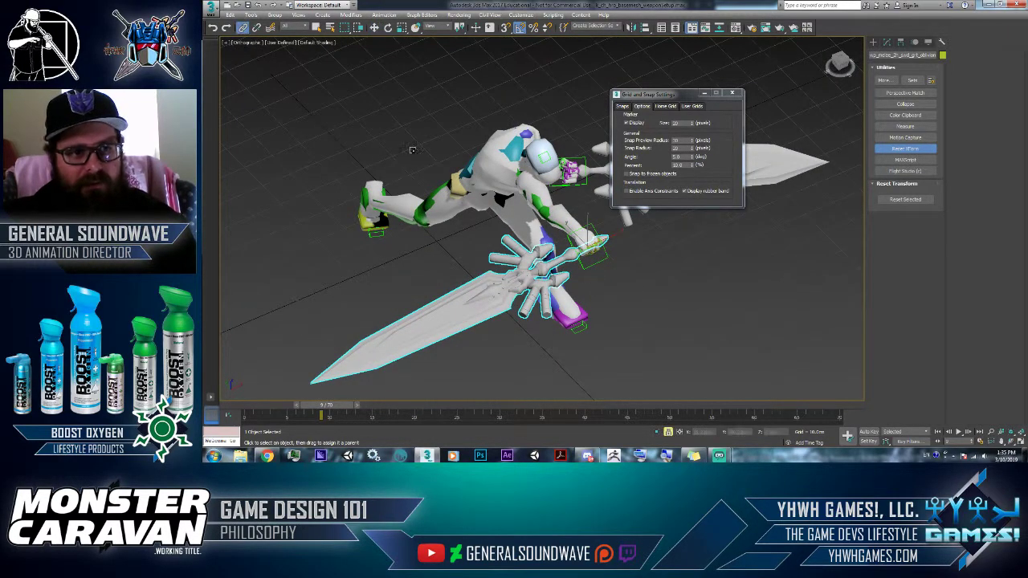
{"action": "key", "text": "space"}
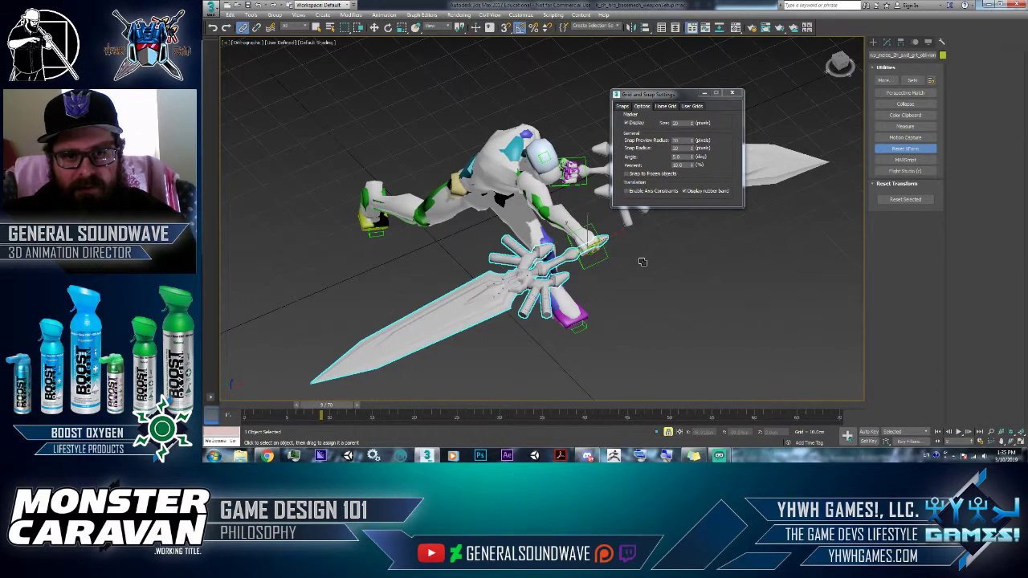
{"action": "middle_click_drag", "start_coordinate": [641, 261], "coordinate": [568, 297]}
{"action": "left_click", "coordinate": [541, 209]}
{"action": "scroll", "coordinate": [530, 205], "scroll_direction": "up", "scroll_amount": 3}
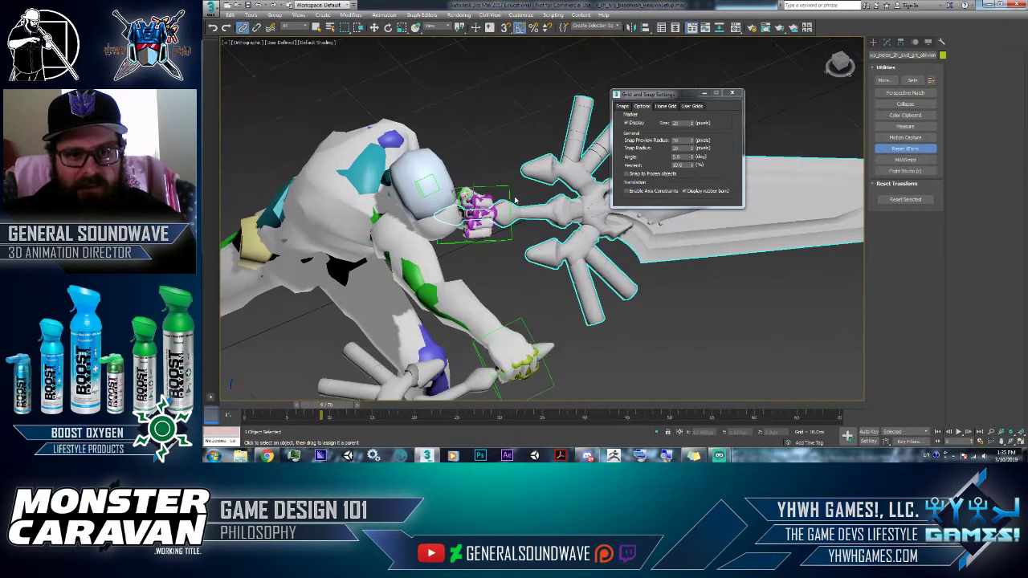
{"action": "key", "text": "space"}
{"action": "right_click", "coordinate": [504, 179]}
{"action": "left_click", "coordinate": [510, 184]}
{"action": "scroll", "coordinate": [510, 184], "scroll_direction": "down", "scroll_amount": 6}
{"action": "middle_click_drag", "start_coordinate": [575, 233], "coordinate": [572, 204], "text": "alt"}
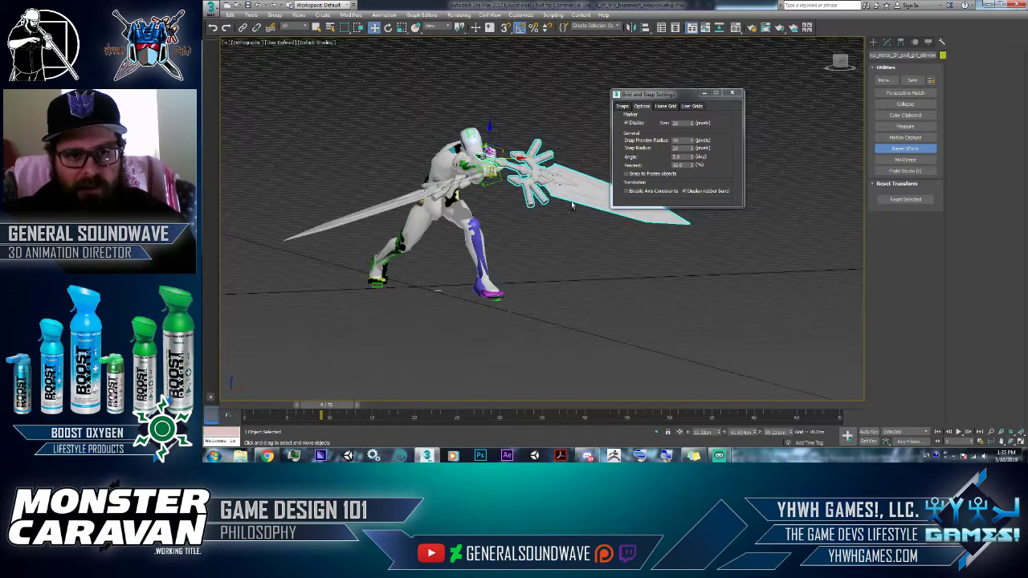
Go to frame 0 of the animation and examine how both swords sit in the hands
{"action": "left_click_drag", "start_coordinate": [324, 406], "coordinate": [244, 406]}
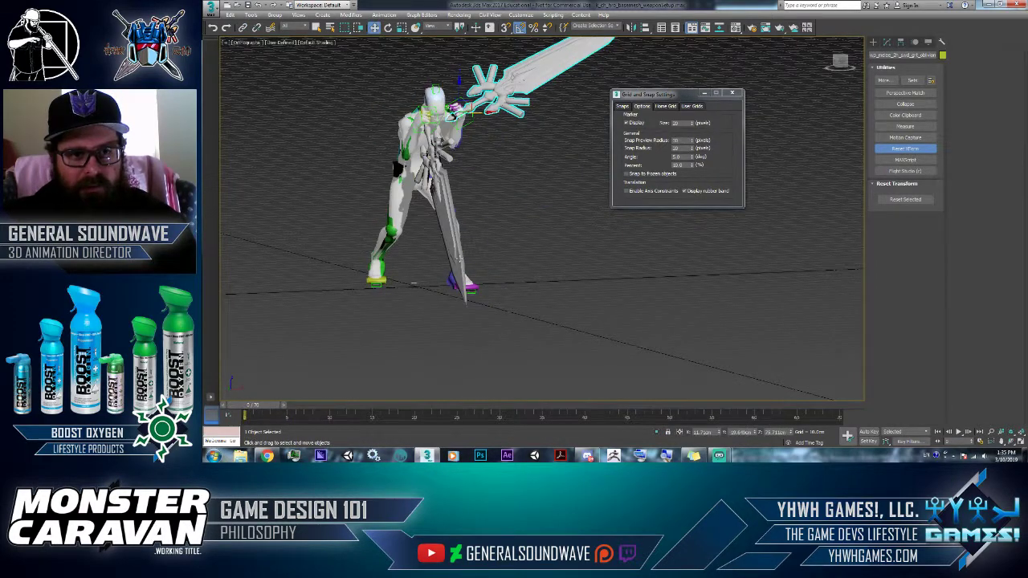
{"action": "middle_click_drag", "start_coordinate": [434, 265], "coordinate": [520, 259], "text": "alt"}
{"action": "middle_click_drag", "start_coordinate": [557, 195], "coordinate": [504, 278]}
{"action": "scroll", "coordinate": [528, 213], "scroll_direction": "up", "scroll_amount": 3}
{"action": "left_click", "coordinate": [524, 221]}
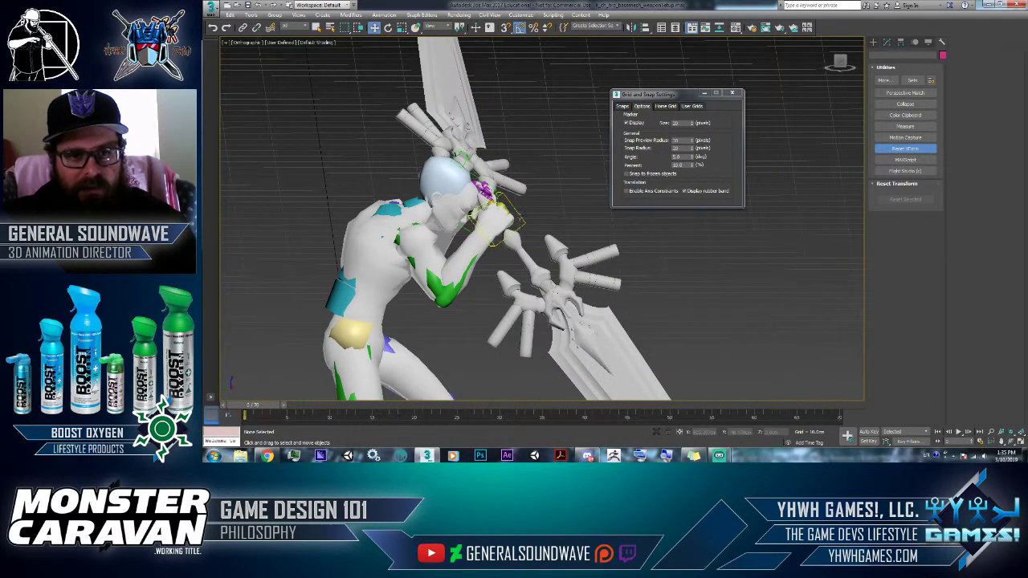
{"action": "scroll", "coordinate": [499, 221], "scroll_direction": "up", "scroll_amount": 7}
{"action": "scroll", "coordinate": [494, 224], "scroll_direction": "down", "scroll_amount": 1}
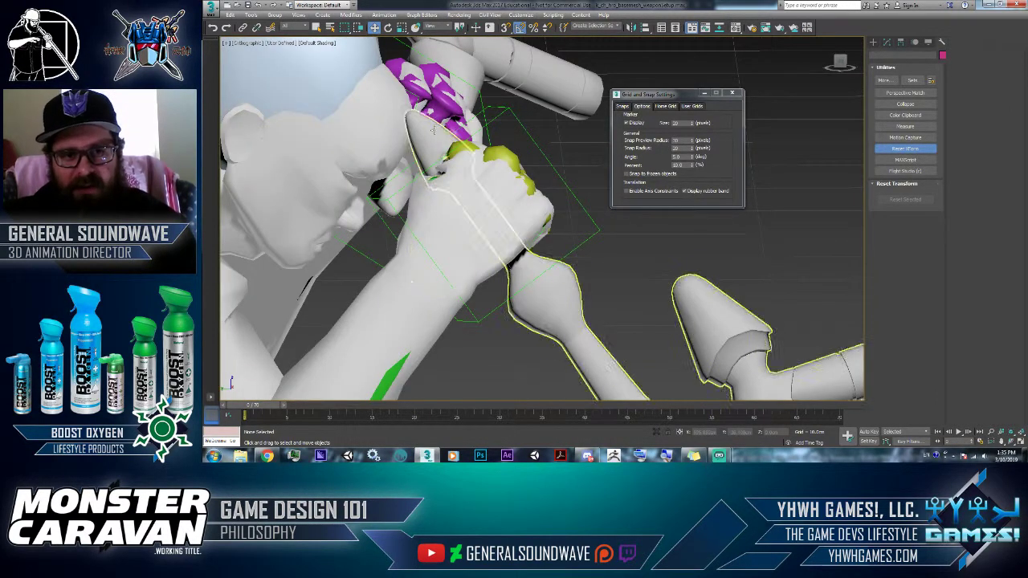
{"action": "scroll", "coordinate": [466, 195], "scroll_direction": "down", "scroll_amount": 3}
Select the right hand socket helper, change the rotation reference coordinate system, and rotate the socket to reorient its sword
{"action": "left_click", "coordinate": [466, 180]}
{"action": "key", "text": "e"}
{"action": "left_click", "coordinate": [438, 26]}
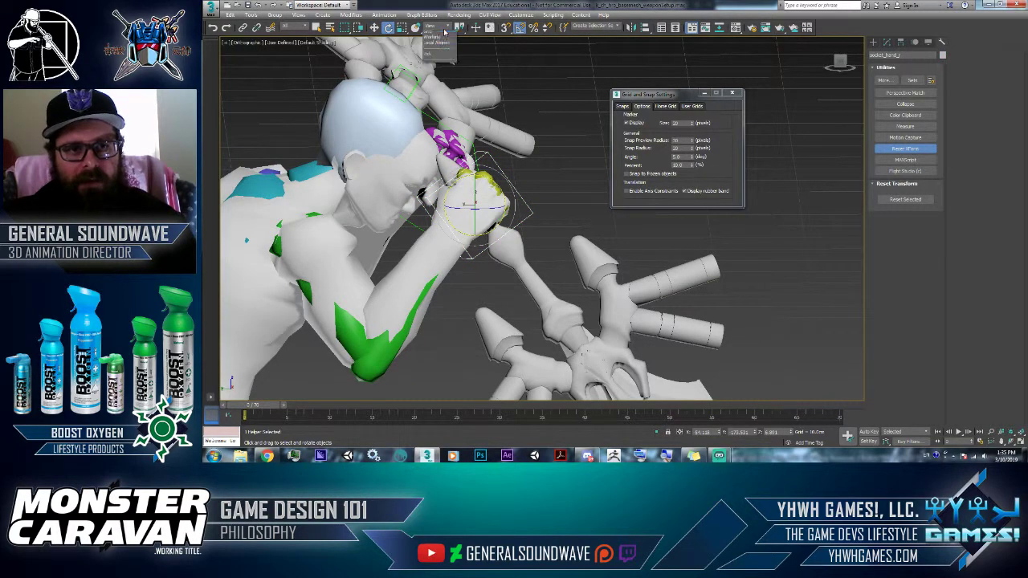
{"action": "left_click", "coordinate": [434, 60]}
{"action": "left_click_drag", "start_coordinate": [444, 196], "coordinate": [475, 280]}
{"action": "middle_click_drag", "start_coordinate": [569, 227], "coordinate": [469, 182], "text": "alt"}
Refine the rotation of the hand socket to improve how its sword sits in the grip
{"action": "middle_click_drag", "start_coordinate": [494, 217], "coordinate": [453, 211], "text": "alt"}
{"action": "key", "text": "w"}
{"action": "left_click", "coordinate": [453, 211]}
{"action": "key", "text": "e"}
{"action": "left_click_drag", "start_coordinate": [399, 193], "coordinate": [374, 243]}
{"action": "left_click_drag", "start_coordinate": [416, 216], "coordinate": [414, 171]}
Rotate the left hand socket and shift it slightly so the sword handle fits the left hand's grip
{"action": "middle_click_drag", "start_coordinate": [518, 199], "coordinate": [375, 170], "text": "alt"}
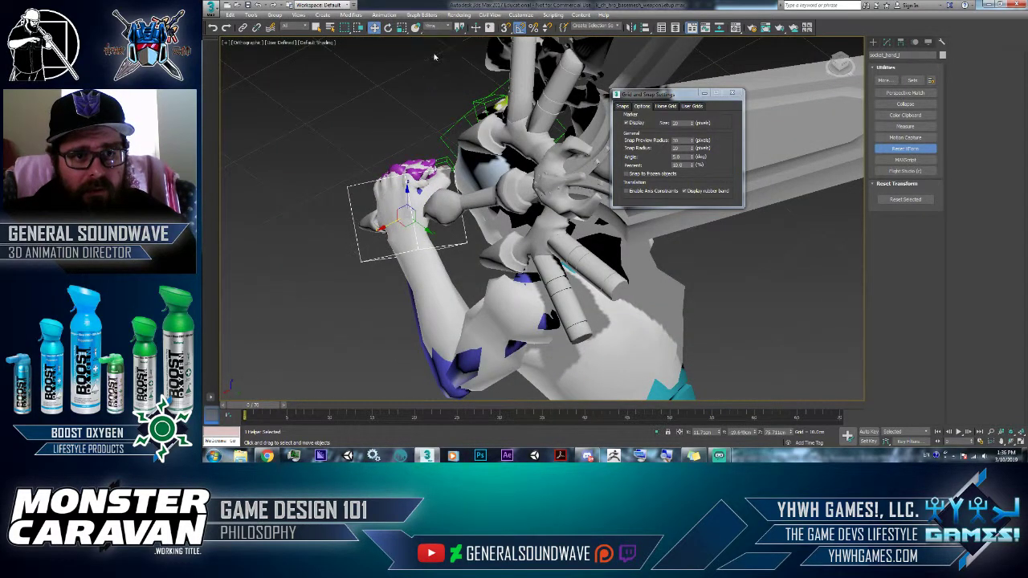
{"action": "middle_click_drag", "start_coordinate": [401, 194], "coordinate": [432, 198], "text": "alt"}
{"action": "key", "text": "e"}
{"action": "left_click_drag", "start_coordinate": [432, 197], "coordinate": [431, 191]}
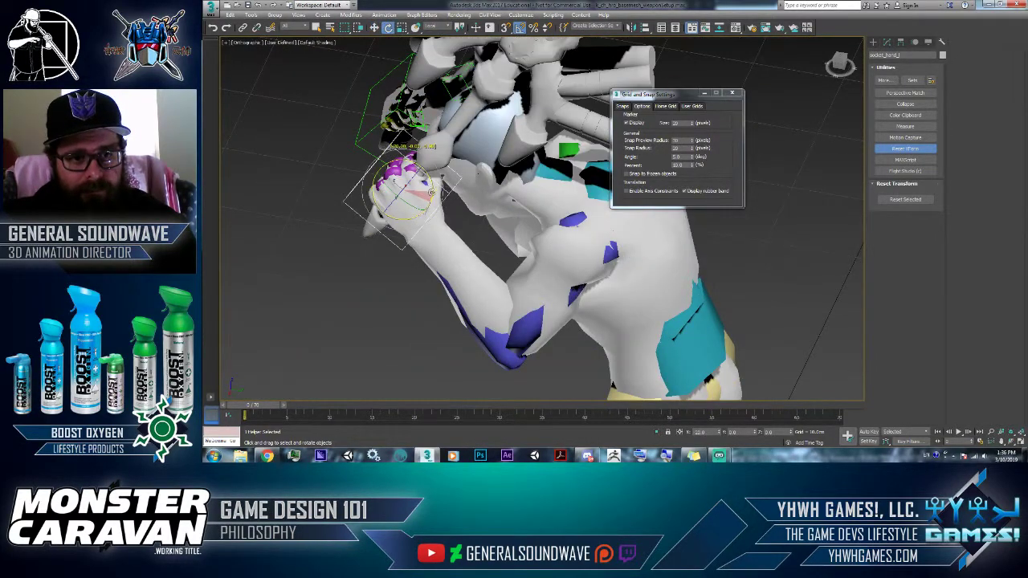
{"action": "middle_click_drag", "start_coordinate": [431, 192], "coordinate": [518, 175], "text": "alt"}
{"action": "key", "text": "w"}
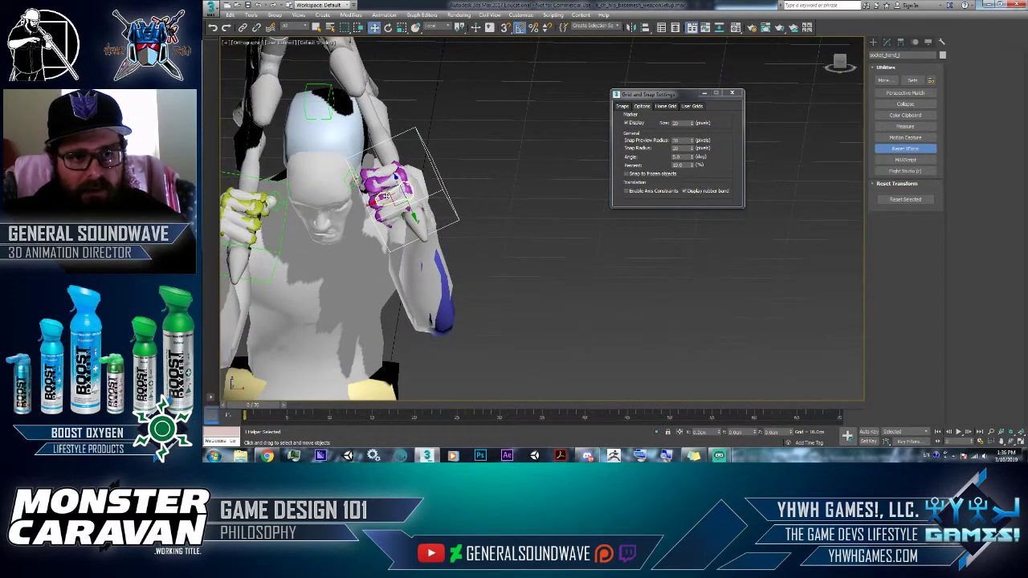
{"action": "left_click_drag", "start_coordinate": [386, 196], "coordinate": [375, 203]}
Scrub the animation to frame 70 and examine both held swords from several angles
{"action": "middle_click_drag", "start_coordinate": [457, 218], "coordinate": [486, 211], "text": "alt"}
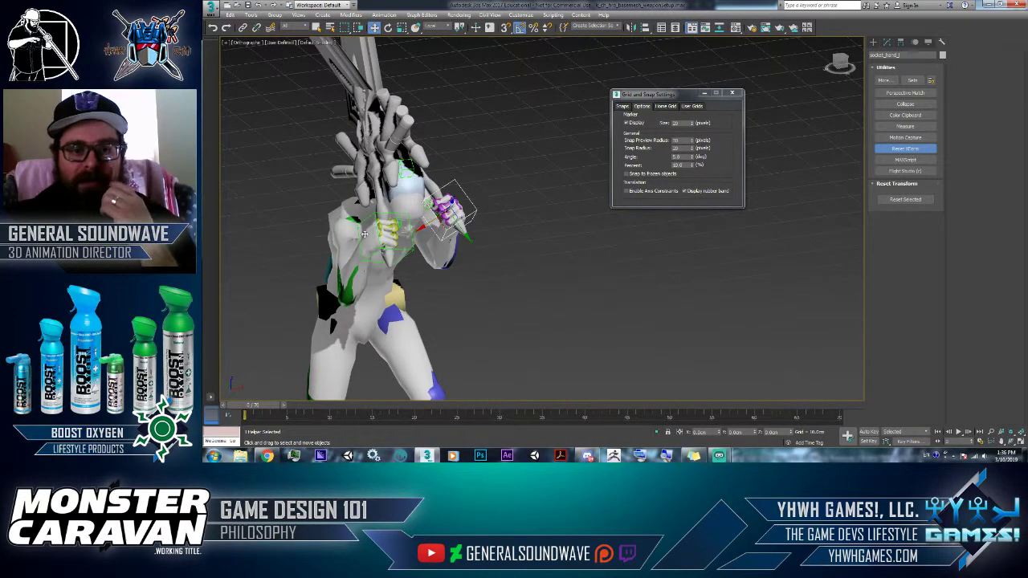
{"action": "middle_click_drag", "start_coordinate": [477, 195], "coordinate": [584, 254], "text": "alt"}
{"action": "middle_click_drag", "start_coordinate": [511, 172], "coordinate": [515, 292], "text": "alt"}
{"action": "left_click_drag", "start_coordinate": [251, 407], "coordinate": [815, 376]}
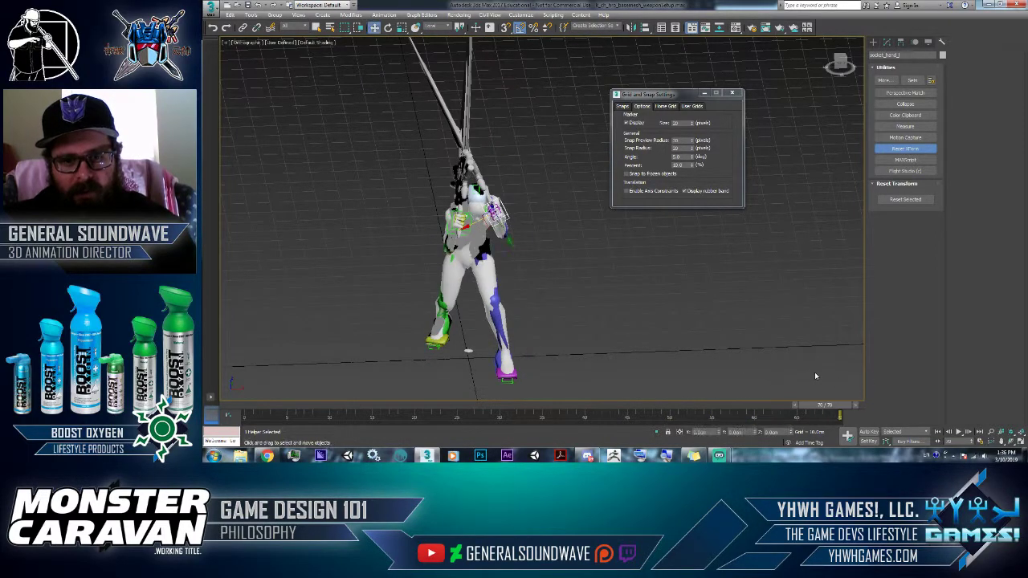
{"action": "middle_click_drag", "start_coordinate": [662, 329], "coordinate": [743, 326], "text": "alt"}
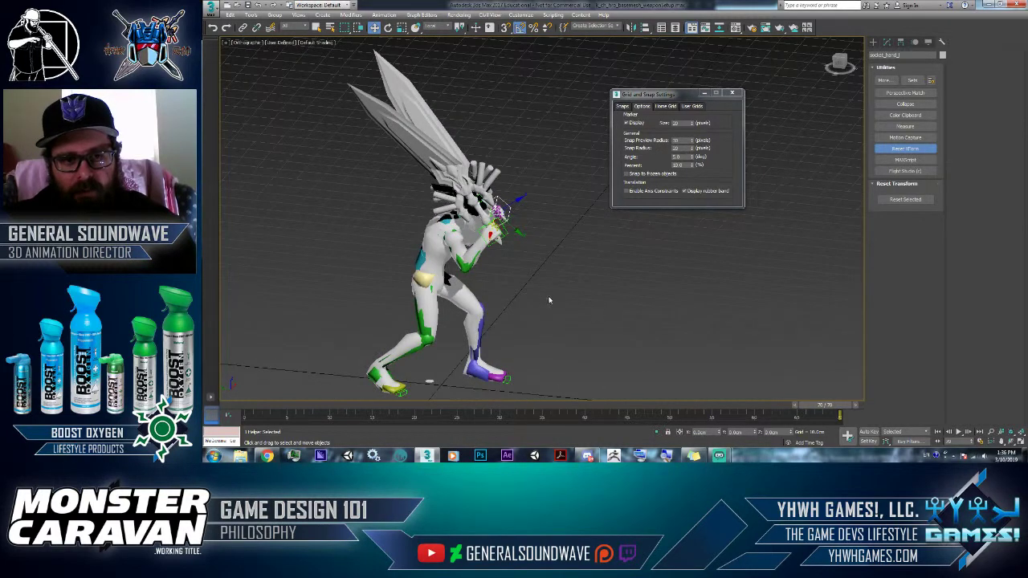
Delete both held swords from the scene and close the Reset XForm utility
{"action": "left_click_drag", "start_coordinate": [314, 125], "coordinate": [314, 122]}
{"action": "key", "text": "Delete"}
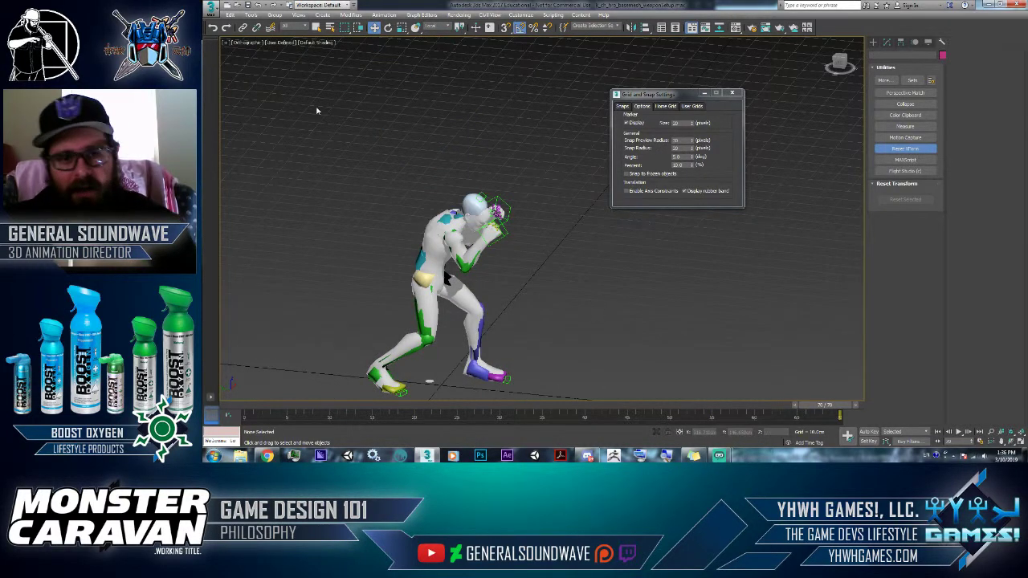
{"action": "left_click", "coordinate": [211, 10]}
{"action": "left_click", "coordinate": [567, 223]}
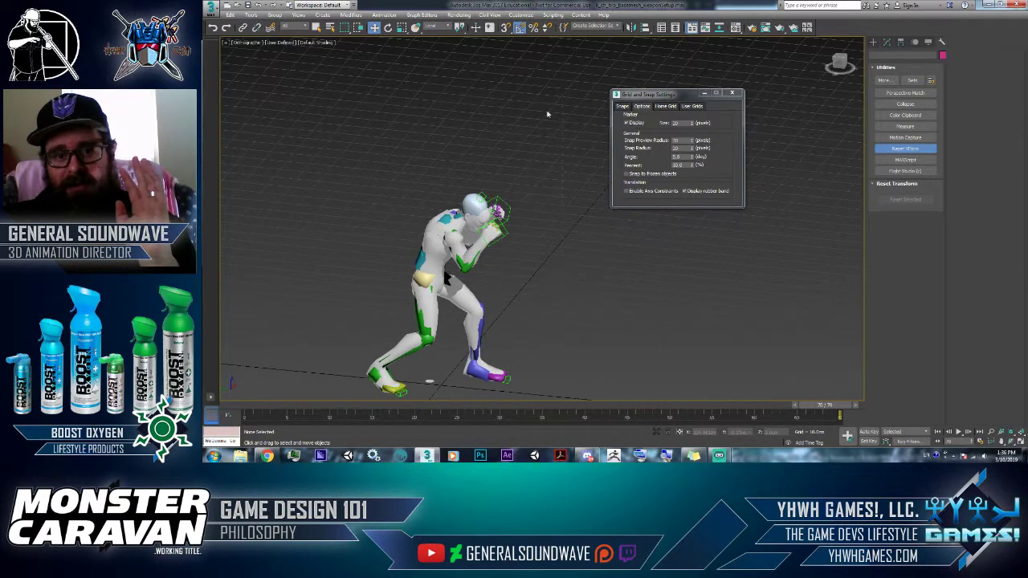
{"action": "left_click", "coordinate": [893, 151]}
{"action": "left_click_drag", "start_coordinate": [542, 122], "coordinate": [547, 371]}
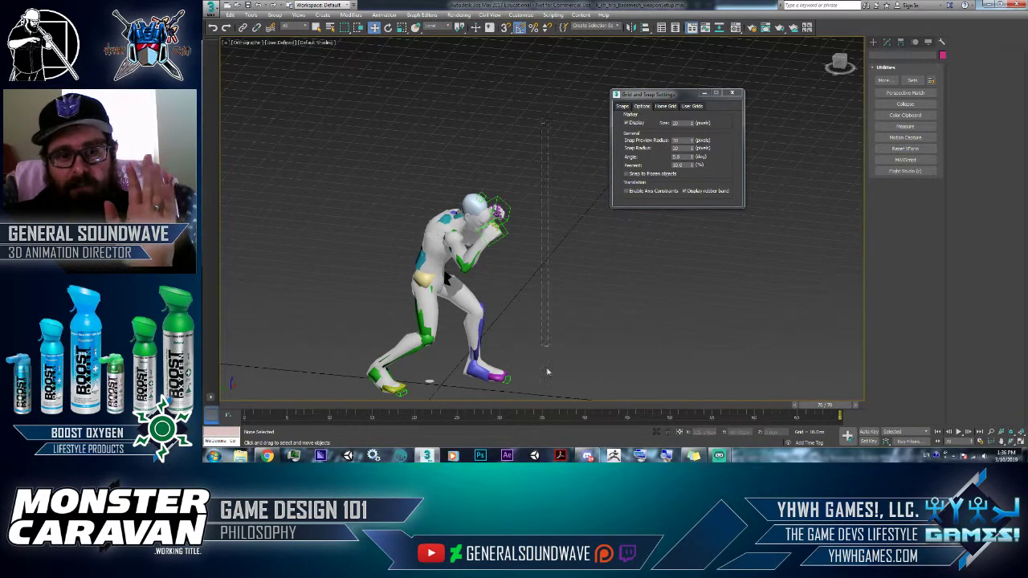
{"action": "left_click_drag", "start_coordinate": [581, 235], "coordinate": [583, 260]}
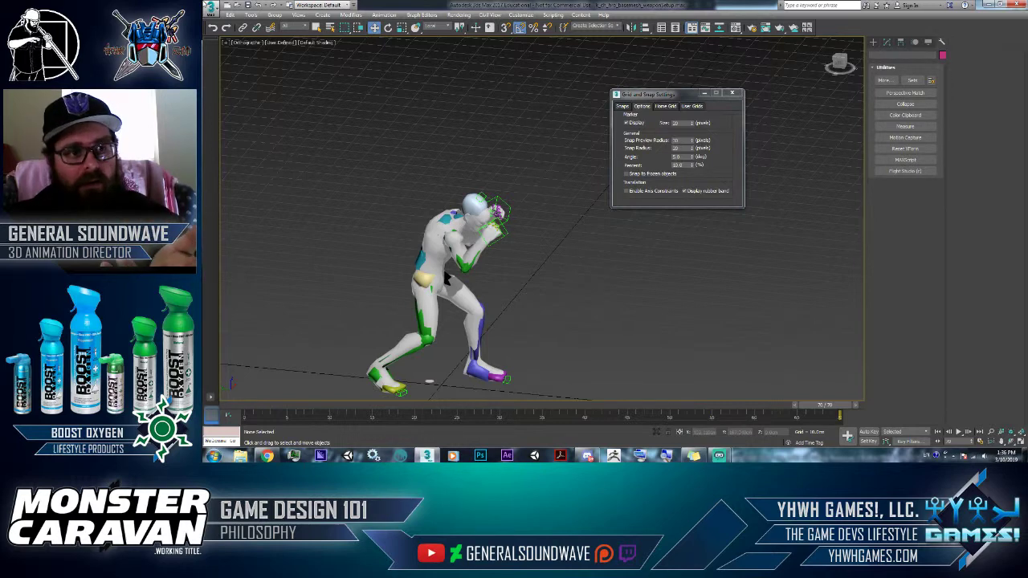
Start exporting the scene as an FBX file and browse to the Projects folder on the local disk
{"action": "left_click", "coordinate": [211, 6]}
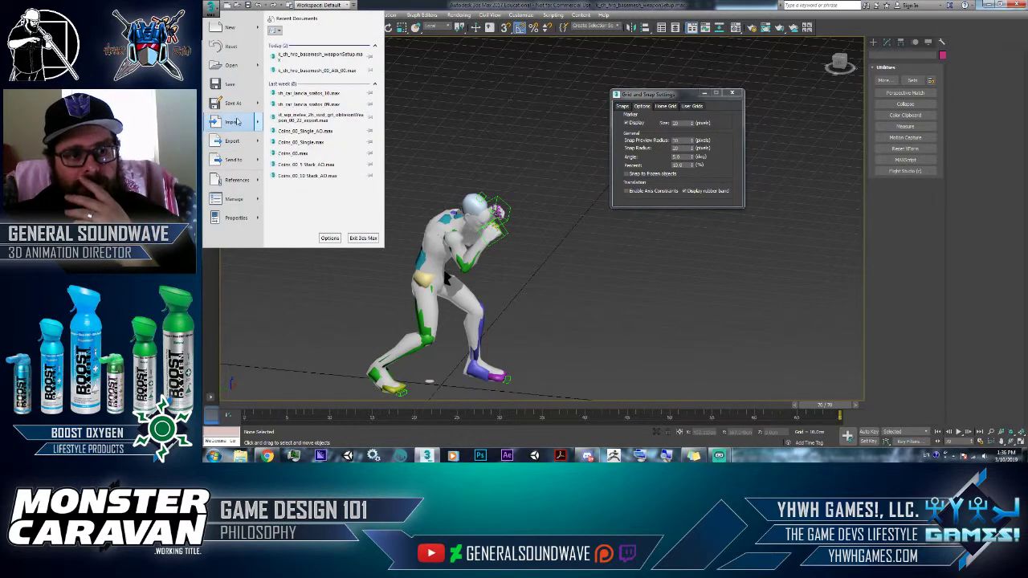
{"action": "left_click", "coordinate": [229, 146]}
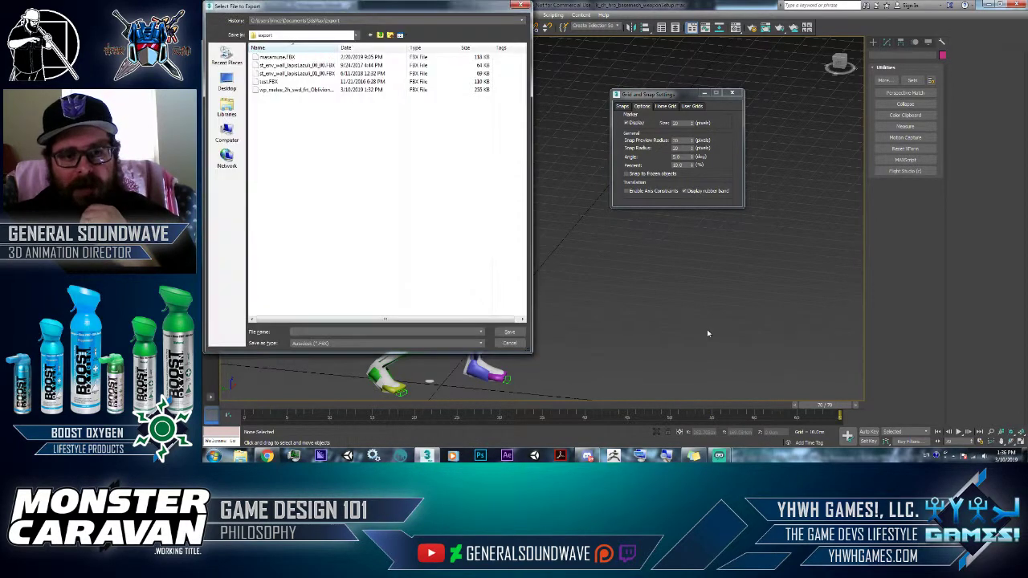
{"action": "left_click", "coordinate": [330, 22]}
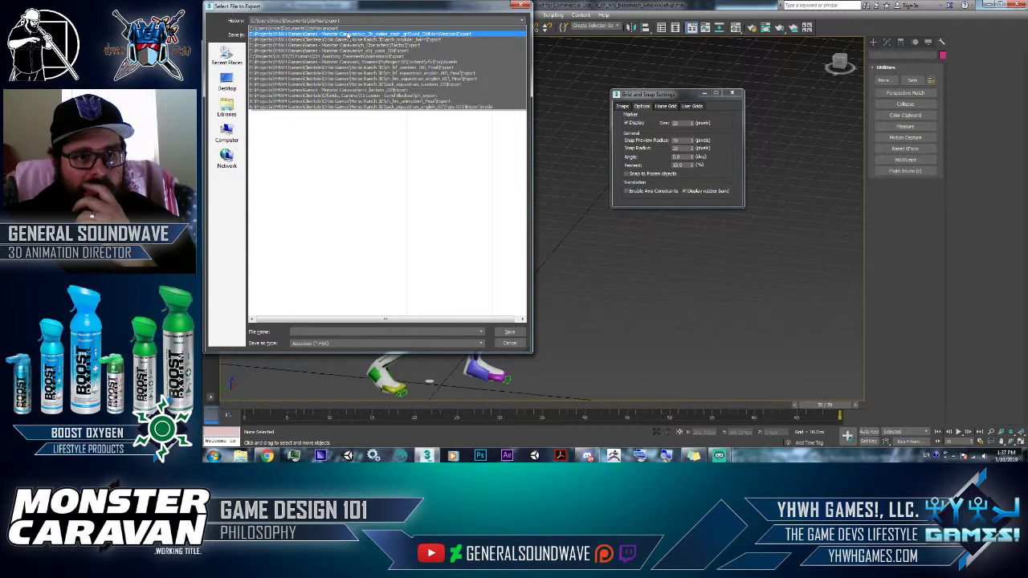
{"action": "left_click", "coordinate": [347, 34]}
{"action": "left_click", "coordinate": [326, 35]}
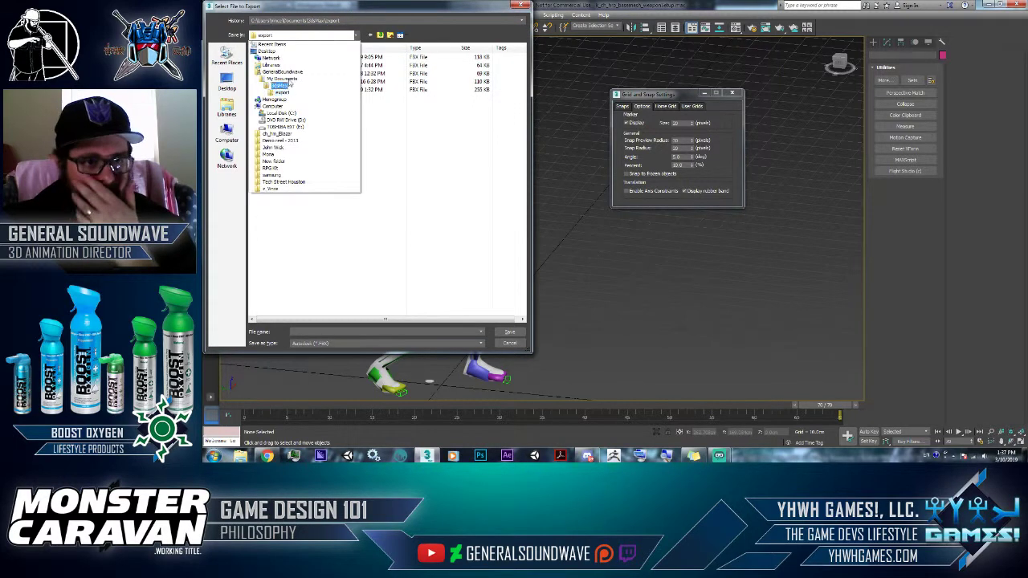
{"action": "left_click", "coordinate": [287, 114]}
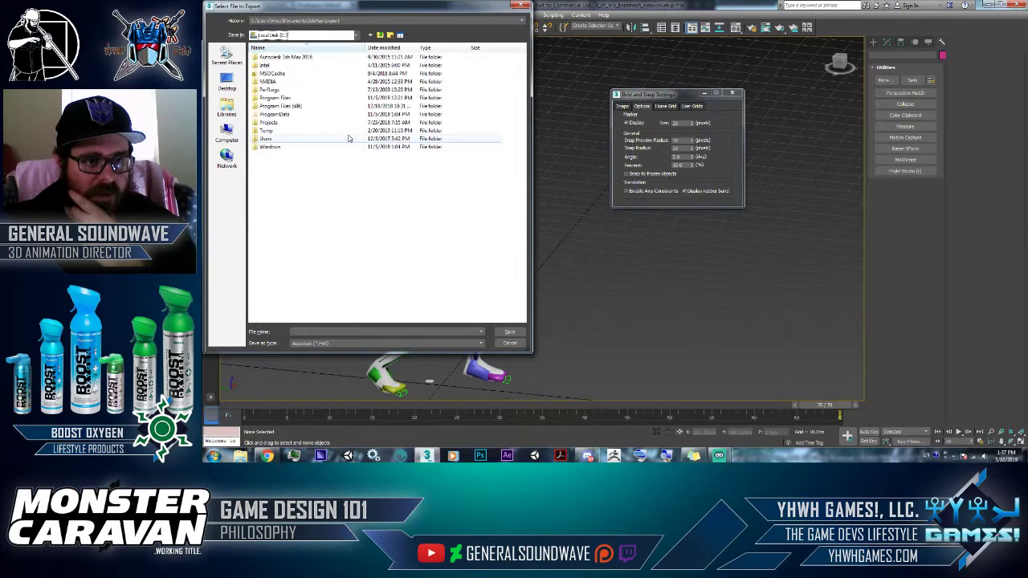
{"action": "double_click", "coordinate": [285, 122]}
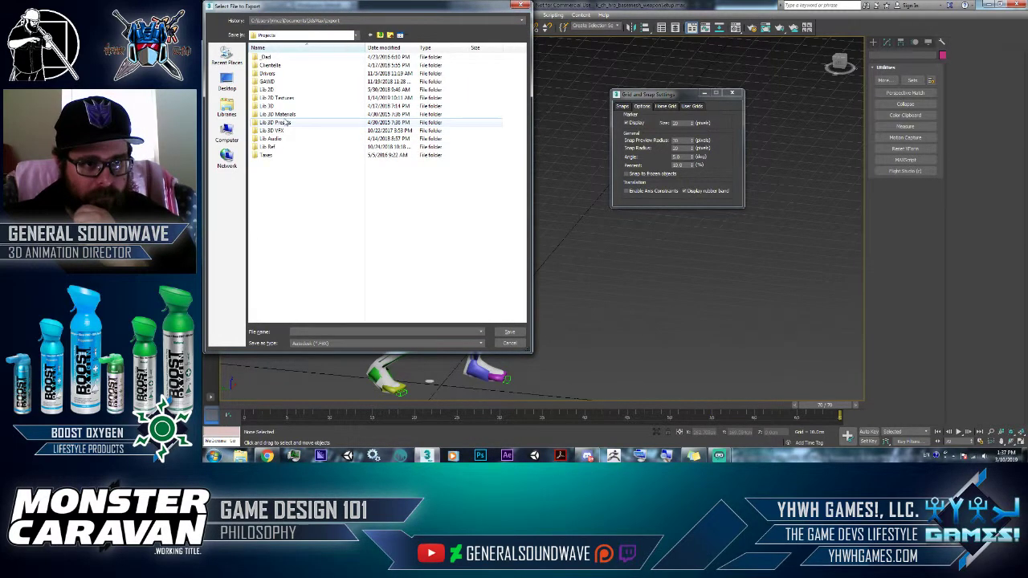
{"action": "double_click", "coordinate": [270, 65]}
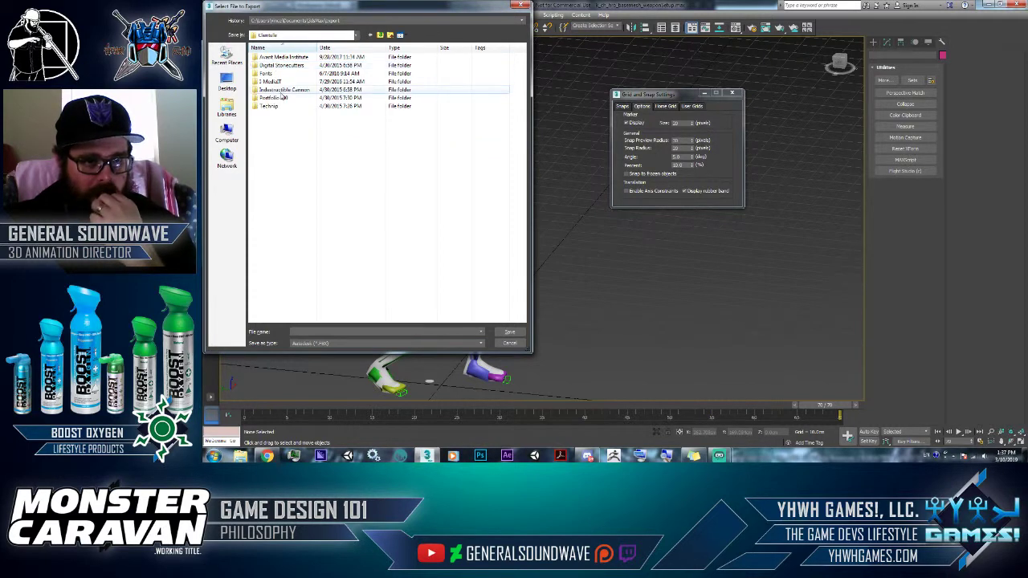
{"action": "left_click", "coordinate": [371, 35]}
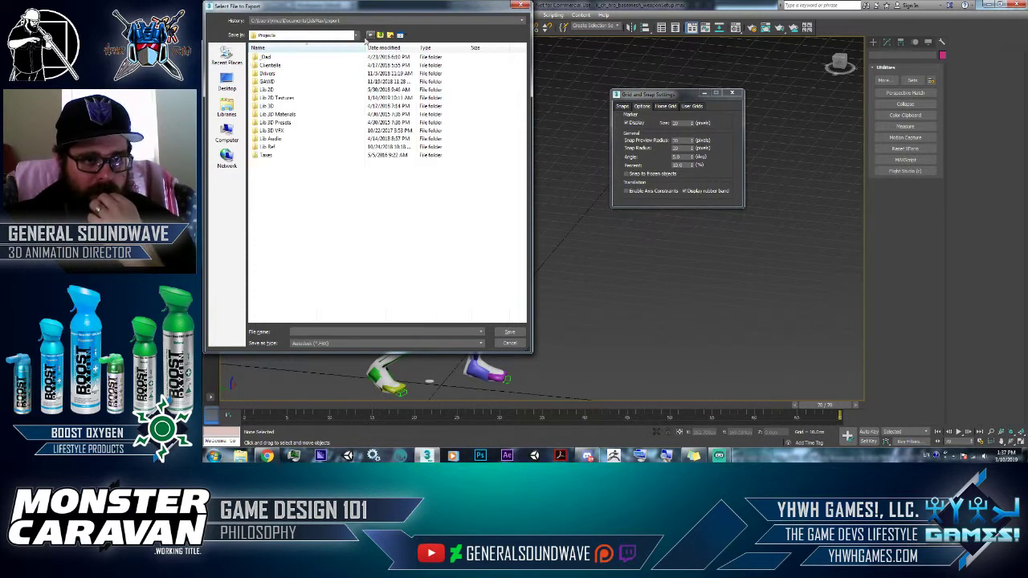
Set the export destination to the Animations > Export folder of CH_Anatomy_Basemesh in the 3D Humans library
{"action": "double_click", "coordinate": [278, 106]}
{"action": "double_click", "coordinate": [282, 117]}
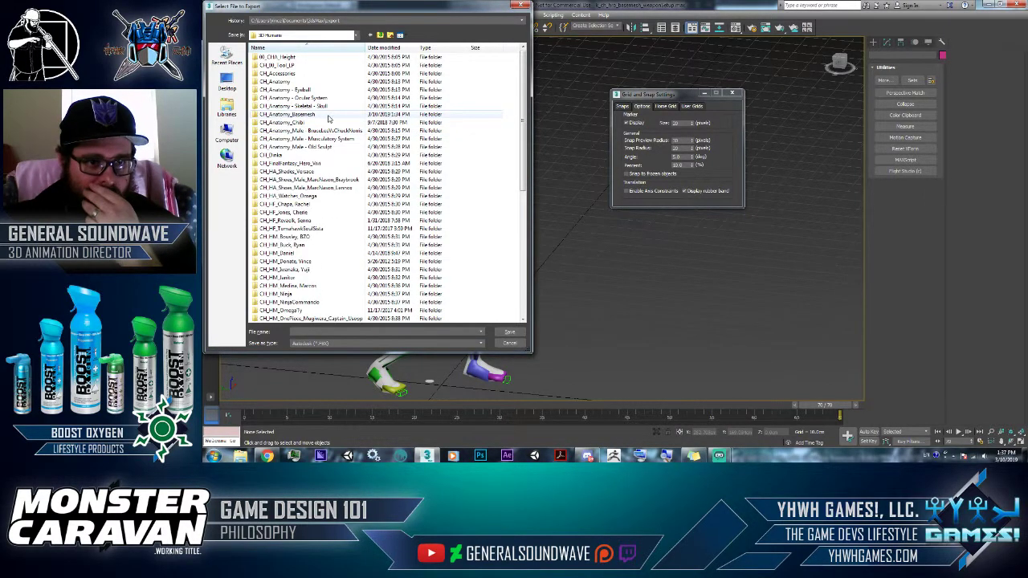
{"action": "double_click", "coordinate": [327, 118]}
{"action": "double_click", "coordinate": [283, 65]}
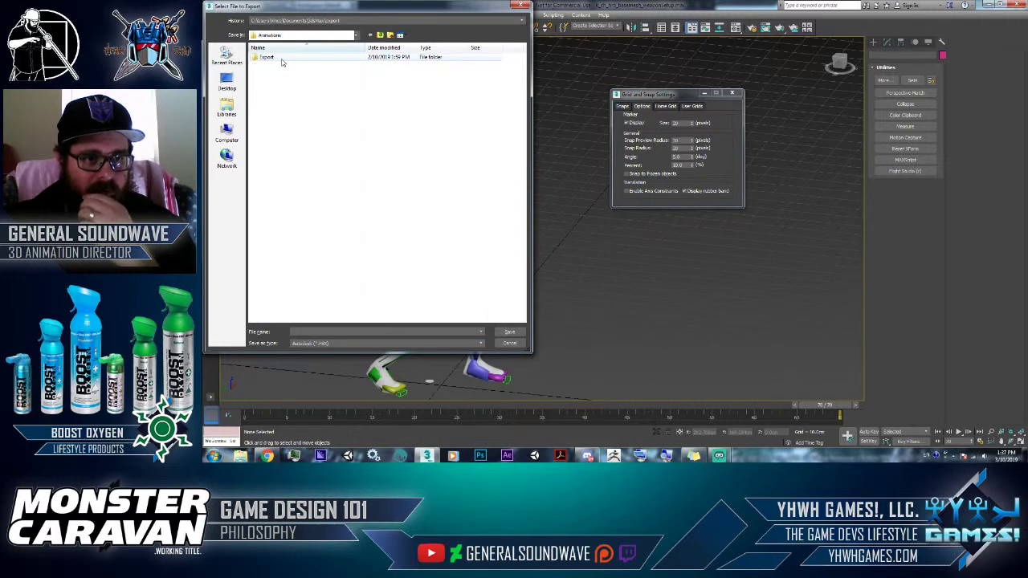
{"action": "double_click", "coordinate": [267, 57]}
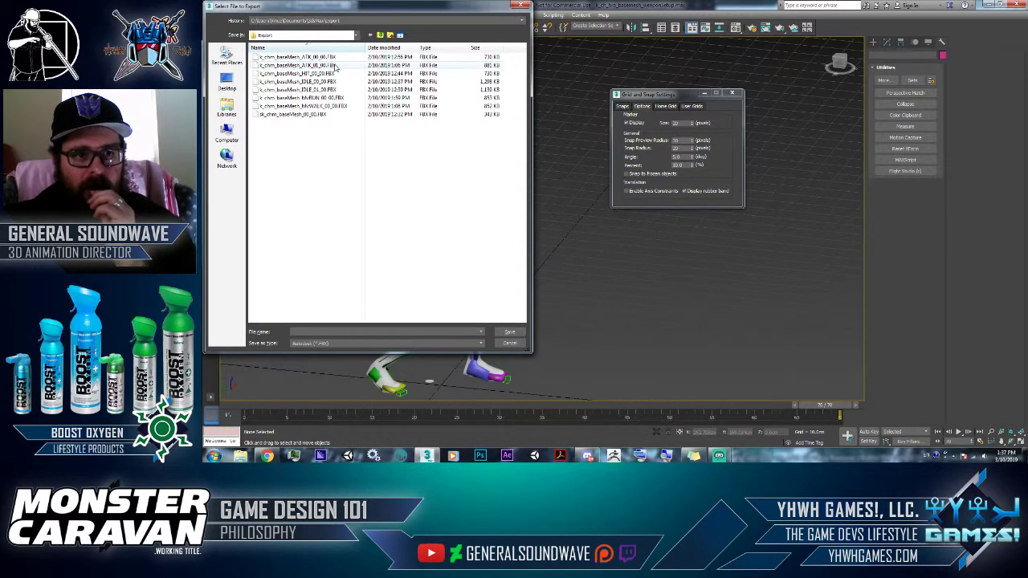
Choose the existing k_chm_baseMesh_ATK_00_00.FBX as the export file and agree to replace it
{"action": "left_click", "coordinate": [331, 59]}
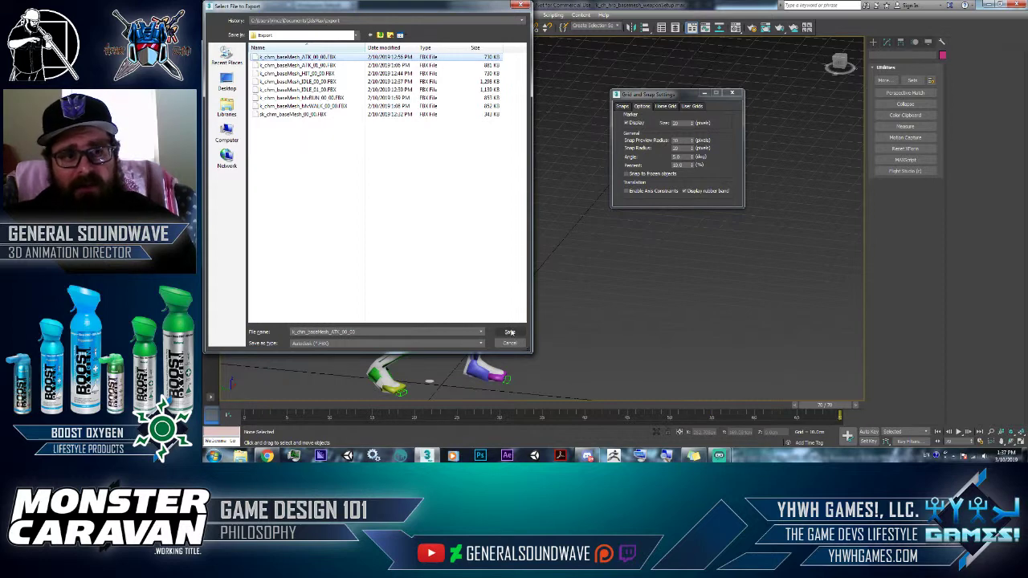
{"action": "left_click", "coordinate": [510, 333]}
{"action": "left_click", "coordinate": [655, 266]}
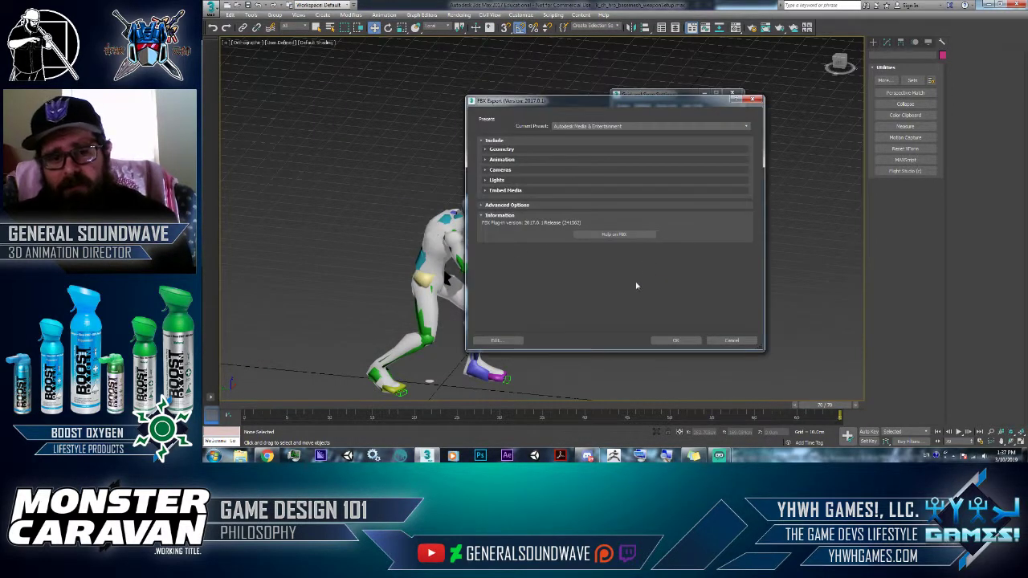
Review the FBX units, geometry and animation options, run the export with centimeters as units, and dismiss the controller warnings
{"action": "left_click", "coordinate": [511, 205]}
{"action": "left_click", "coordinate": [508, 236]}
{"action": "left_click", "coordinate": [508, 155]}
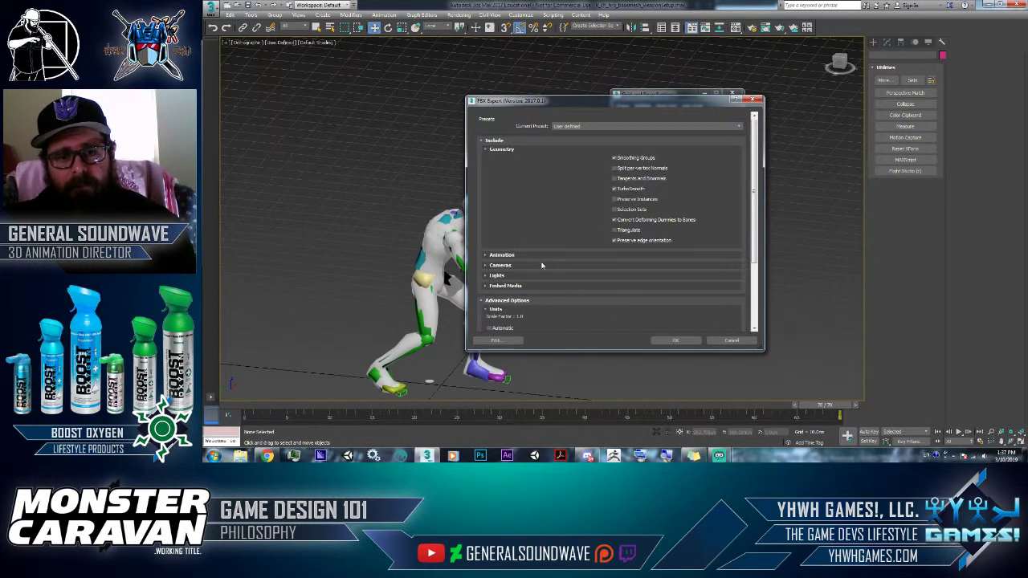
{"action": "left_click", "coordinate": [500, 255]}
{"action": "scroll", "coordinate": [642, 305], "scroll_direction": "down", "scroll_amount": 5}
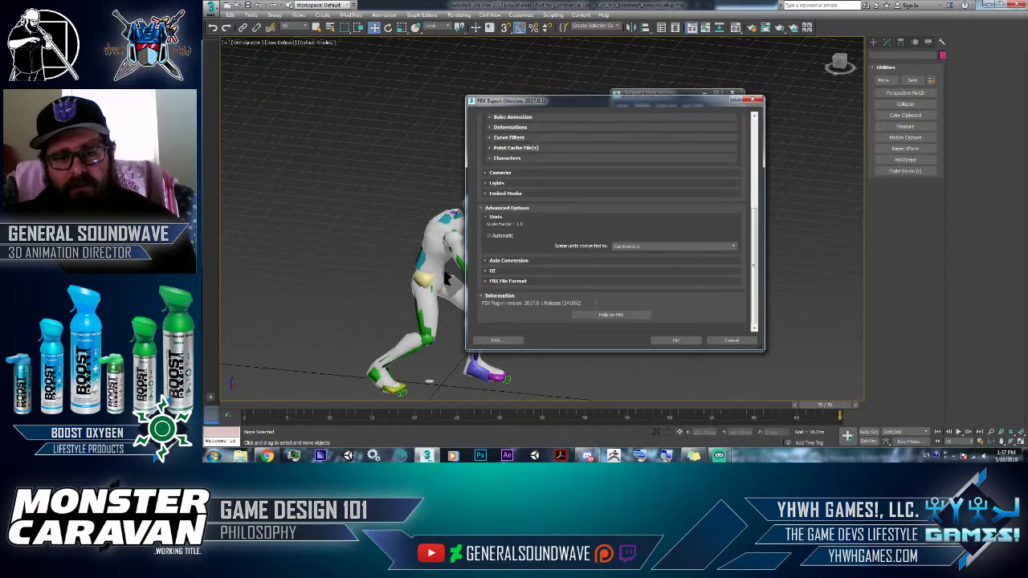
{"action": "left_click", "coordinate": [679, 340]}
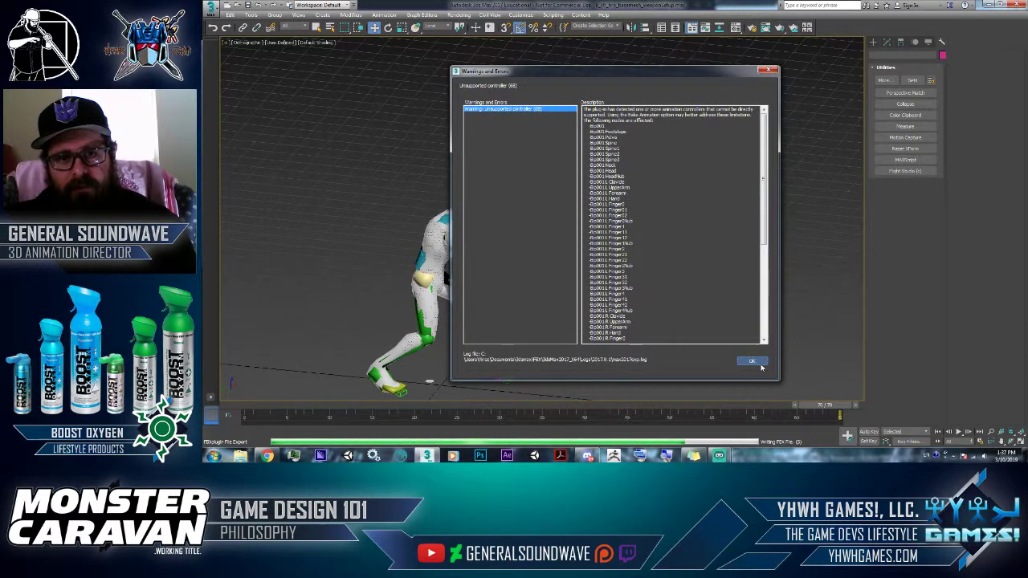
{"action": "left_click", "coordinate": [744, 351]}
Return the animation to frame 0, recenter the character in the viewport and close the Grid and Snap Settings
{"action": "left_click_drag", "start_coordinate": [253, 406], "coordinate": [213, 350]}
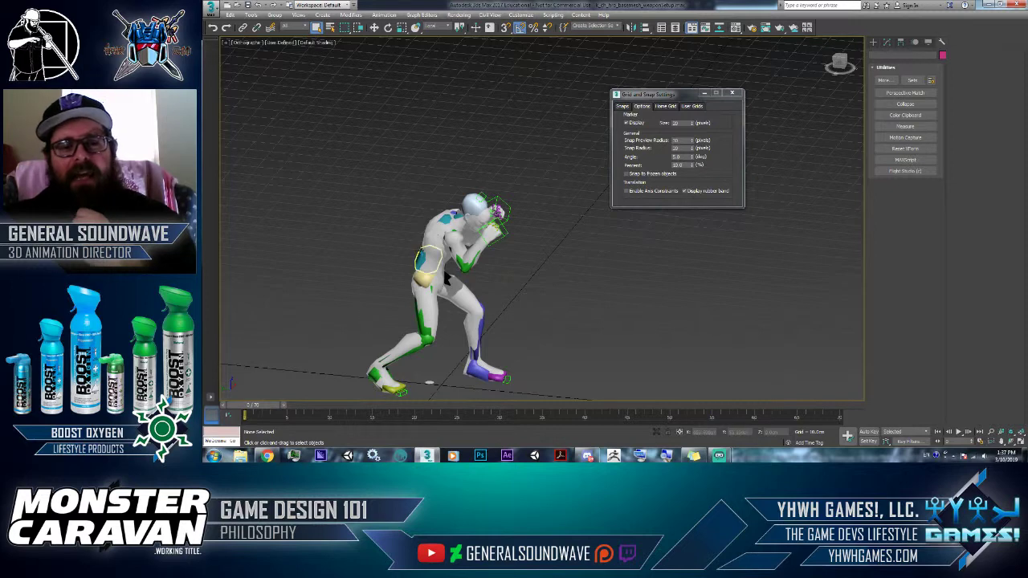
{"action": "middle_click_drag", "start_coordinate": [355, 347], "coordinate": [435, 247]}
{"action": "left_click", "coordinate": [731, 92]}
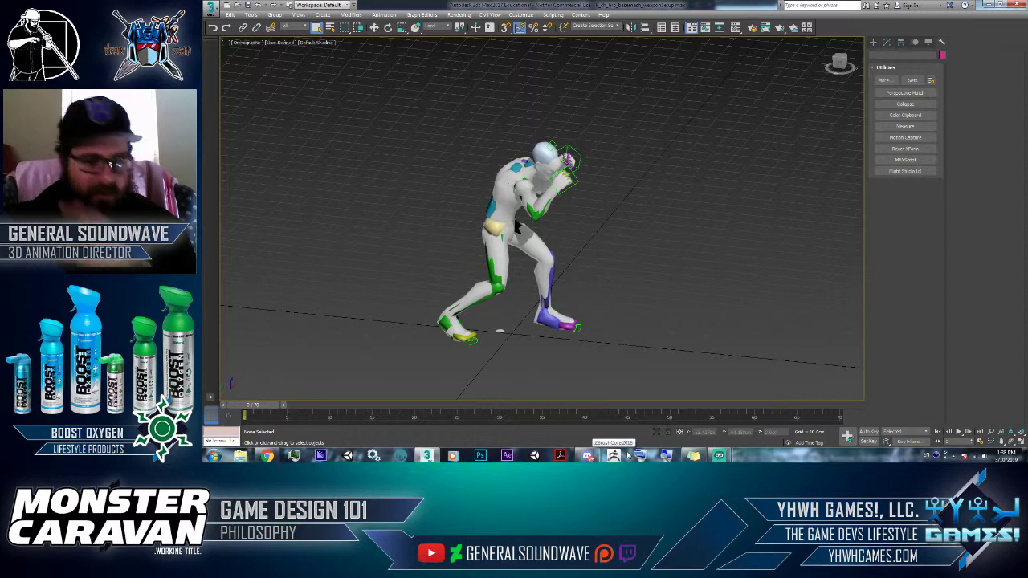
{"action": "mouse_move", "coordinate": [718, 456]}
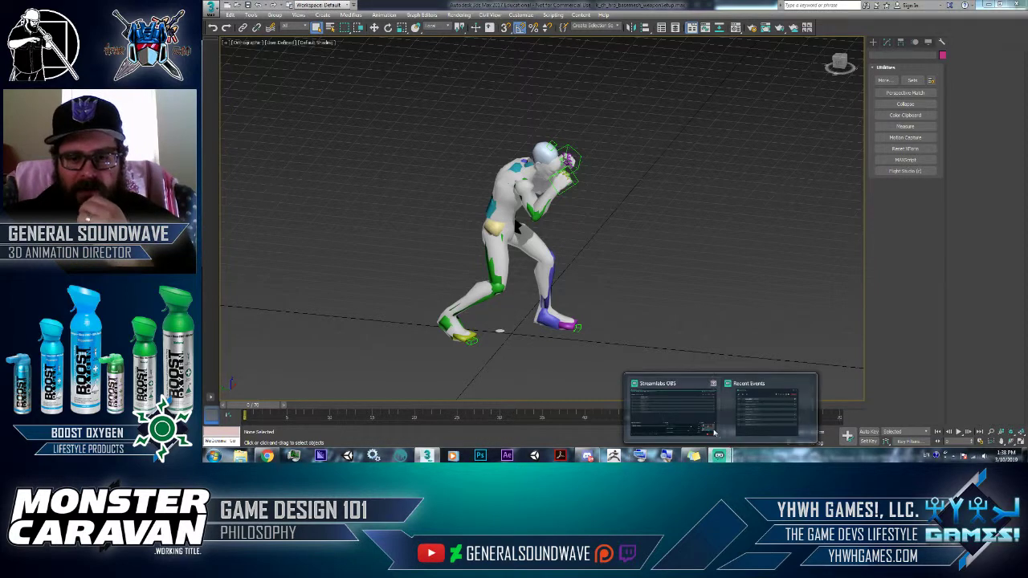